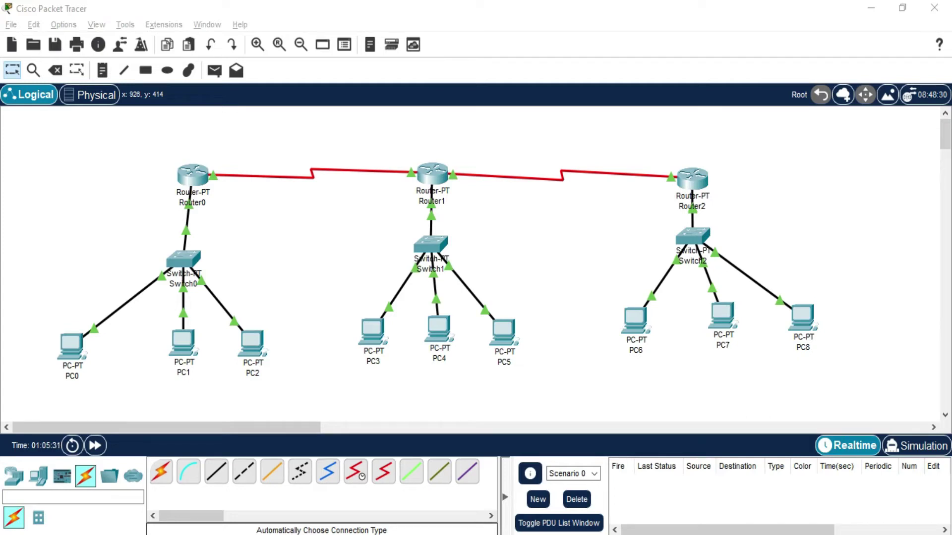
Step: Switch to WPS Office and read the aim and the network topology in CN Practical No-5.docx
{"action": "key", "text": "alt+Tab"}
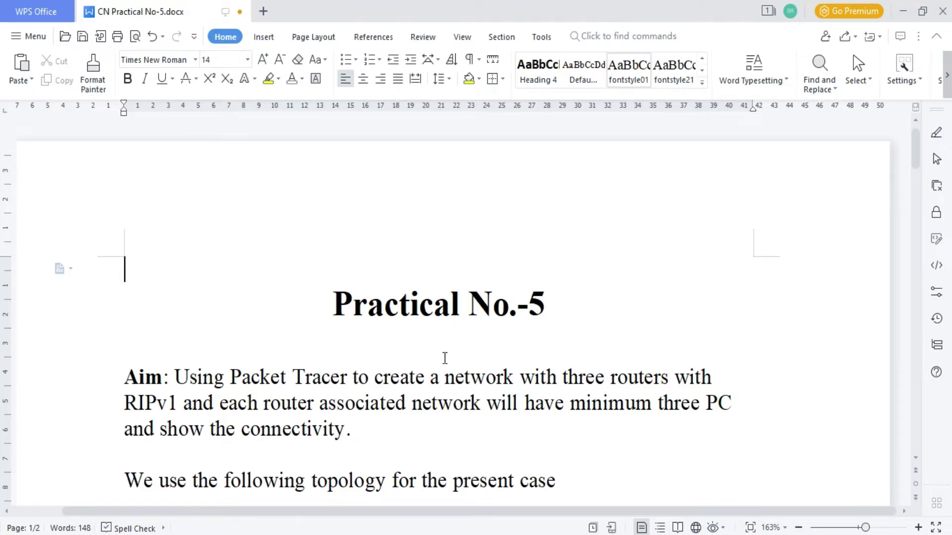
{"action": "scroll", "coordinate": [444, 358], "scroll_direction": "down", "scroll_amount": 3}
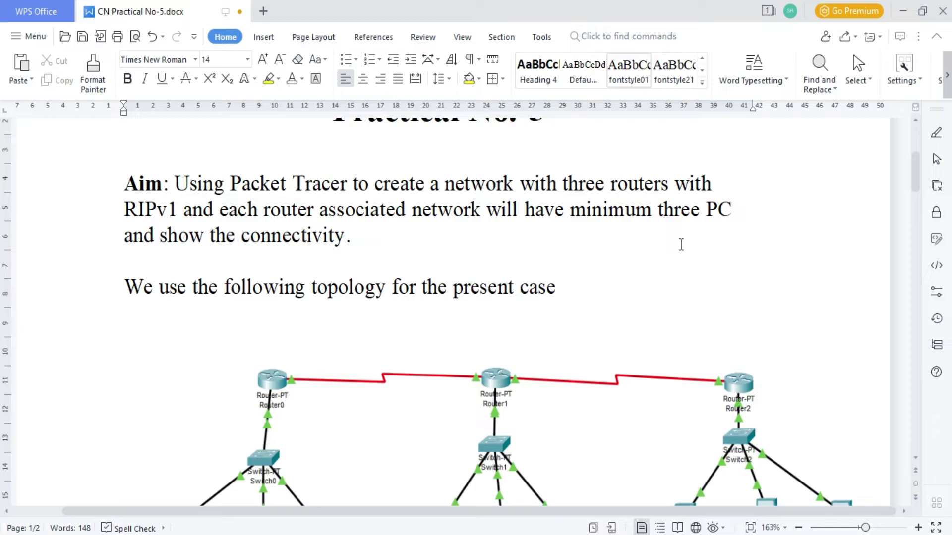
{"action": "scroll", "coordinate": [681, 244], "scroll_direction": "down", "scroll_amount": 1}
{"action": "key", "text": "ctrl+Home"}
{"action": "scroll", "coordinate": [585, 350], "scroll_direction": "down", "scroll_amount": 6}
{"action": "scroll", "coordinate": [586, 350], "scroll_direction": "up", "scroll_amount": 1}
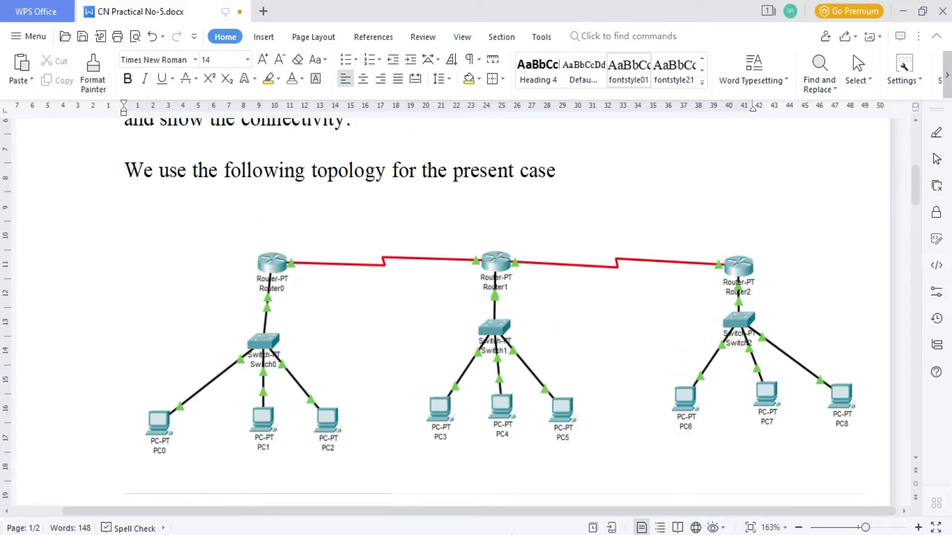
Step: Switch back to Cisco Packet Tracer and test connectivity by sending a simple PDU from PC0 to PC4
{"action": "key", "text": "alt+Tab"}
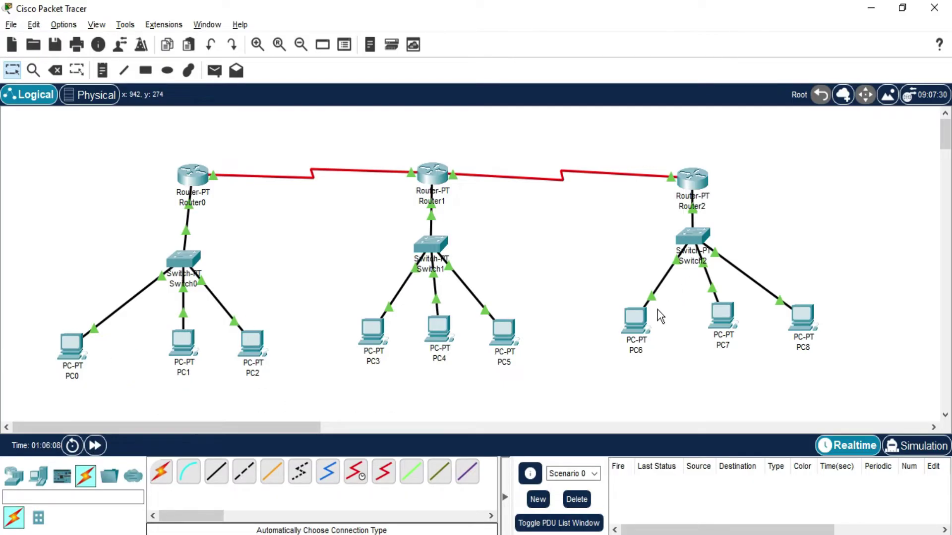
{"action": "left_click", "coordinate": [216, 72]}
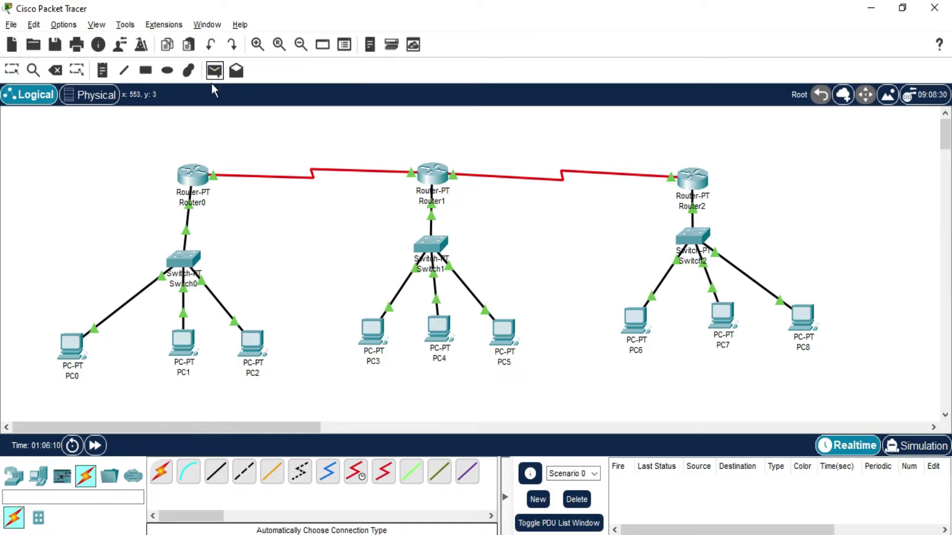
{"action": "left_click", "coordinate": [74, 347]}
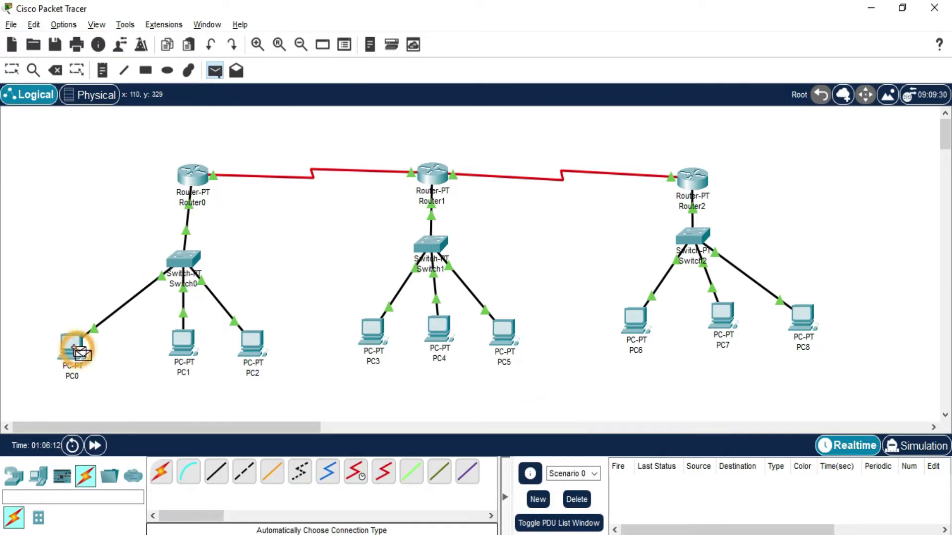
{"action": "left_click", "coordinate": [439, 331]}
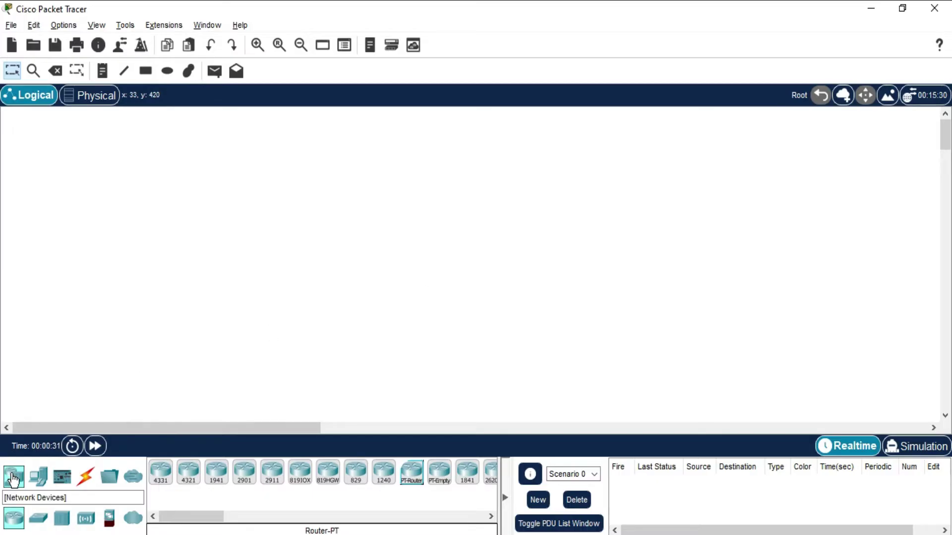
Step: Place three PT-Router devices in a widely spaced row along the upper part of the empty workspace
{"action": "left_click", "coordinate": [412, 483]}
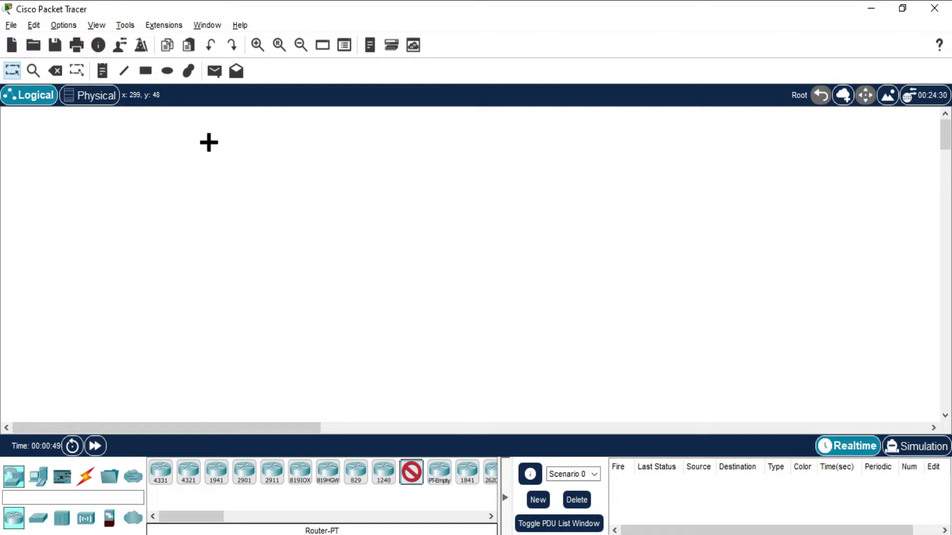
{"action": "left_click", "coordinate": [209, 143]}
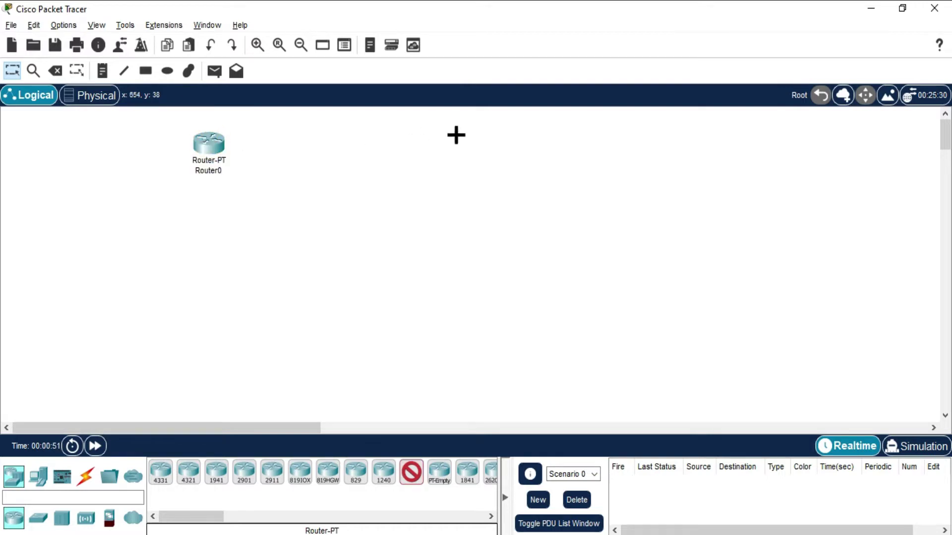
{"action": "left_click", "coordinate": [464, 144]}
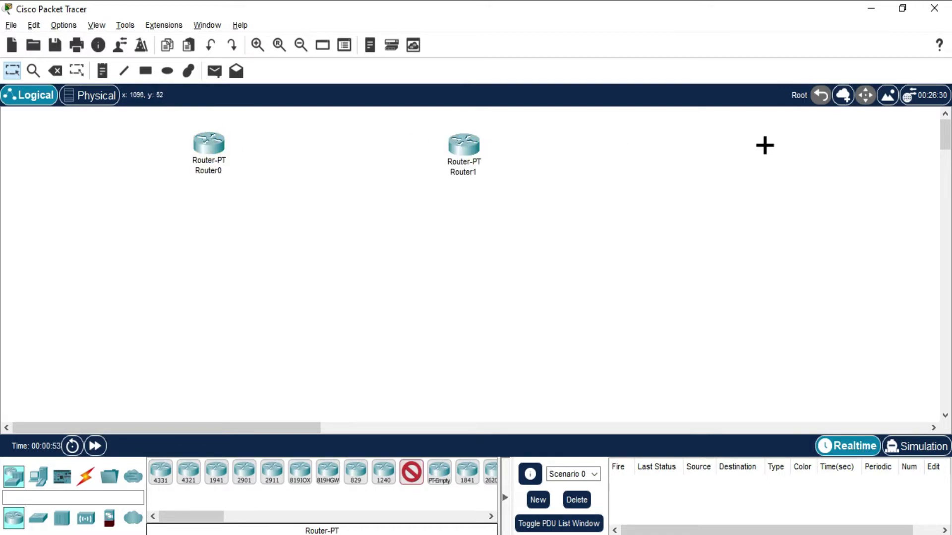
{"action": "left_click", "coordinate": [774, 142]}
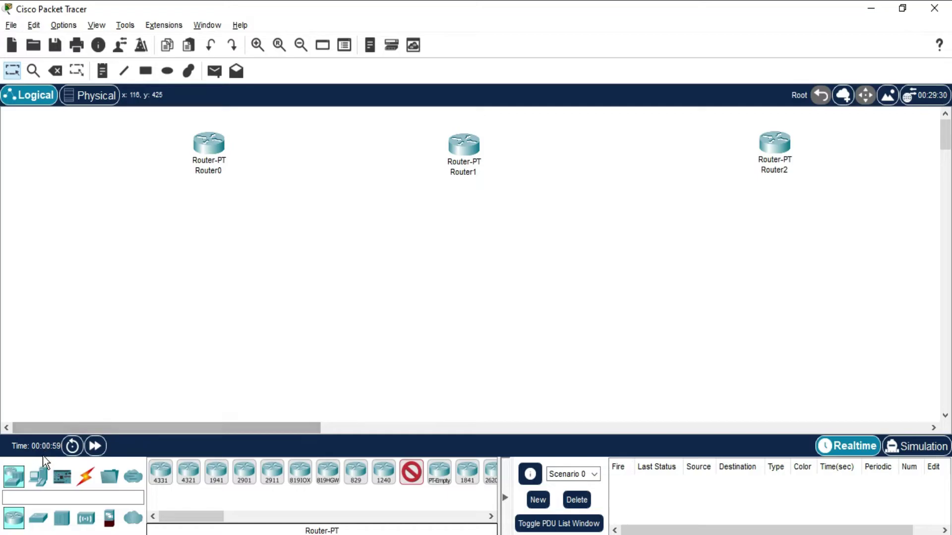
Step: Place three PT-Switch devices, one below each router
{"action": "left_click", "coordinate": [36, 517]}
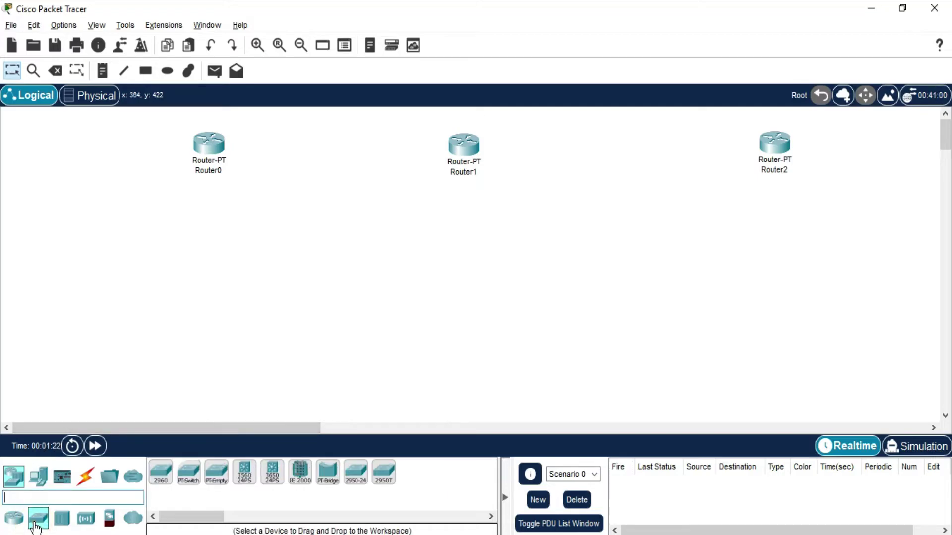
{"action": "left_click", "coordinate": [188, 482]}
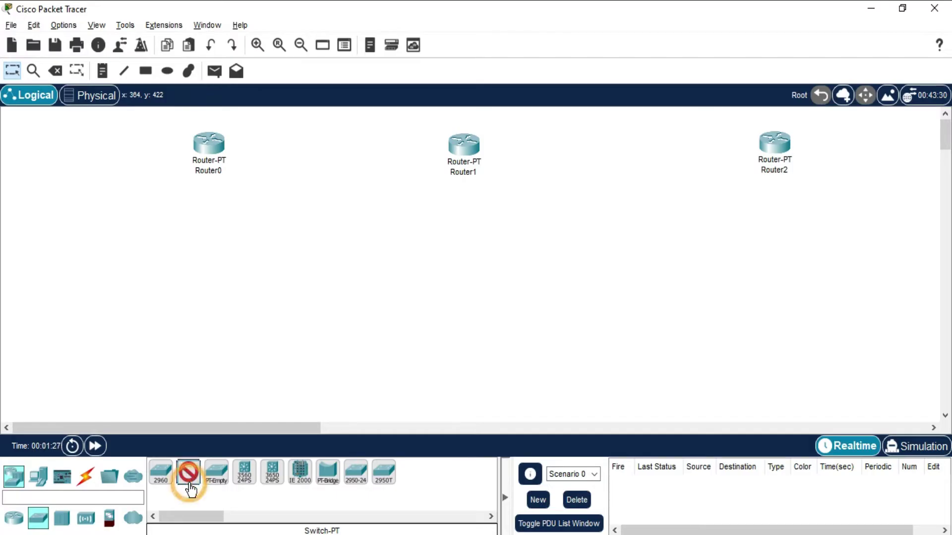
{"action": "left_click", "coordinate": [200, 218]}
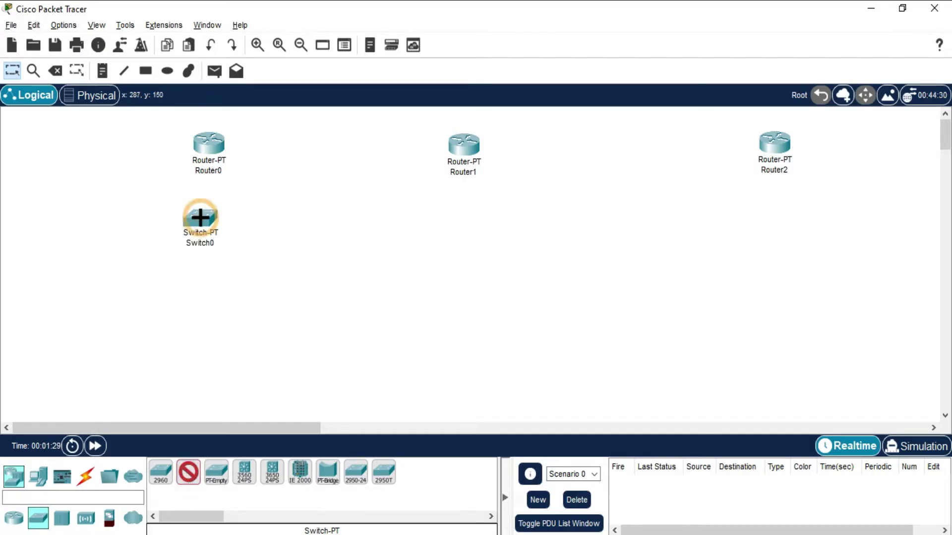
{"action": "left_click", "coordinate": [455, 219]}
{"action": "left_click", "coordinate": [769, 221]}
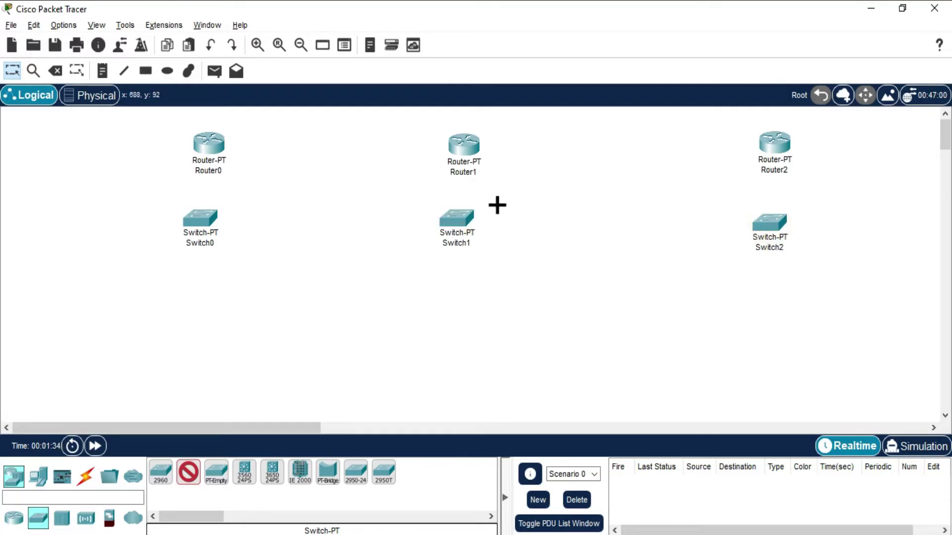
Step: Place nine PCs in a row below the switches, three for each switch
{"action": "left_click", "coordinate": [38, 481]}
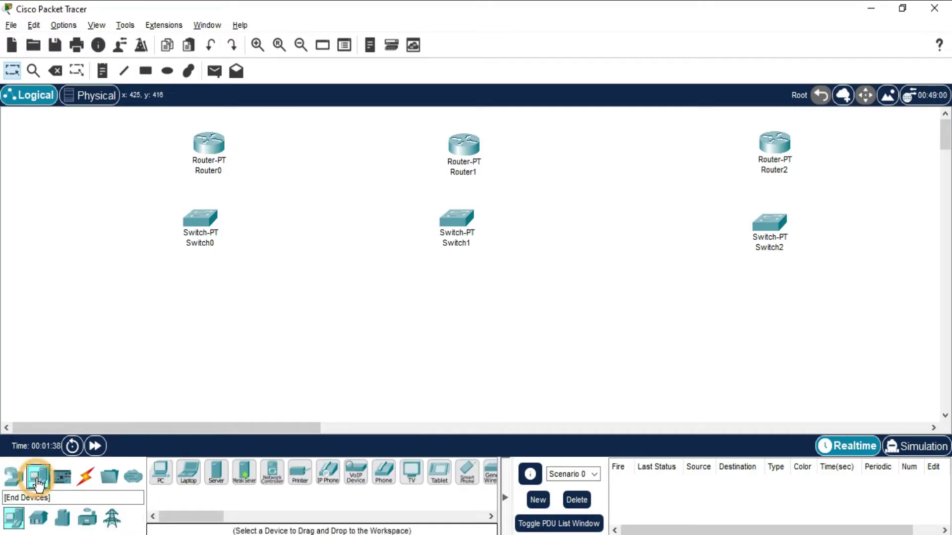
{"action": "left_click", "coordinate": [161, 477]}
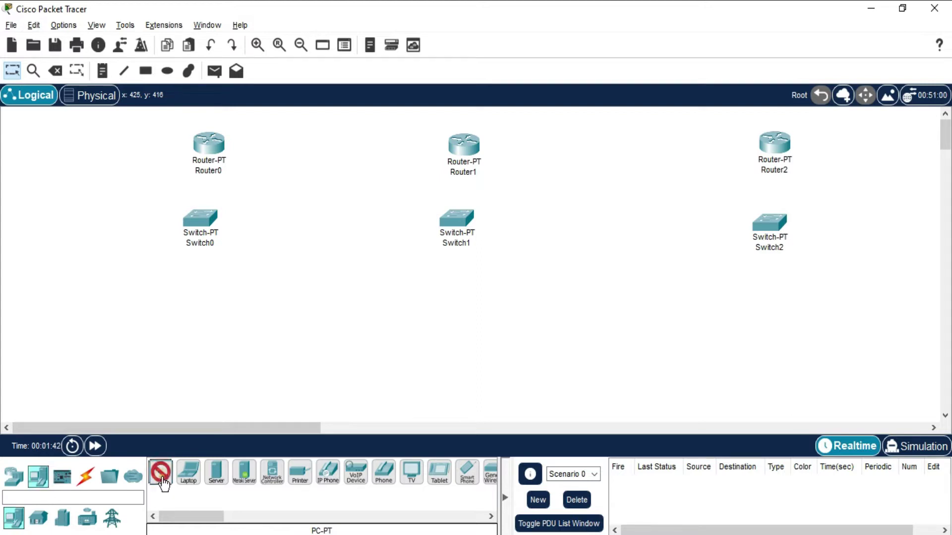
{"action": "left_click", "coordinate": [69, 319]}
{"action": "left_click", "coordinate": [178, 312]}
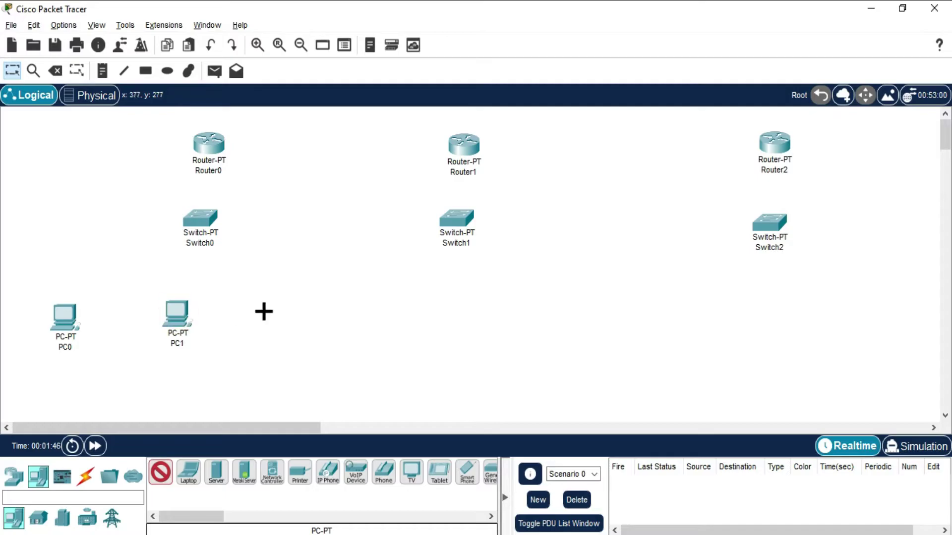
{"action": "left_click", "coordinate": [276, 313]}
{"action": "left_click", "coordinate": [382, 302]}
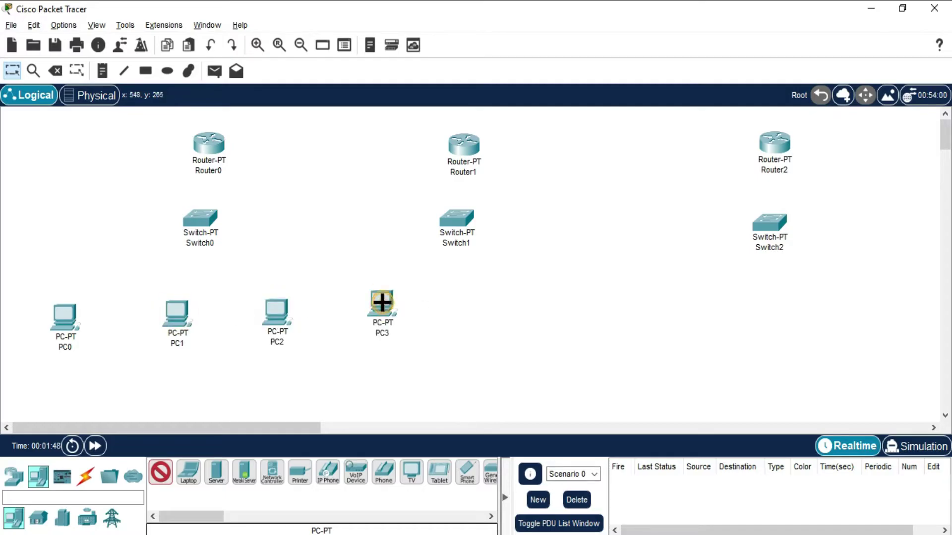
{"action": "left_click", "coordinate": [476, 303]}
{"action": "left_click", "coordinate": [555, 301]}
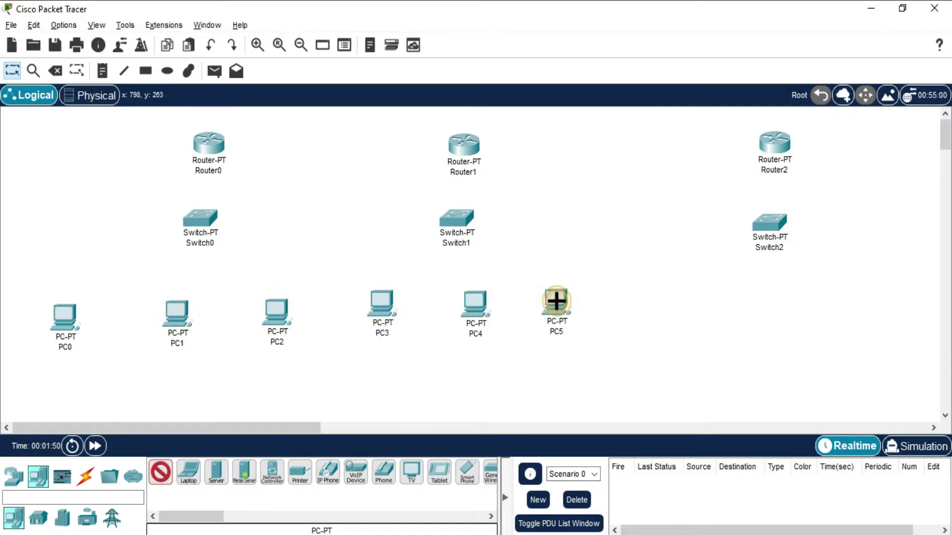
{"action": "left_click", "coordinate": [678, 299]}
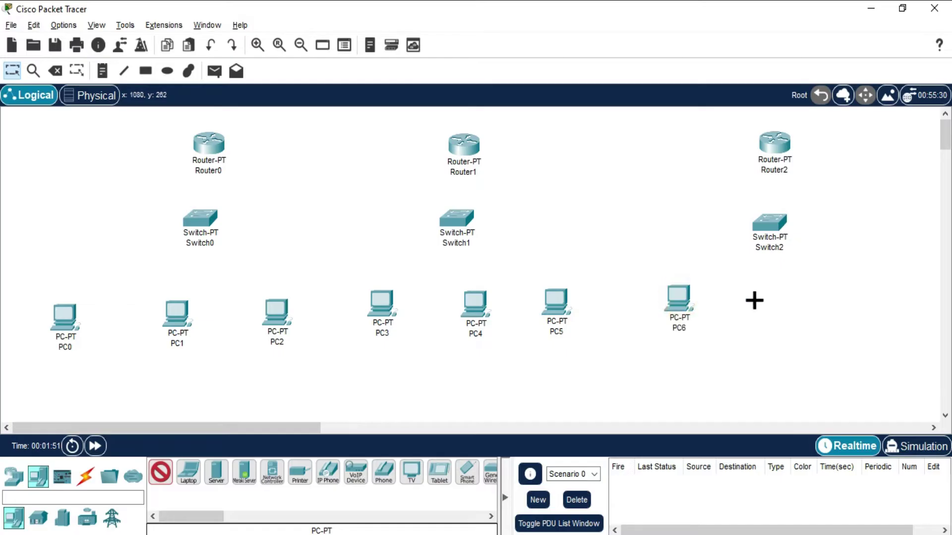
{"action": "left_click", "coordinate": [780, 296]}
{"action": "left_click", "coordinate": [850, 288]}
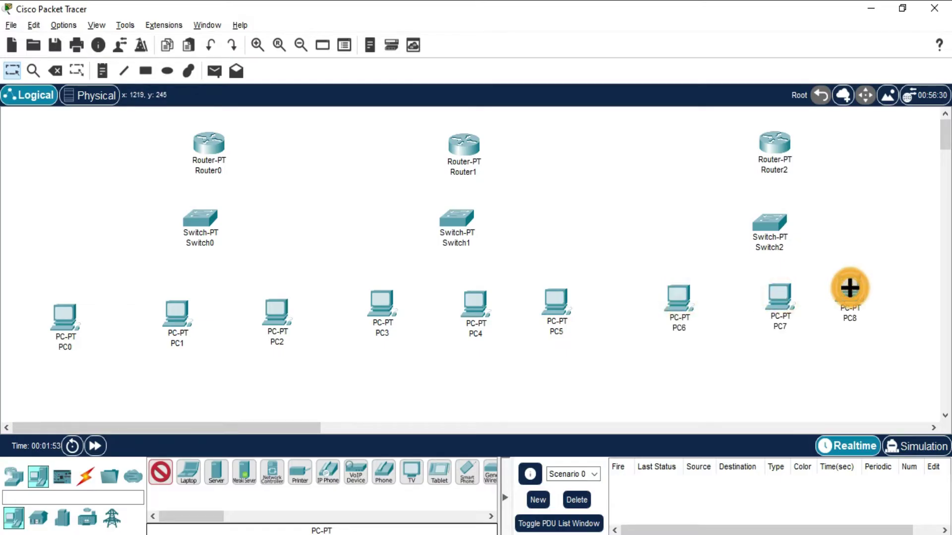
Step: Connect PC0, PC1 and PC2 to Switch0, and Switch0 to Router0, using the automatically chosen connection type
{"action": "left_click", "coordinate": [87, 481]}
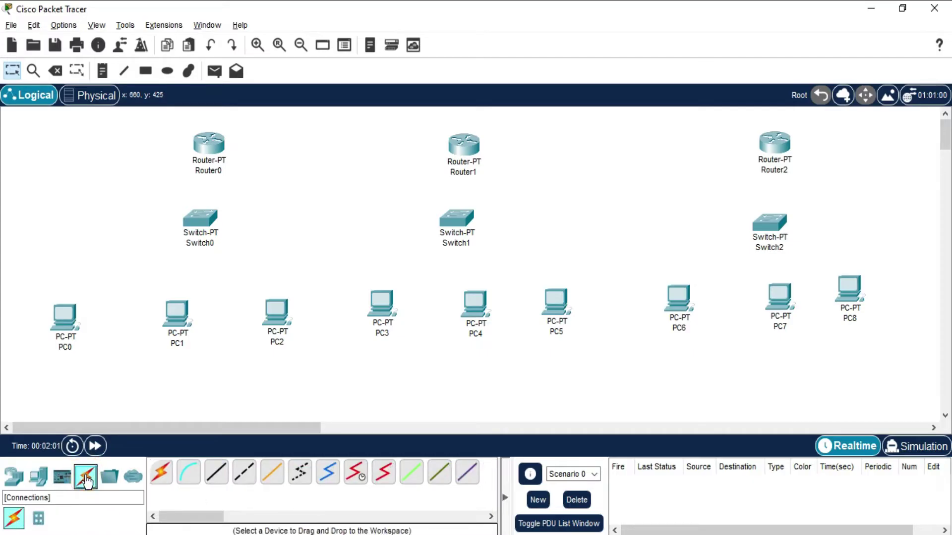
{"action": "left_click", "coordinate": [163, 481]}
{"action": "left_click", "coordinate": [160, 475]}
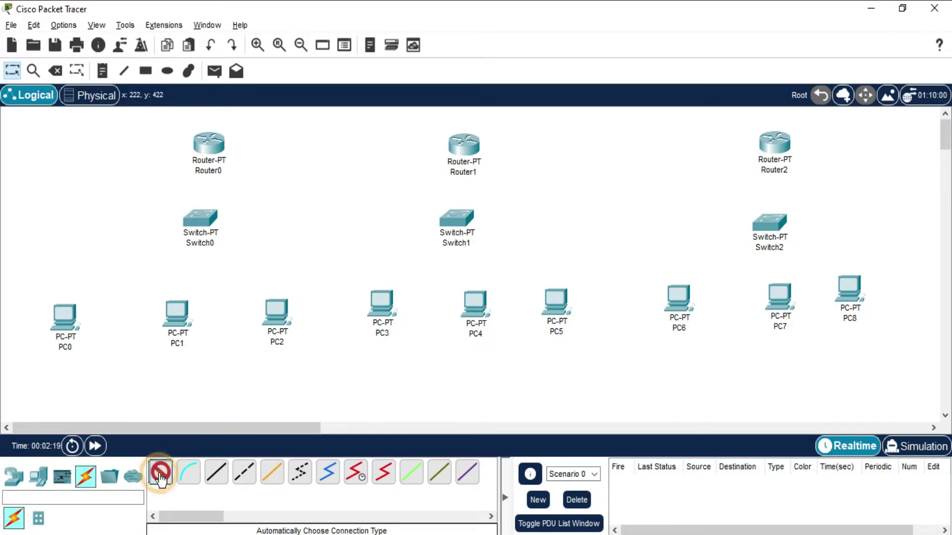
{"action": "left_click", "coordinate": [69, 324]}
{"action": "left_click", "coordinate": [207, 214]}
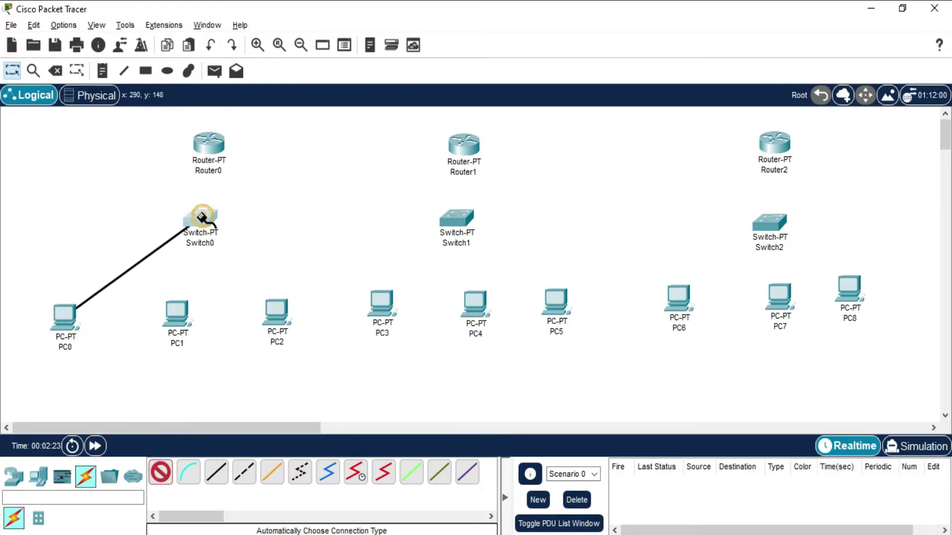
{"action": "left_click", "coordinate": [183, 320]}
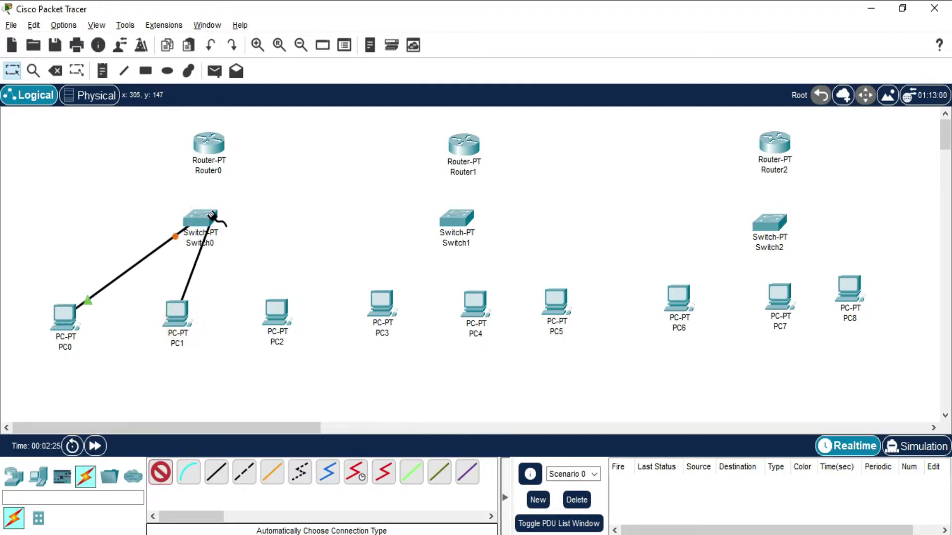
{"action": "left_click", "coordinate": [205, 217]}
{"action": "left_click", "coordinate": [281, 308]}
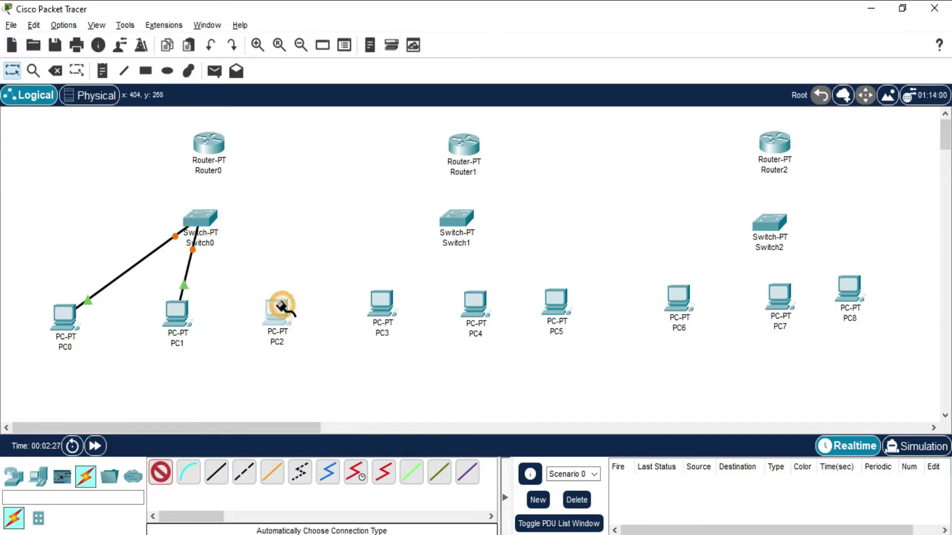
{"action": "left_click", "coordinate": [206, 219]}
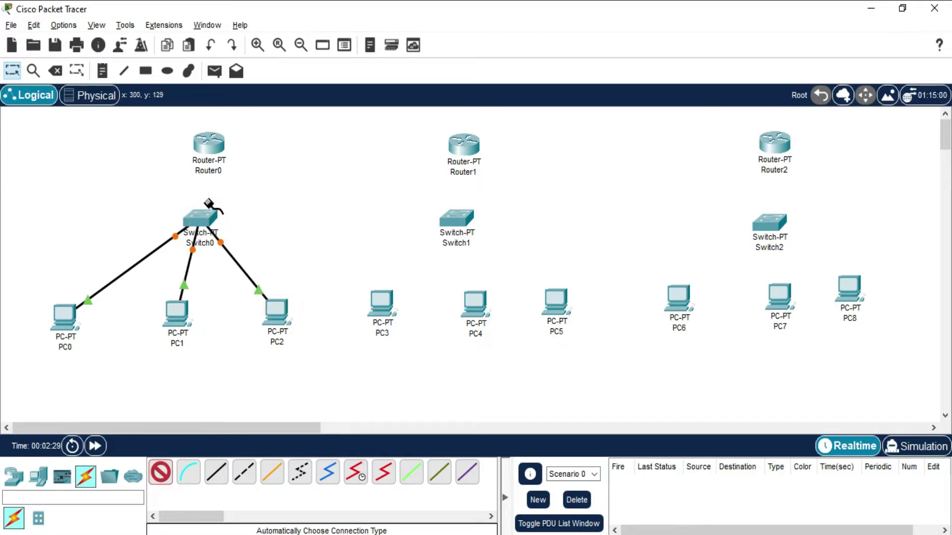
{"action": "left_click", "coordinate": [206, 213]}
{"action": "left_click", "coordinate": [208, 143]}
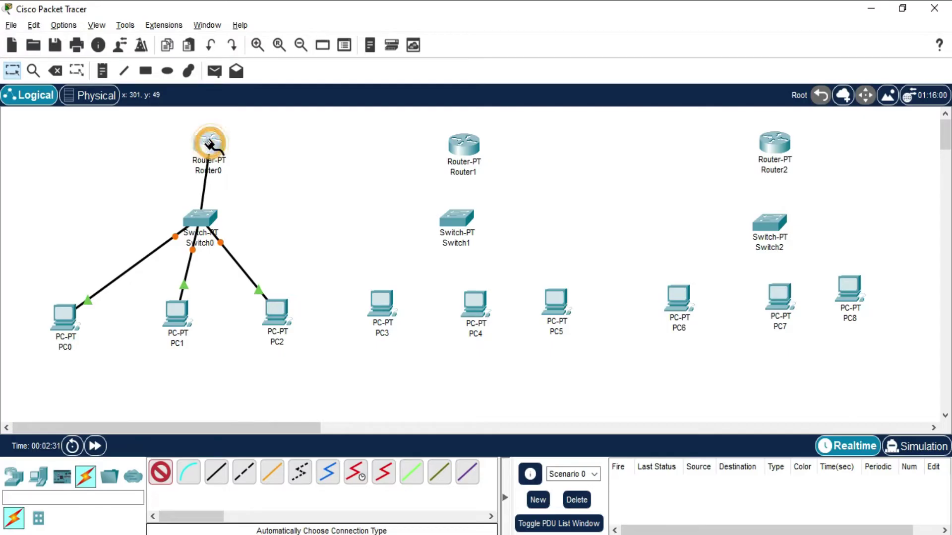
Step: Connect PC3, PC4 and PC5 to Switch1 and PC6, PC7 and PC8 to Switch2, and link both switches to the routers above them
{"action": "left_click", "coordinate": [385, 308]}
{"action": "left_click", "coordinate": [453, 219]}
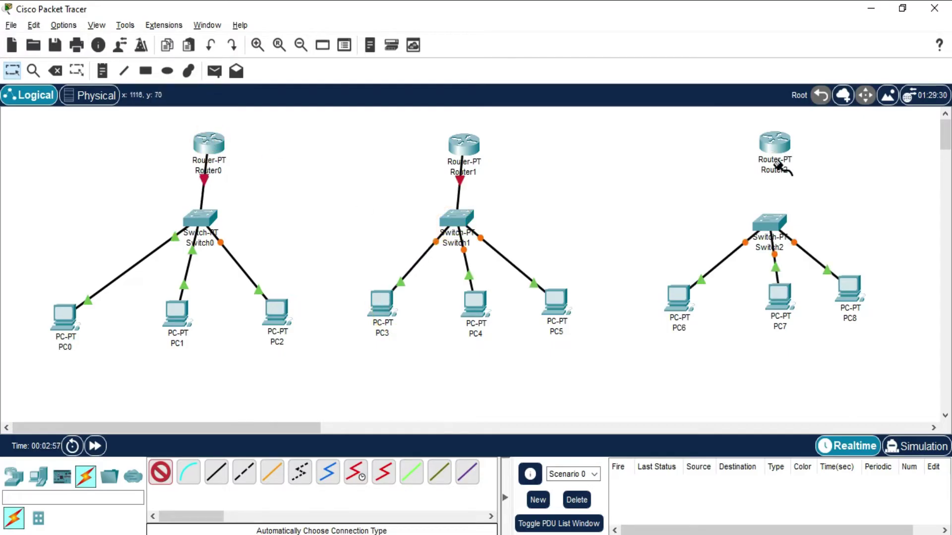
{"action": "left_click", "coordinate": [775, 218]}
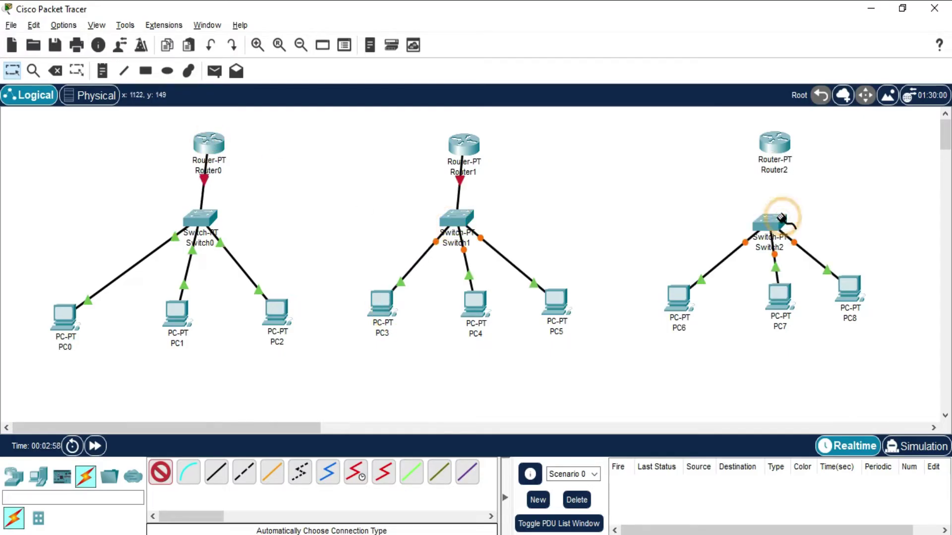
{"action": "left_click", "coordinate": [772, 143]}
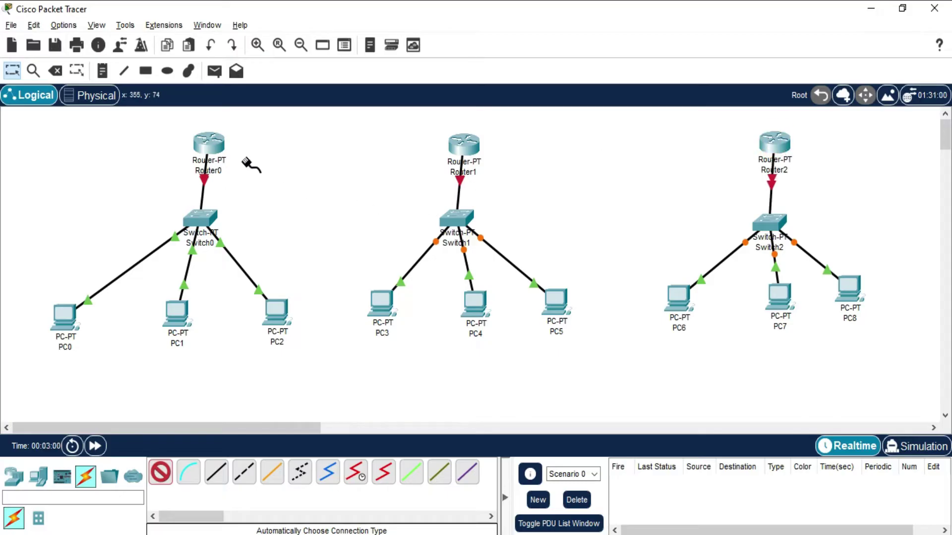
Step: Link Router0 to Router1 and Router1 to Router2 using the automatically chosen connection type
{"action": "left_click", "coordinate": [219, 145]}
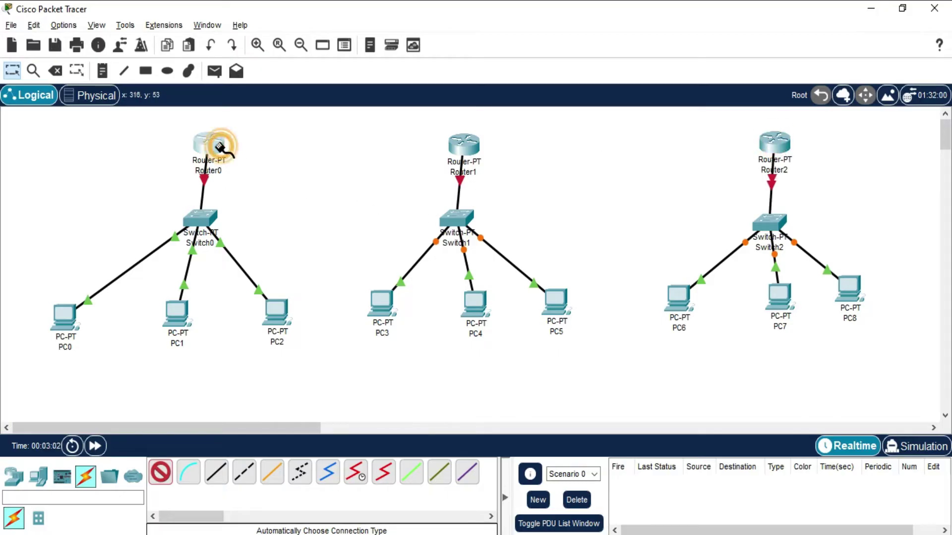
{"action": "left_click", "coordinate": [463, 146]}
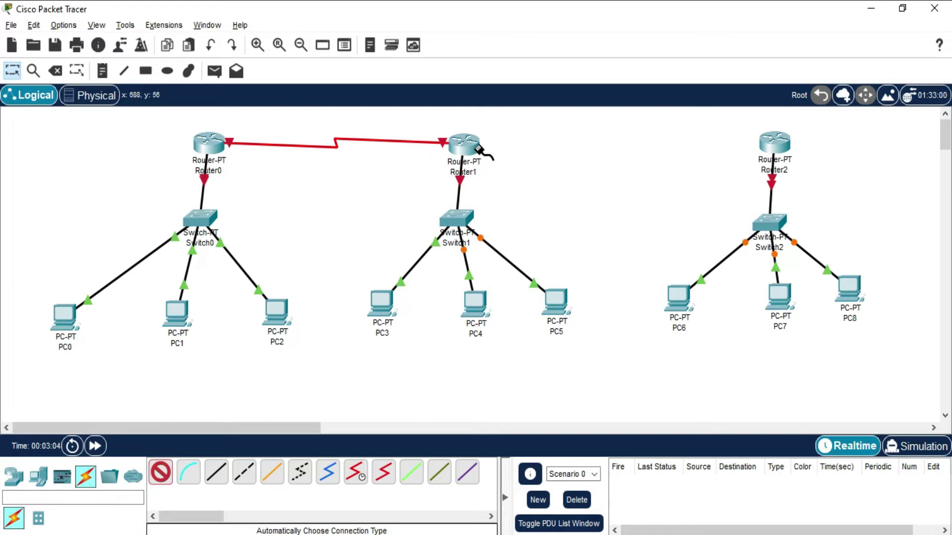
{"action": "left_click", "coordinate": [479, 148]}
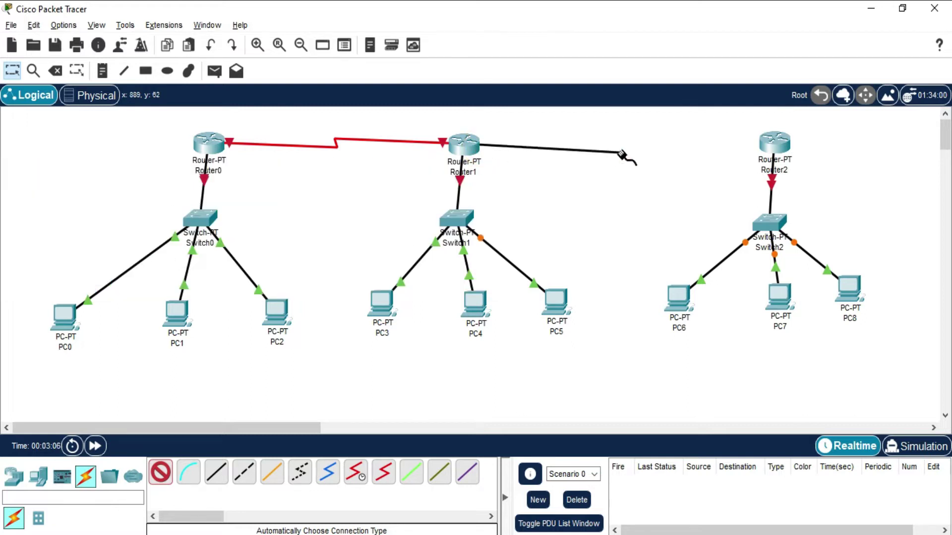
{"action": "left_click", "coordinate": [763, 145]}
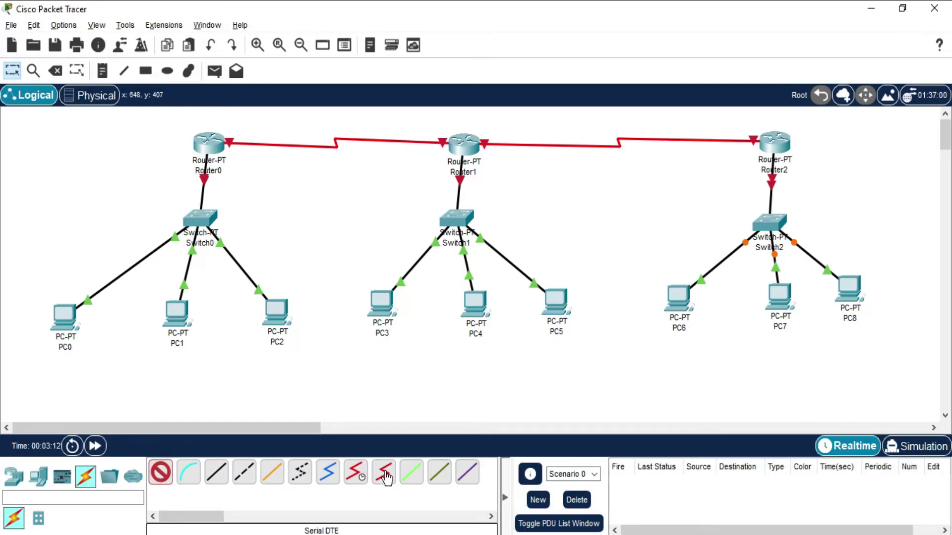
{"action": "left_click", "coordinate": [385, 475]}
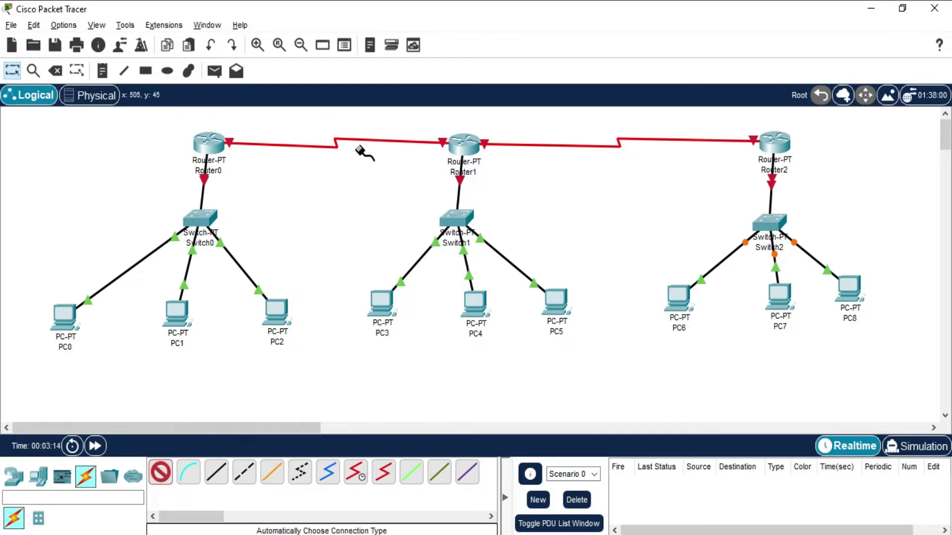
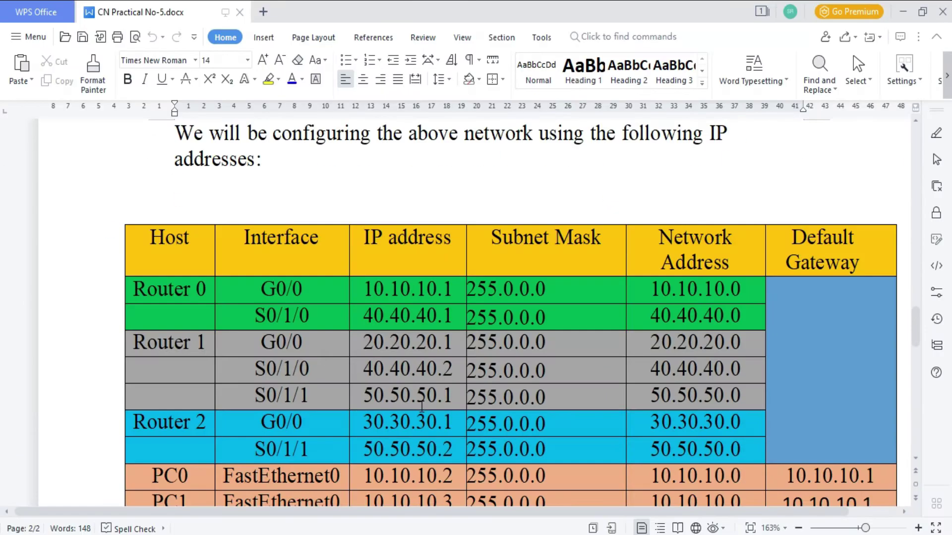
Step: Switch to the CN Practical No-5 document in WPS Office and review the IP addresses, network address and default gateway planned for PC0 to PC2
{"action": "scroll", "coordinate": [421, 407], "scroll_direction": "down", "scroll_amount": 5}
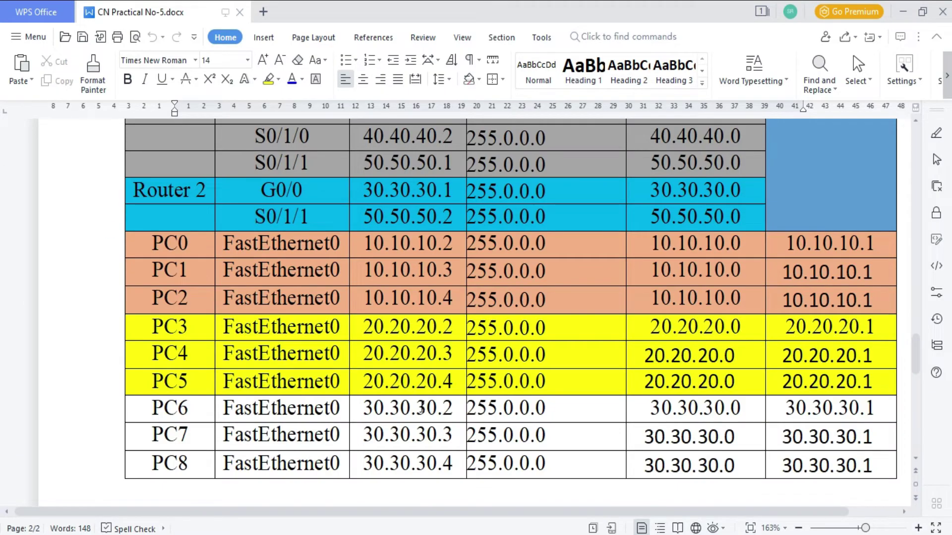
{"action": "left_click_drag", "start_coordinate": [360, 243], "coordinate": [453, 243]}
{"action": "left_click", "coordinate": [788, 239]}
{"action": "left_click_drag", "start_coordinate": [788, 239], "coordinate": [878, 237]}
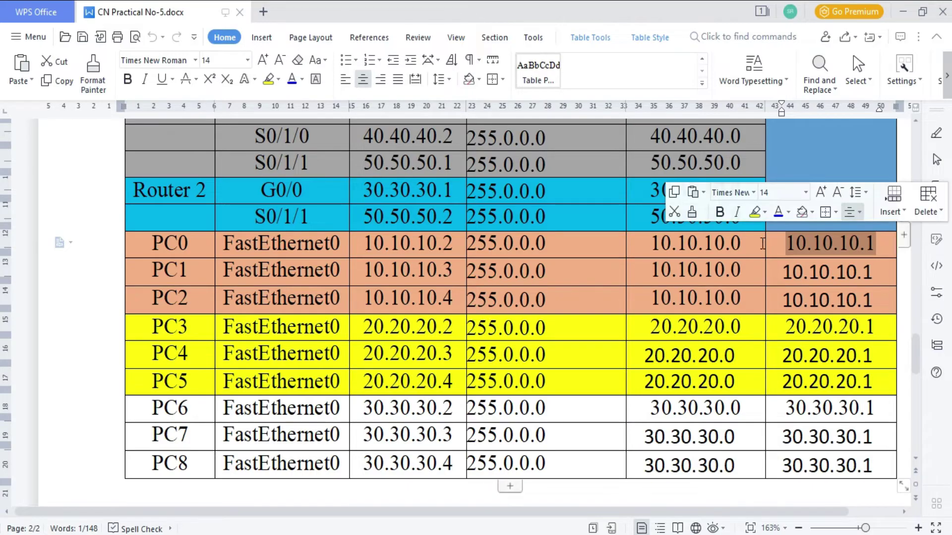
{"action": "left_click_drag", "start_coordinate": [140, 242], "coordinate": [539, 290]}
{"action": "left_click_drag", "start_coordinate": [879, 243], "coordinate": [882, 300]}
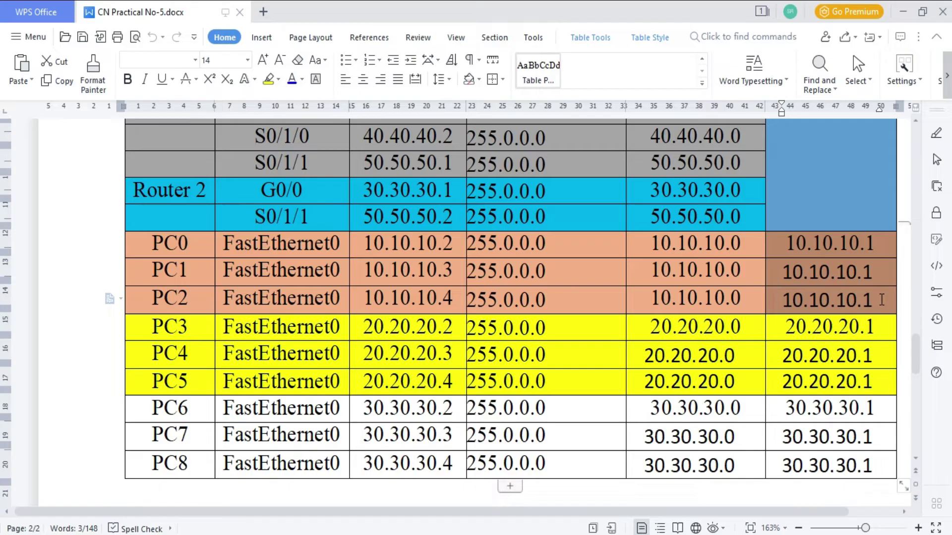
{"action": "left_click_drag", "start_coordinate": [364, 243], "coordinate": [454, 248]}
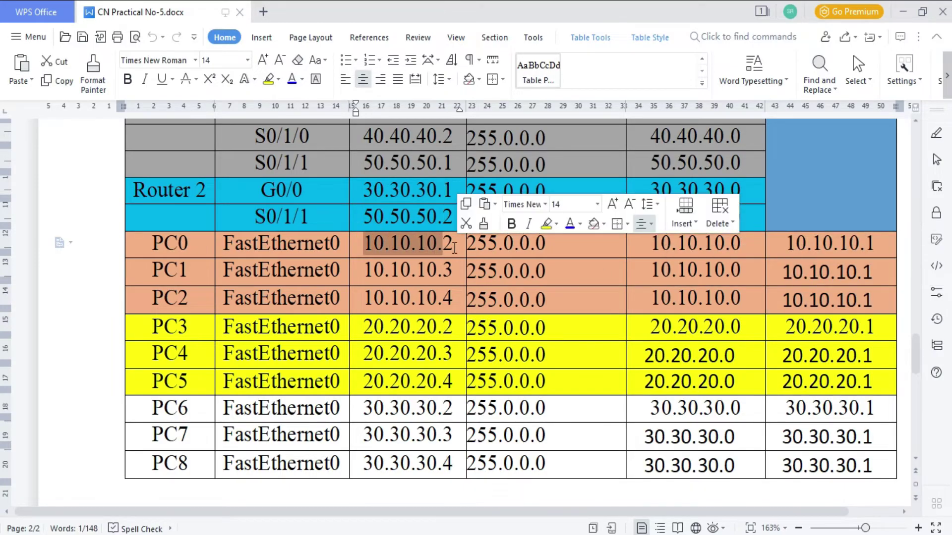
{"action": "left_click", "coordinate": [454, 248]}
{"action": "left_click", "coordinate": [455, 272]}
{"action": "left_click", "coordinate": [451, 300]}
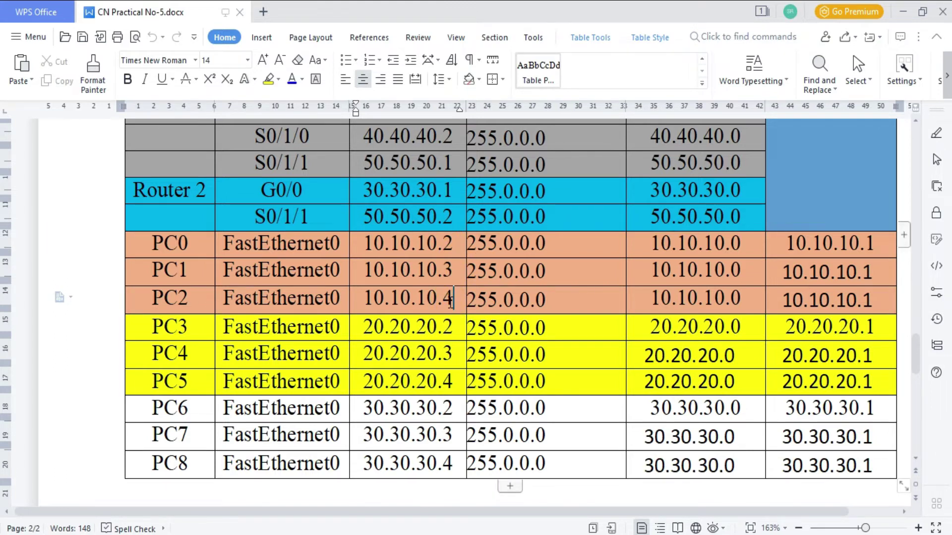
{"action": "left_click_drag", "start_coordinate": [651, 244], "coordinate": [750, 252]}
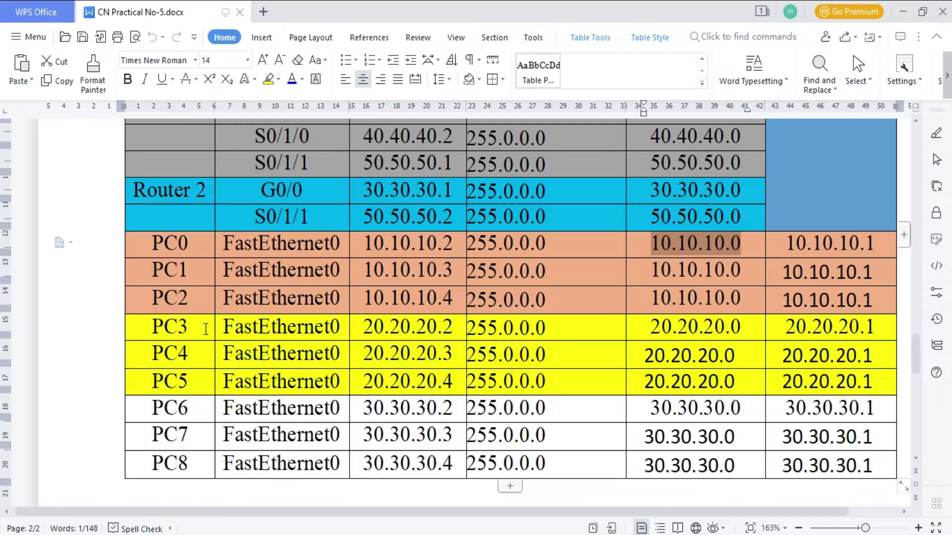
Step: Review the IP addresses, default gateway and network address planned for PC3, PC4 and PC5 in the addressing table
{"action": "left_click_drag", "start_coordinate": [202, 329], "coordinate": [200, 380]}
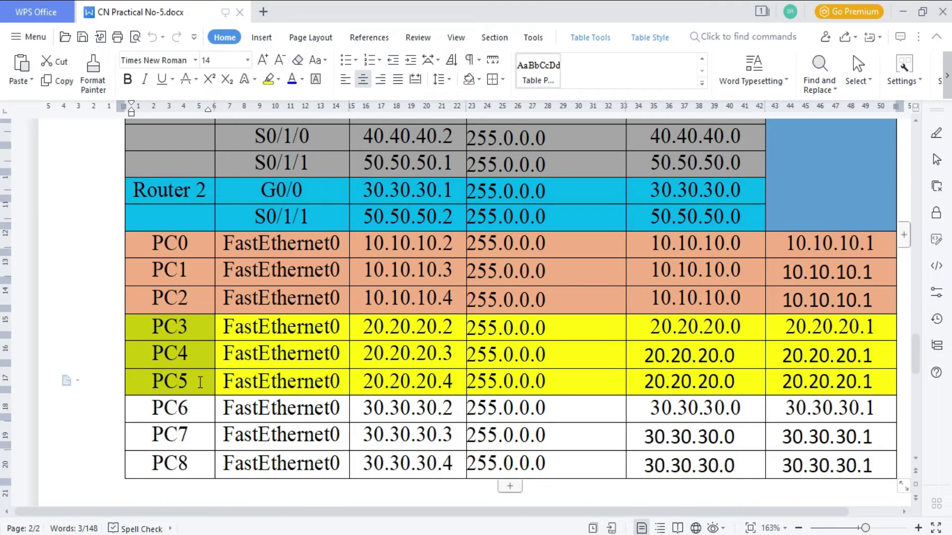
{"action": "left_click", "coordinate": [367, 320]}
{"action": "left_click", "coordinate": [443, 326]}
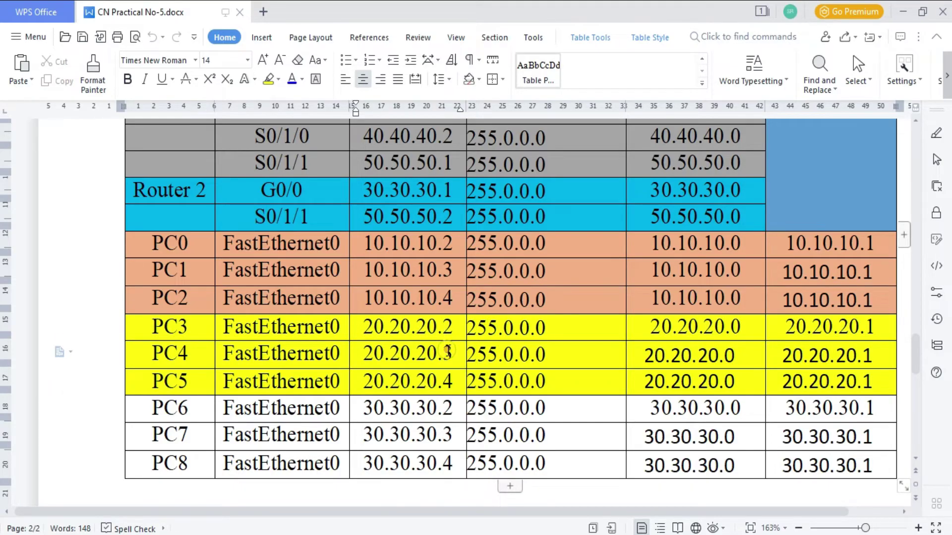
{"action": "left_click", "coordinate": [452, 382]}
{"action": "left_click_drag", "start_coordinate": [781, 323], "coordinate": [881, 381]}
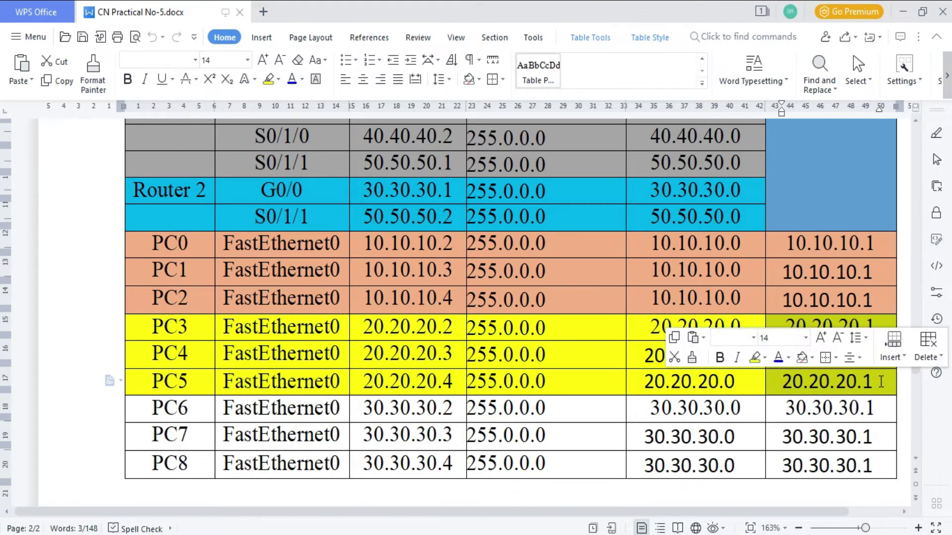
{"action": "left_click", "coordinate": [881, 381]}
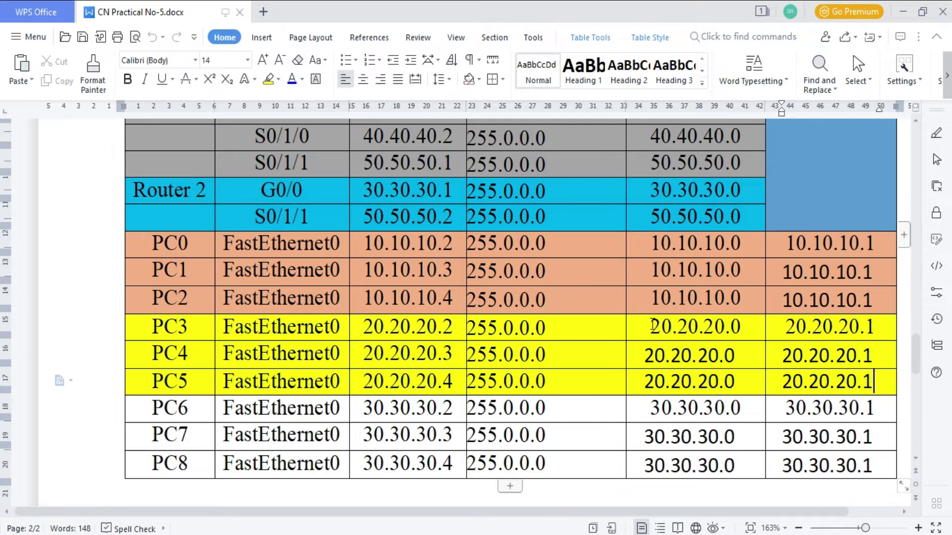
{"action": "left_click_drag", "start_coordinate": [646, 325], "coordinate": [737, 330]}
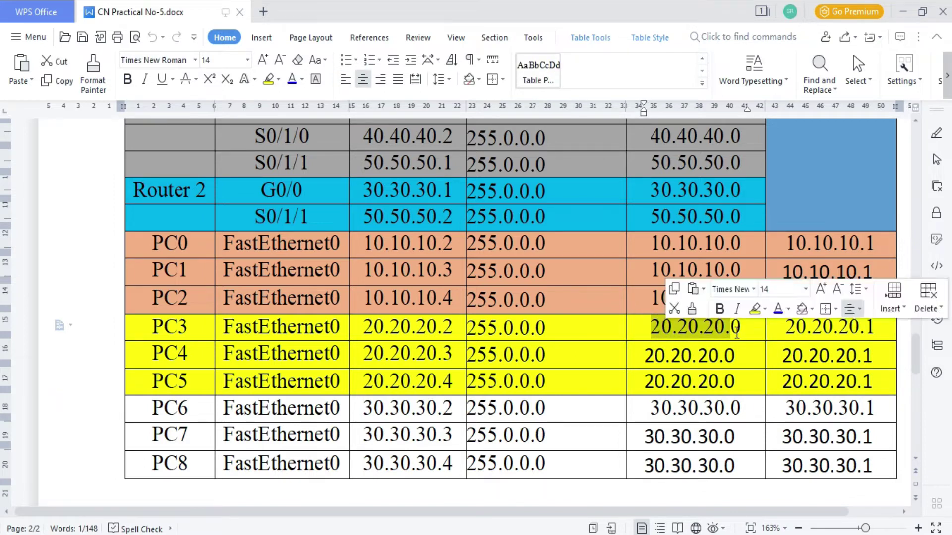
Step: Examine the table rows of PC6, PC7 and PC8 for their IP addresses, default gateway and network address
{"action": "left_click_drag", "start_coordinate": [195, 406], "coordinate": [198, 467]}
{"action": "left_click", "coordinate": [385, 409]}
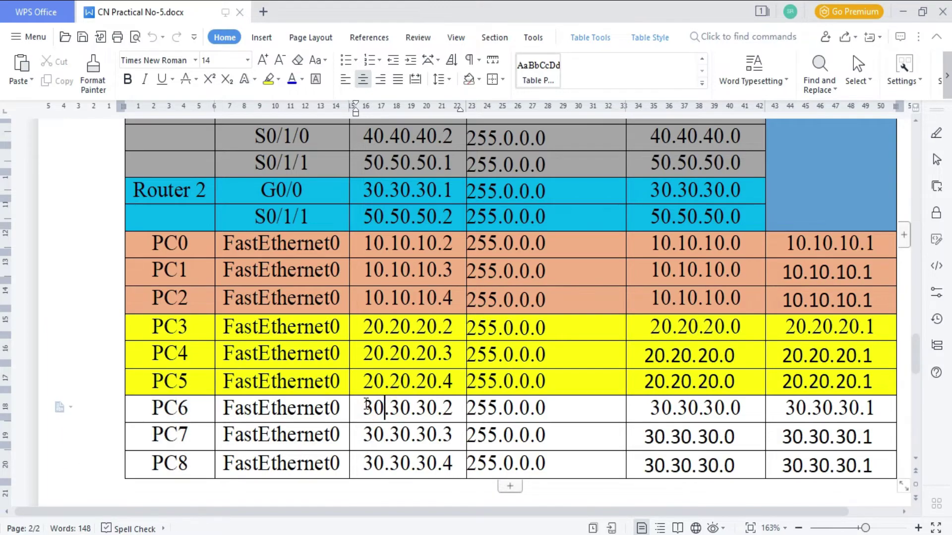
{"action": "left_click_drag", "start_coordinate": [362, 407], "coordinate": [456, 466]}
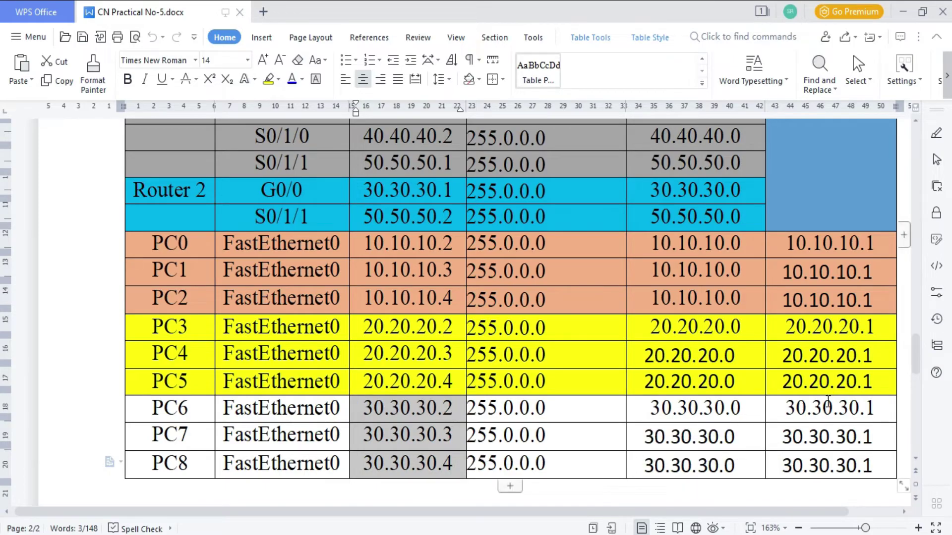
{"action": "left_click_drag", "start_coordinate": [789, 414], "coordinate": [874, 461]}
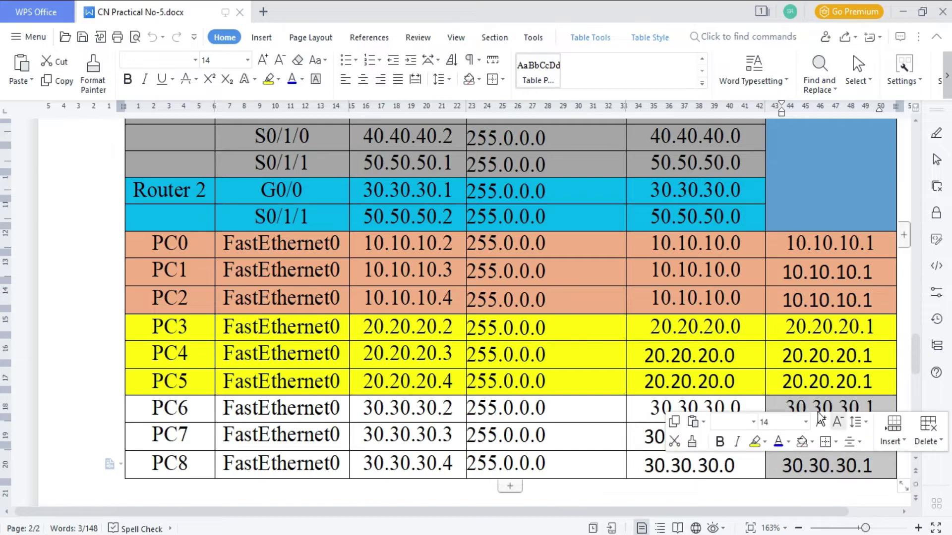
{"action": "left_click", "coordinate": [764, 392]}
{"action": "left_click_drag", "start_coordinate": [659, 402], "coordinate": [731, 464]}
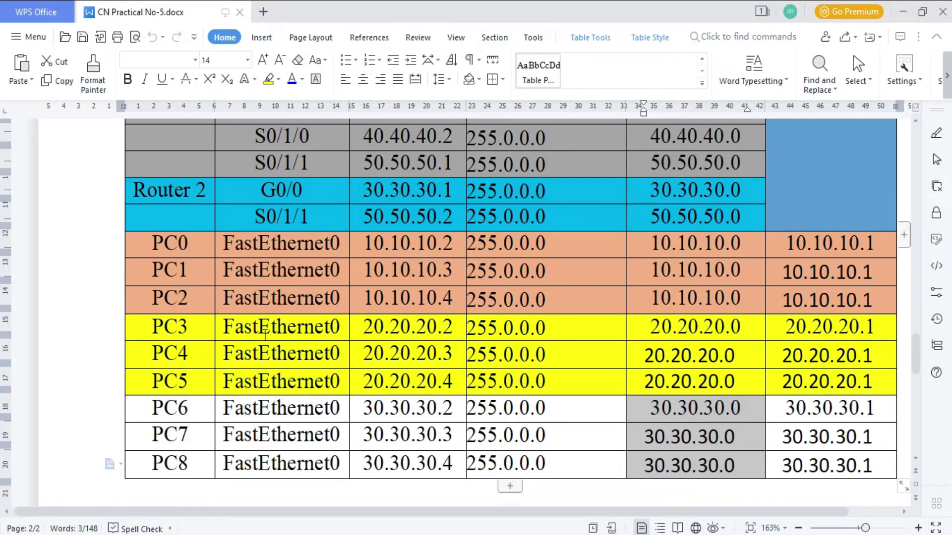
{"action": "scroll", "coordinate": [263, 335], "scroll_direction": "up", "scroll_amount": 5}
{"action": "scroll", "coordinate": [262, 338], "scroll_direction": "down", "scroll_amount": 6}
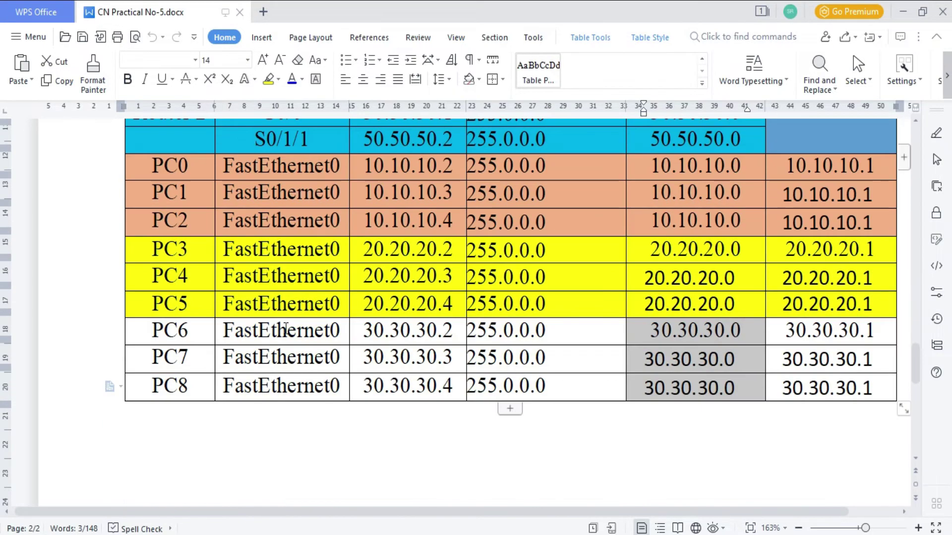
{"action": "scroll", "coordinate": [285, 328], "scroll_direction": "up", "scroll_amount": 1}
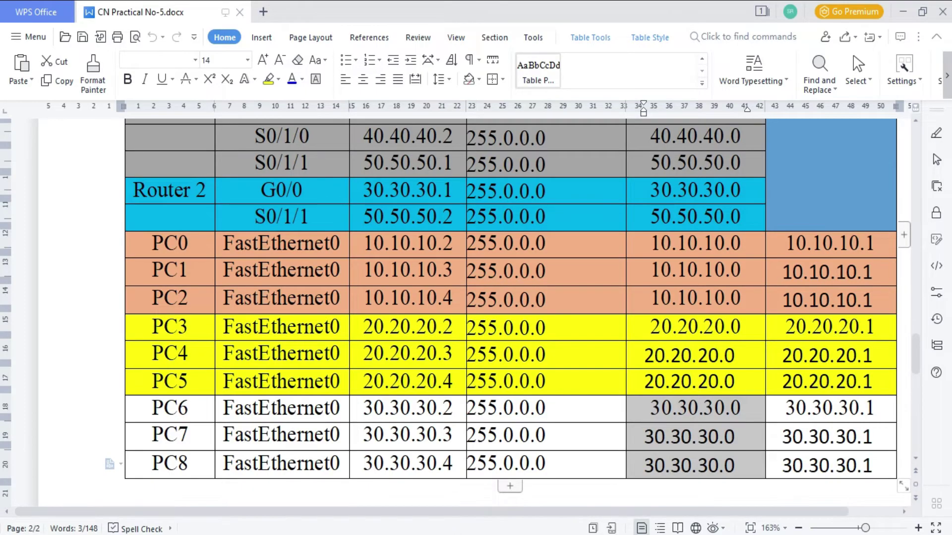
Step: Switch back to Cisco Packet Tracer and set PC0's default gateway to 10.10.10.1 in its IP configuration
{"action": "mouse_move", "coordinate": [422, 534]}
{"action": "left_click", "coordinate": [388, 466]}
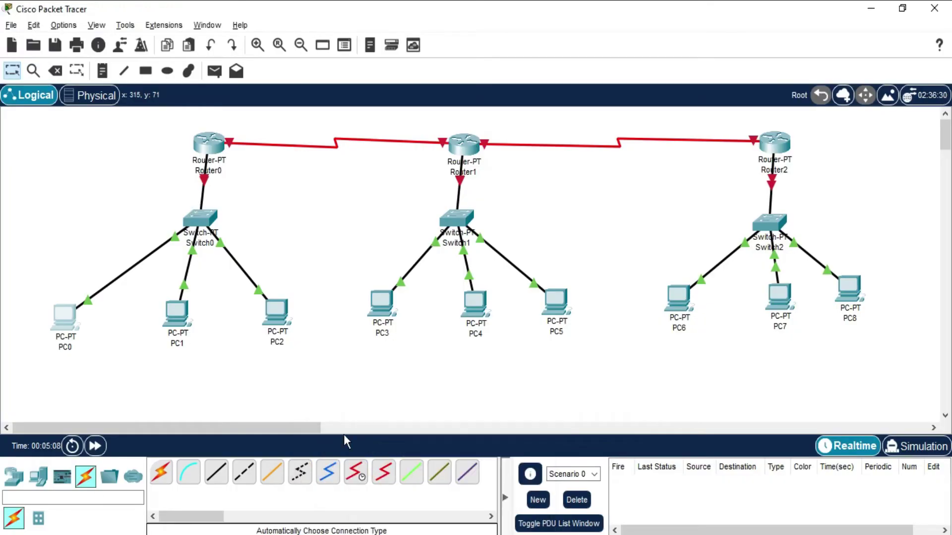
{"action": "left_click", "coordinate": [54, 324]}
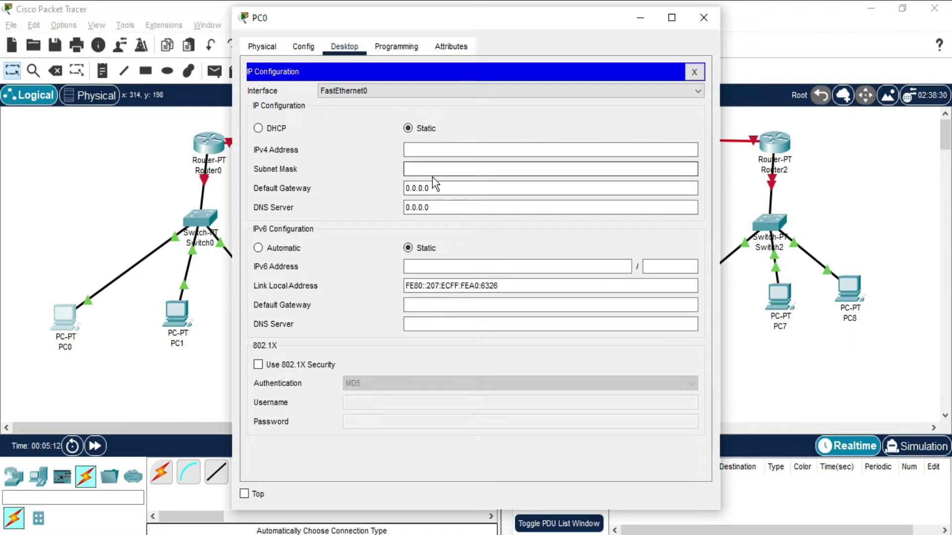
{"action": "left_click_drag", "start_coordinate": [433, 188], "coordinate": [388, 192]}
{"action": "type", "text": "10.10.1"}
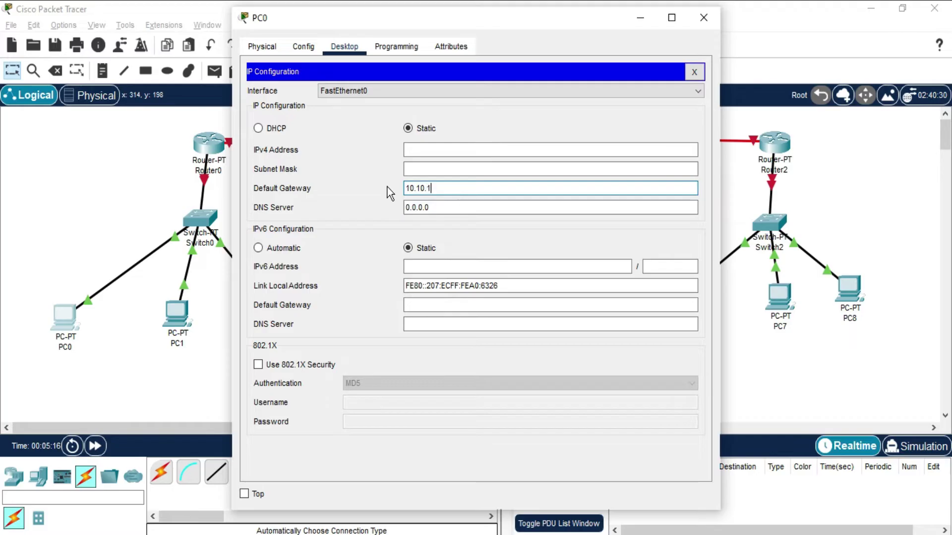
{"action": "type", "text": "0.1"}
Step: Reuse the gateway address to give PC0 the IPv4 address 10.10.10.2 with subnet mask 255.0.0.0, and close its window
{"action": "left_click_drag", "start_coordinate": [472, 185], "coordinate": [384, 184]}
{"action": "key", "text": "ctrl+c"}
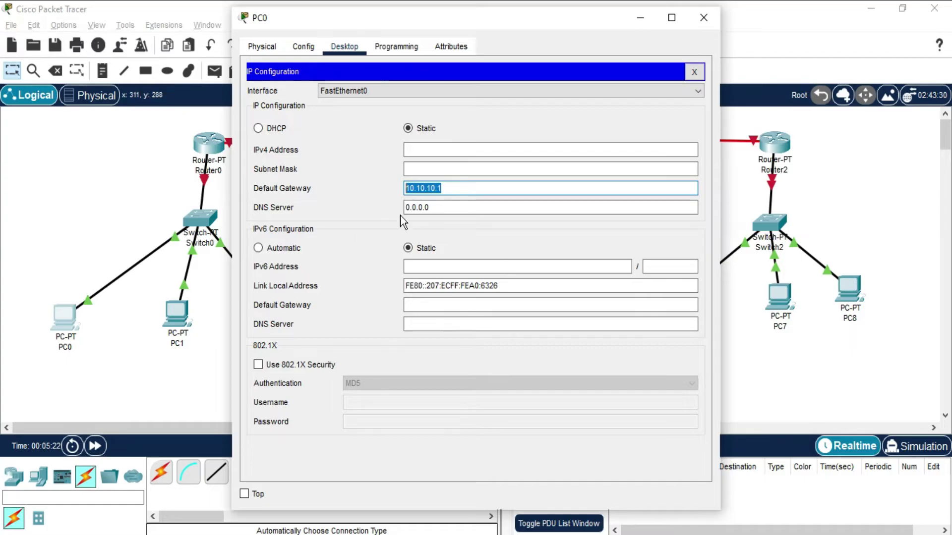
{"action": "left_click", "coordinate": [446, 143]}
{"action": "key", "text": "ctrl+v"}
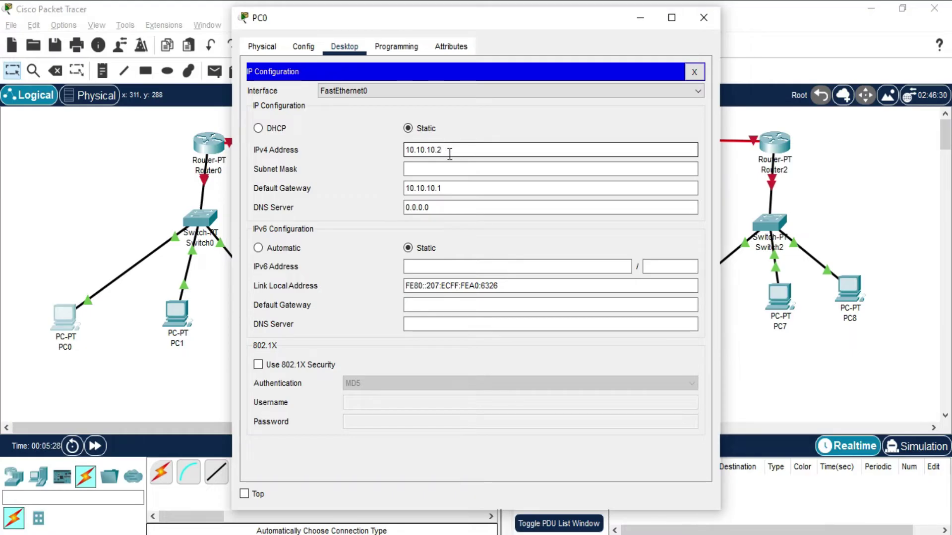
{"action": "key", "text": "Tab"}
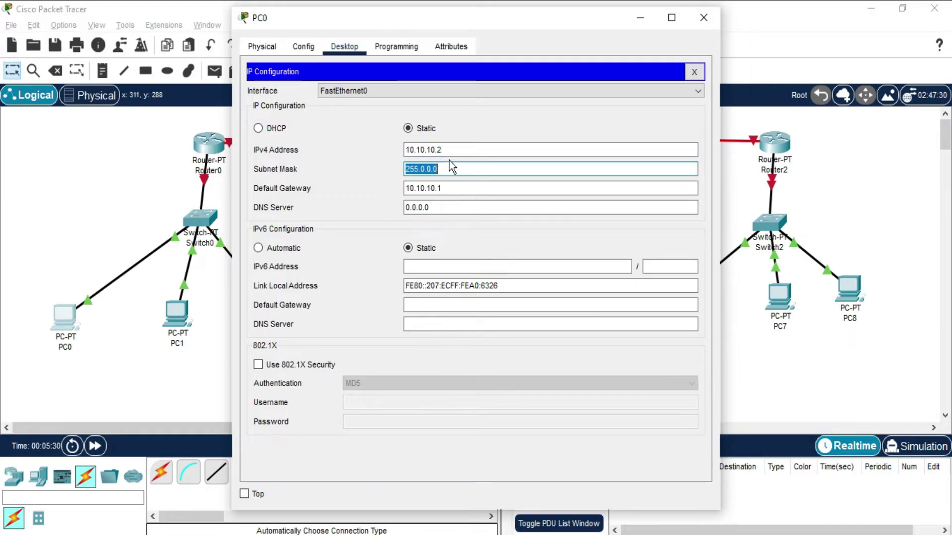
{"action": "left_click", "coordinate": [449, 166]}
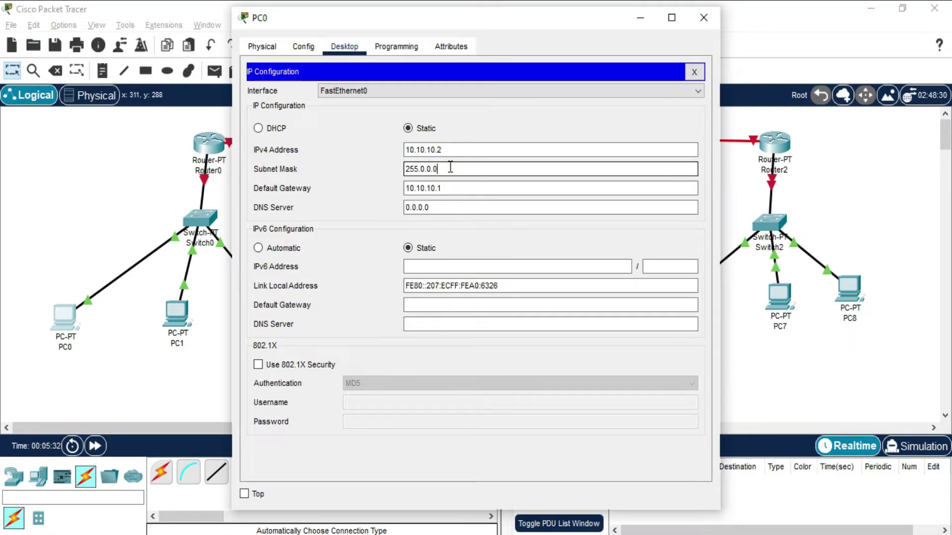
{"action": "left_click", "coordinate": [703, 17]}
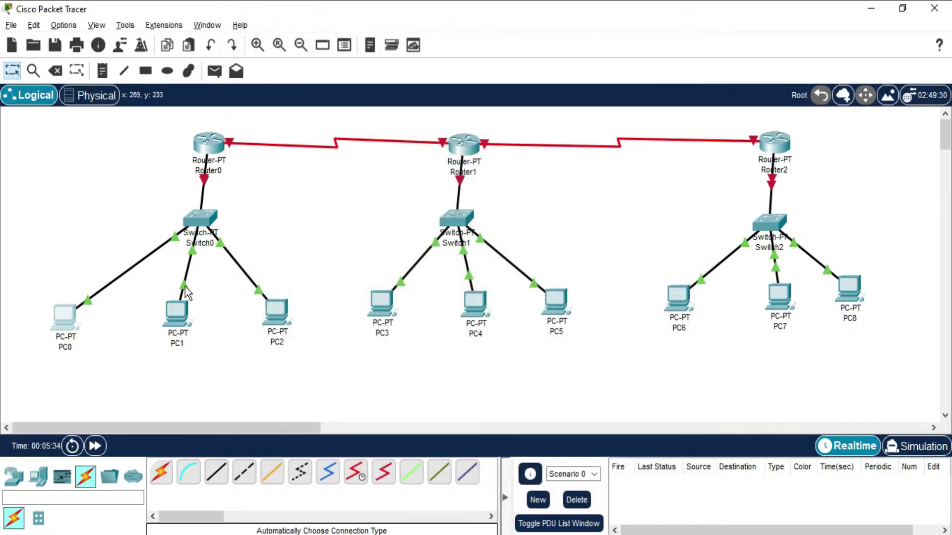
Step: Configure PC1 with static IPv4 address 10.10.10.3, subnet mask 255.0.0.0 and default gateway 10.10.10.1
{"action": "left_click", "coordinate": [176, 309]}
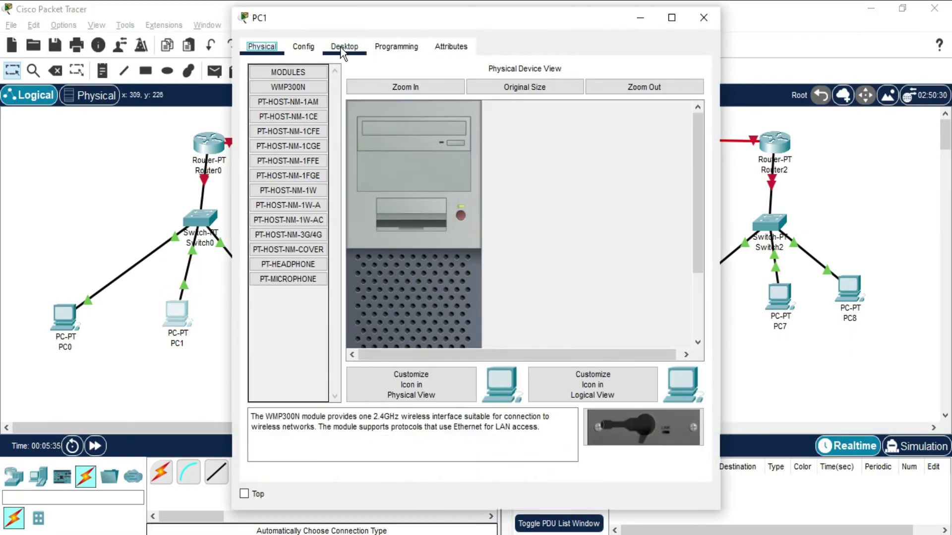
{"action": "left_click", "coordinate": [342, 48]}
{"action": "left_click", "coordinate": [285, 102]}
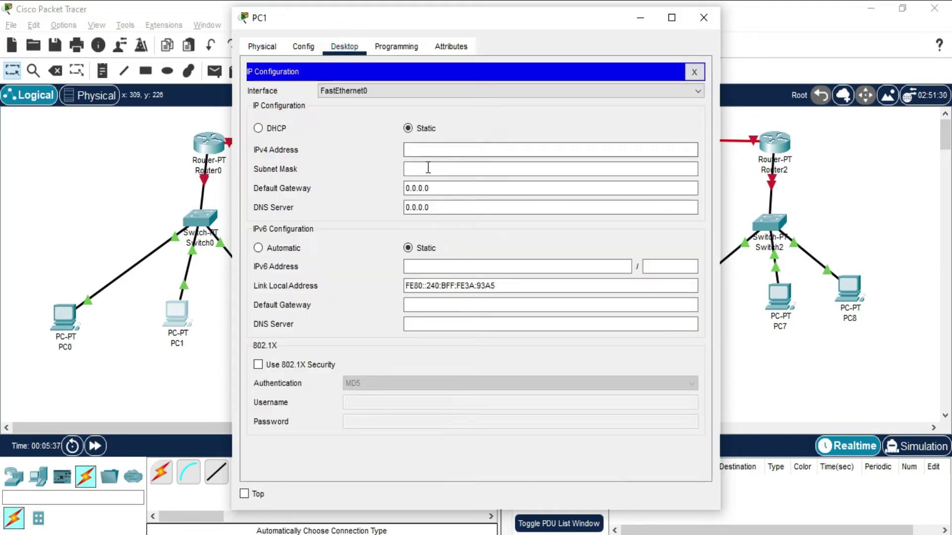
{"action": "left_click", "coordinate": [431, 151]}
{"action": "type", "text": "10.10.10.1"}
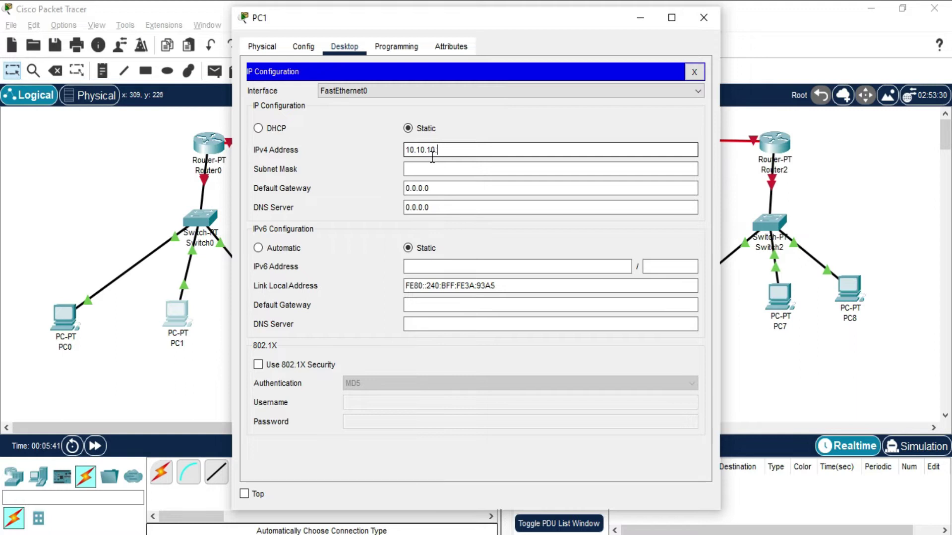
{"action": "left_click", "coordinate": [435, 169]}
{"action": "left_click", "coordinate": [439, 188]}
{"action": "double_click", "coordinate": [439, 189]}
{"action": "type", "text": "10.10.10.1"}
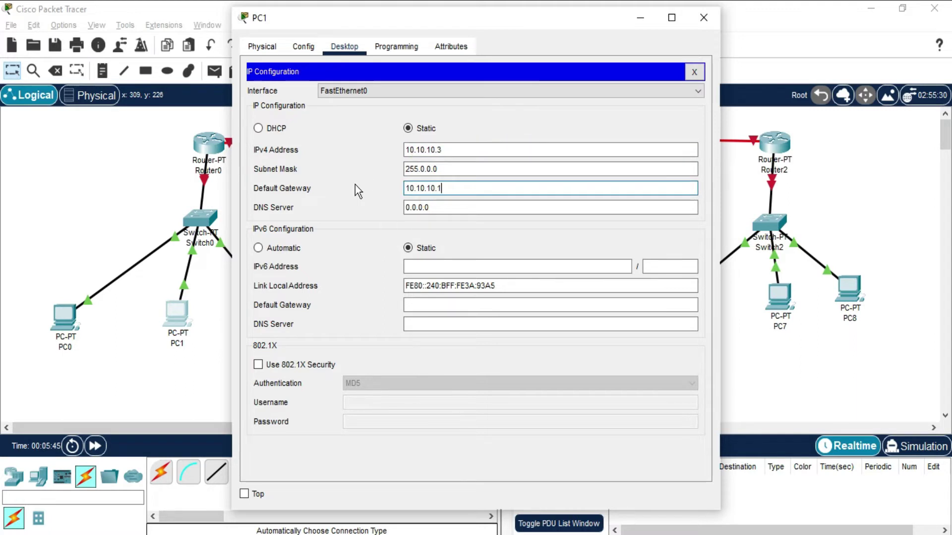
Step: Close PC1's window and give PC2 the static IPv4 address 10.10.10.4 with subnet mask 255.0.0.0
{"action": "left_click", "coordinate": [704, 25]}
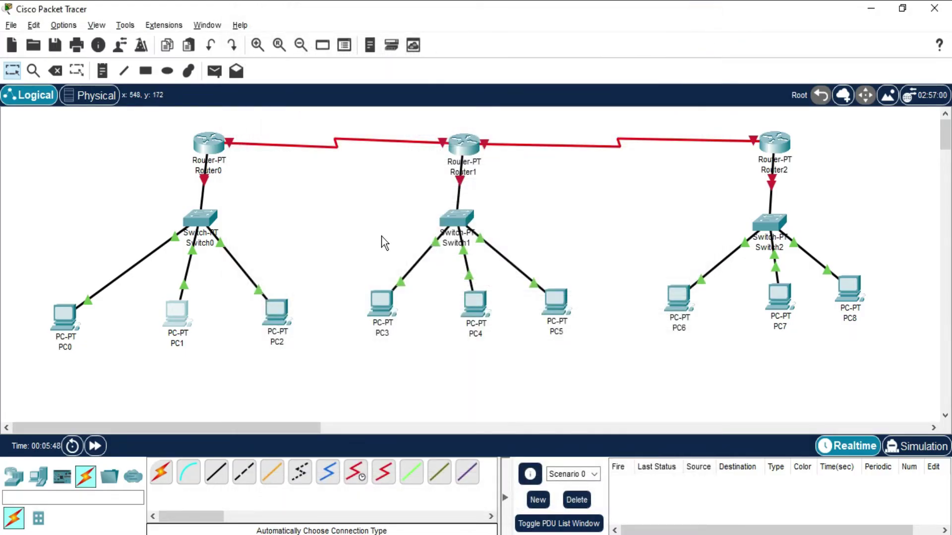
{"action": "left_click", "coordinate": [280, 312]}
{"action": "left_click", "coordinate": [344, 46]}
{"action": "left_click", "coordinate": [275, 105]}
{"action": "left_click", "coordinate": [420, 150]}
{"action": "type", "text": "10.10.10.1"}
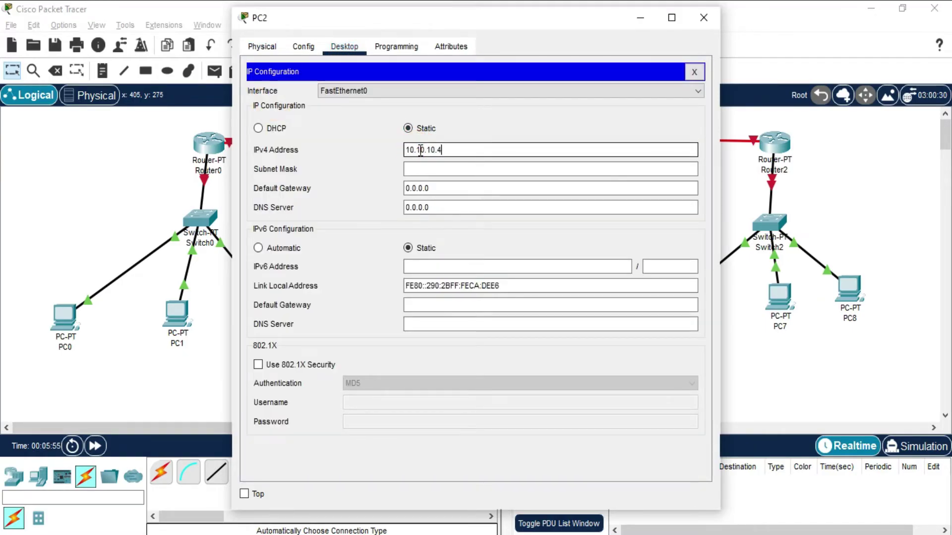
{"action": "left_click", "coordinate": [420, 169]}
Step: Set PC2's default gateway to 10.10.10.1 and close its window
{"action": "left_click", "coordinate": [425, 189]}
{"action": "double_click", "coordinate": [425, 188]}
{"action": "type", "text": "10.10.10.1"}
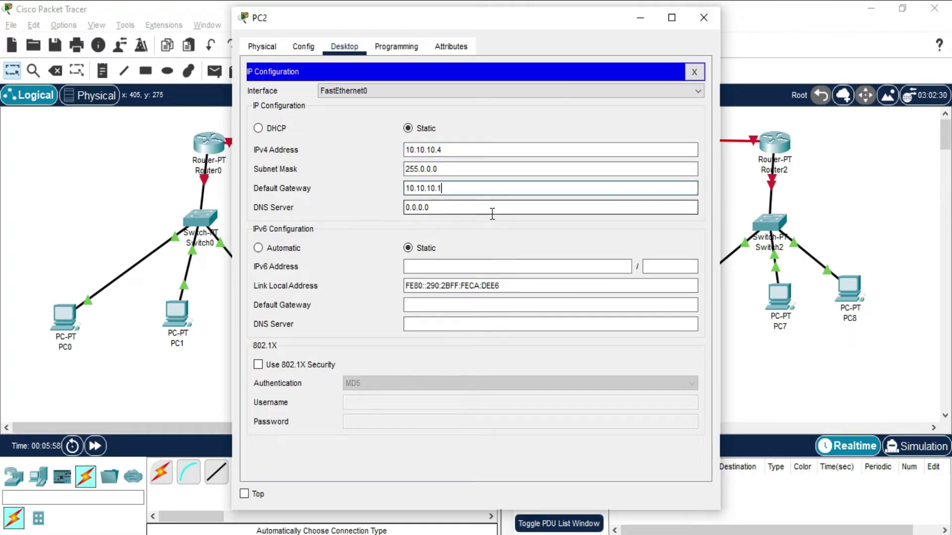
{"action": "left_click", "coordinate": [697, 25]}
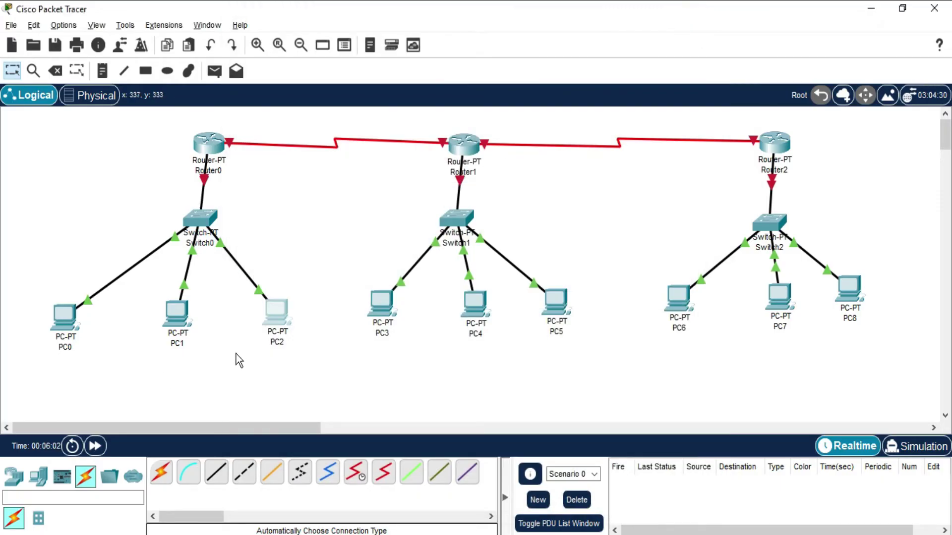
Step: Give PC3 the static IPv4 address 20.20.20.2 with subnet mask 255.0.0.0 in its IP configuration
{"action": "left_click", "coordinate": [373, 321]}
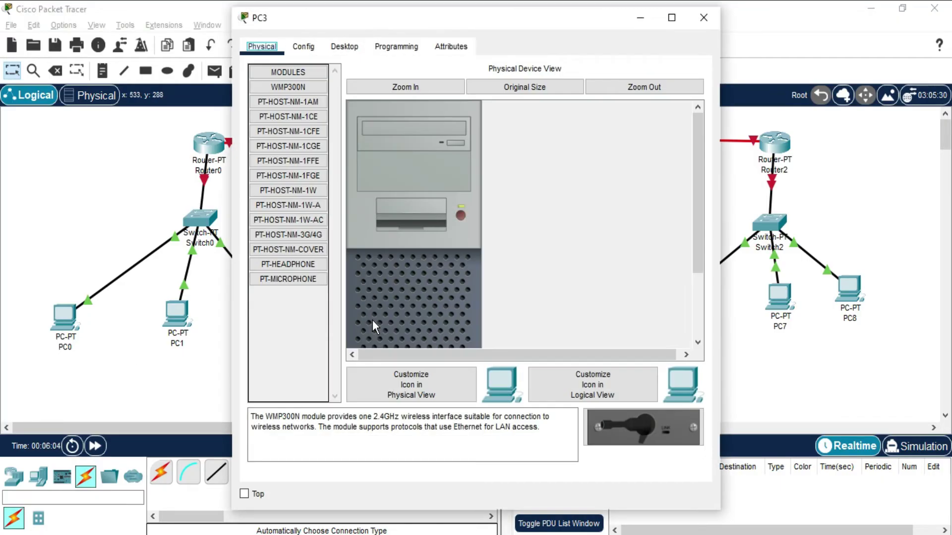
{"action": "left_click", "coordinate": [349, 46]}
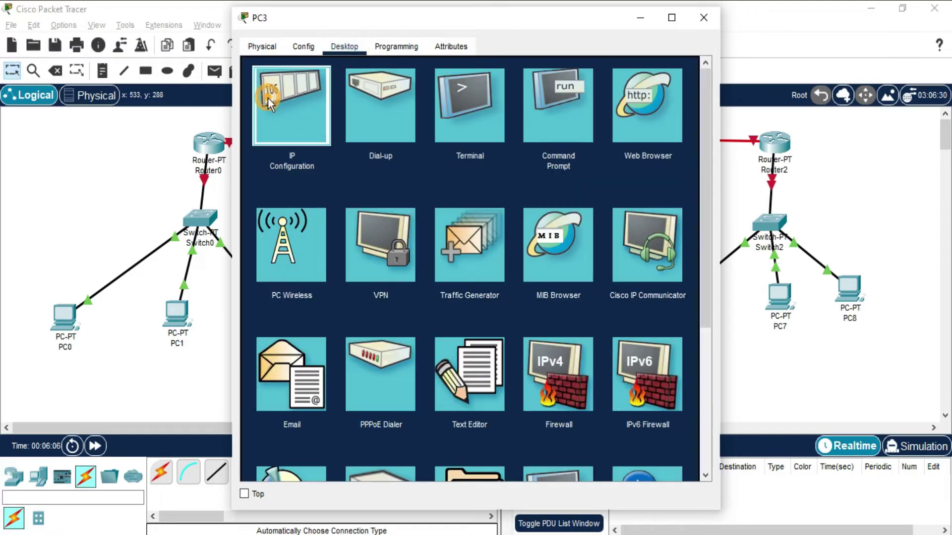
{"action": "left_click", "coordinate": [268, 98]}
{"action": "left_click", "coordinate": [428, 148]}
{"action": "type", "text": "20.20.20.2"}
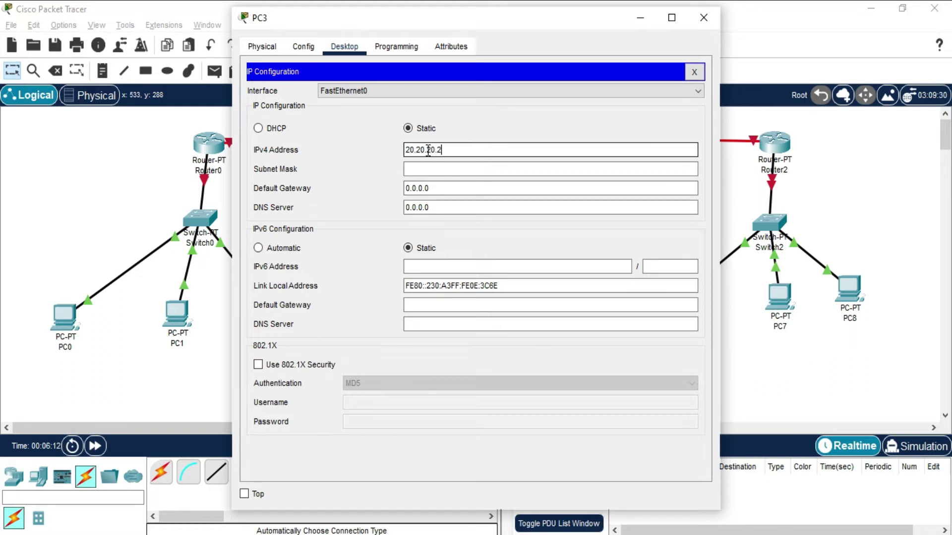
{"action": "key", "text": "ctrl+a"}
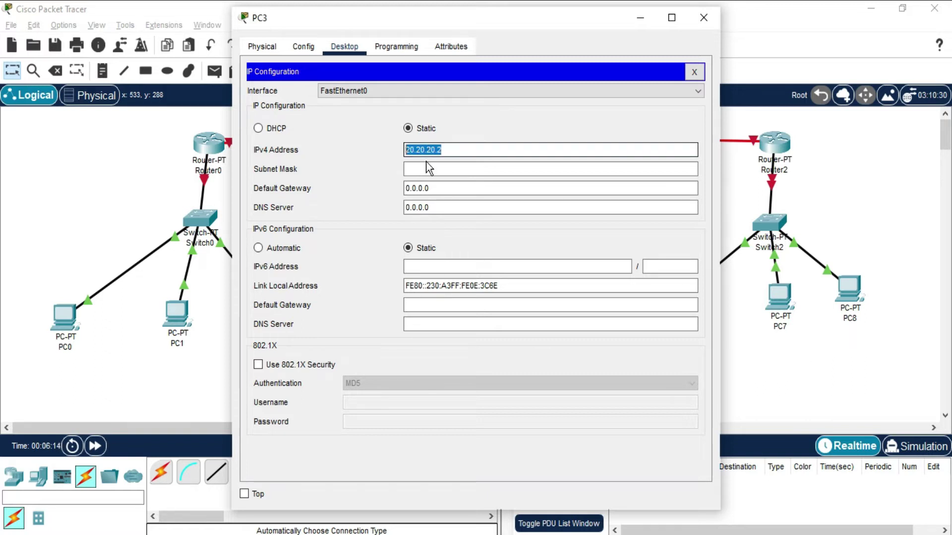
{"action": "left_click", "coordinate": [429, 168]}
Step: Set PC3's default gateway to 20.20.20.1, copy that address for reuse, and close PC3's window
{"action": "left_click", "coordinate": [441, 188]}
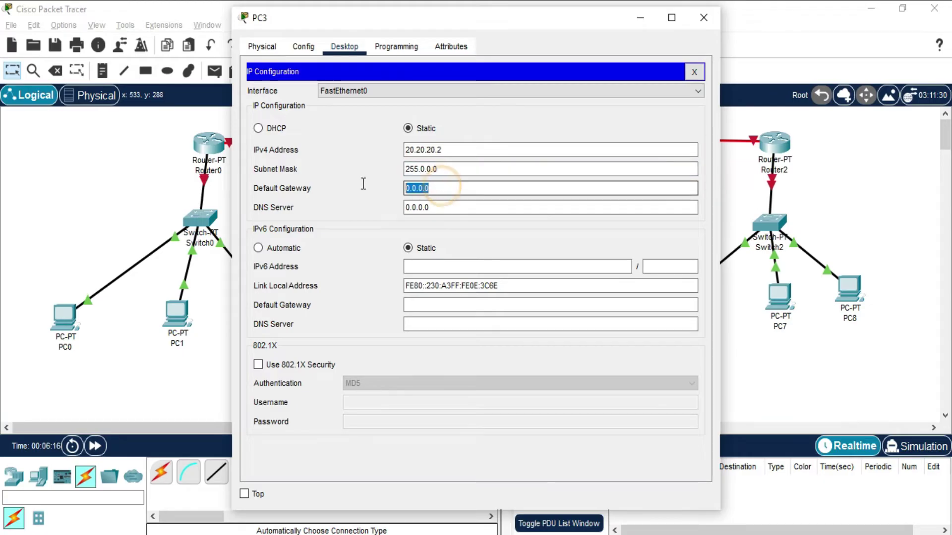
{"action": "type", "text": "20.20.20.1"}
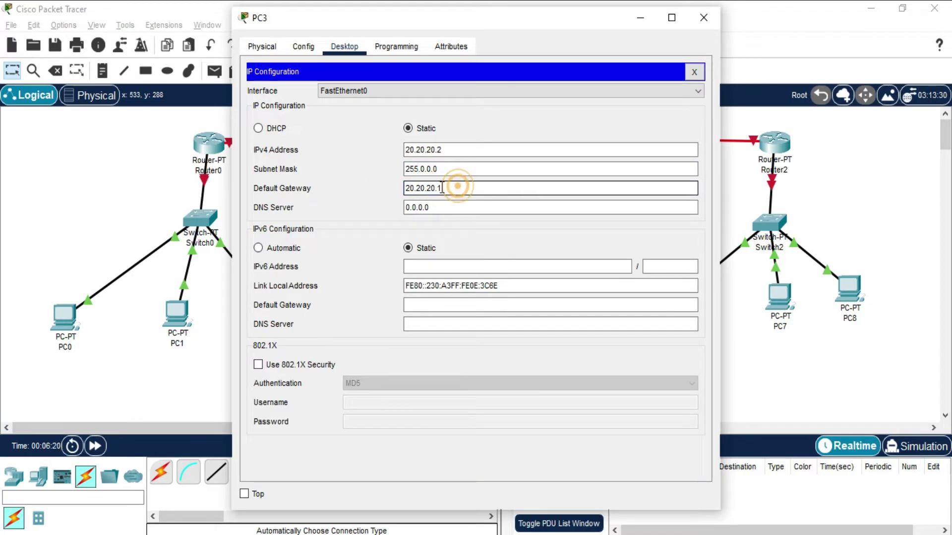
{"action": "key", "text": "ctrl+a"}
{"action": "key", "text": "ctrl+c"}
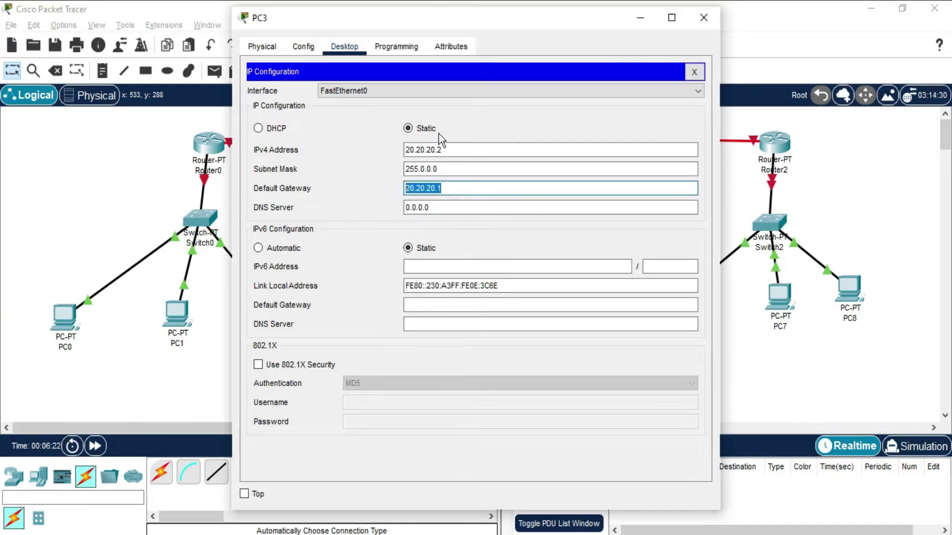
{"action": "left_click", "coordinate": [702, 17]}
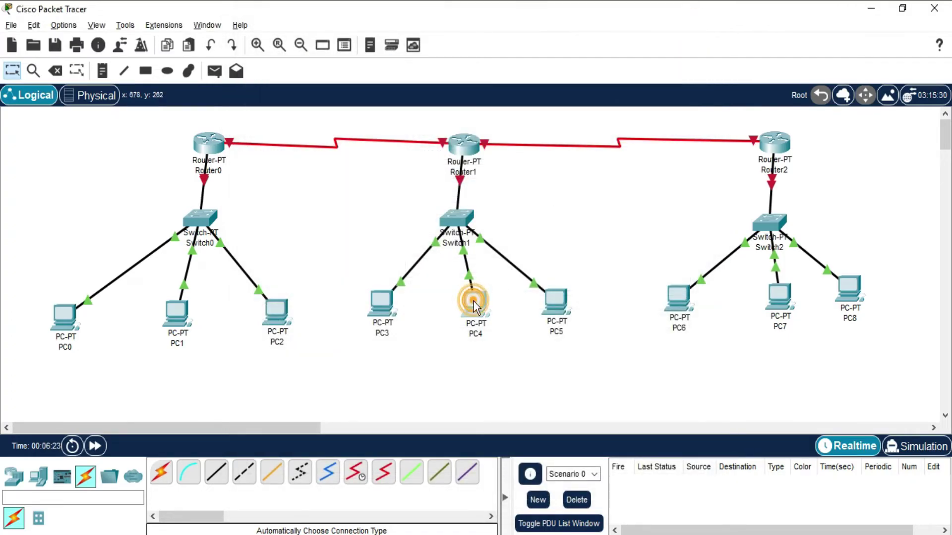
Step: Paste the copied address 20.20.20.1 as PC4's default gateway in its IP configuration
{"action": "left_click", "coordinate": [471, 303]}
{"action": "left_click", "coordinate": [344, 46]}
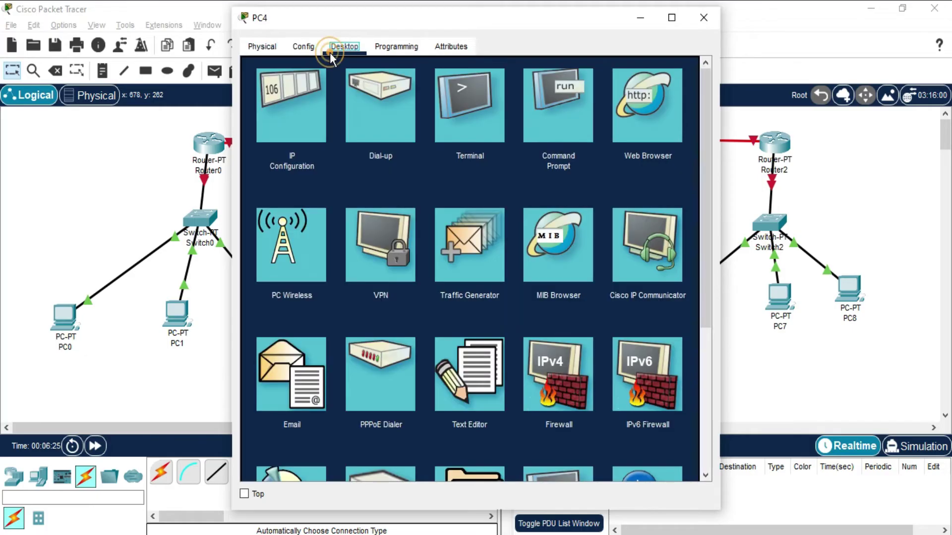
{"action": "left_click", "coordinate": [291, 116]}
{"action": "left_click", "coordinate": [459, 188]}
{"action": "key", "text": "ctrl+a"}
{"action": "key", "text": "ctrl+v"}
Step: Reuse the copied gateway address to give PC4 the IPv4 address 20.20.20.3 with subnet mask 255.0.0.0, and close its window
{"action": "left_click", "coordinate": [403, 147]}
{"action": "key", "text": "ctrl+v"}
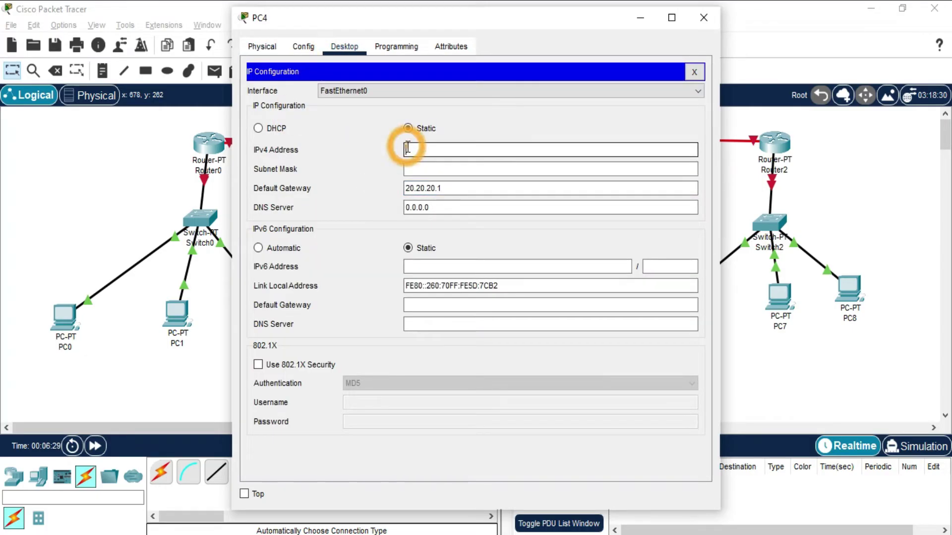
{"action": "key", "text": "BackSpace"}
{"action": "type", "text": "3"}
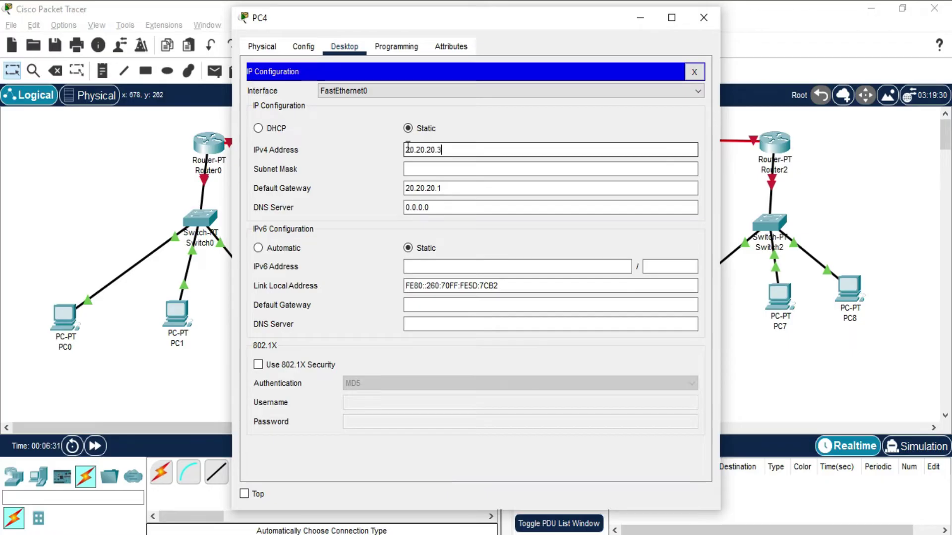
{"action": "key", "text": "Tab"}
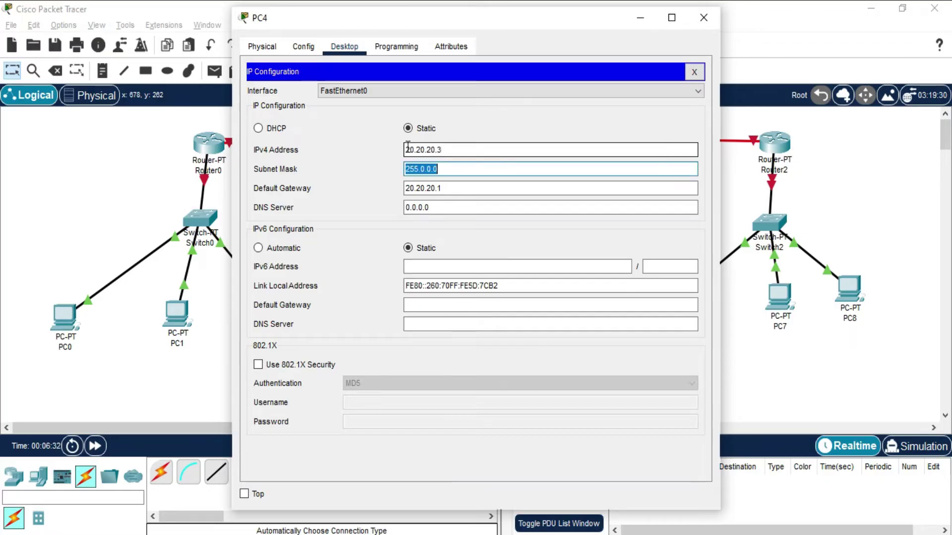
{"action": "left_click", "coordinate": [704, 18]}
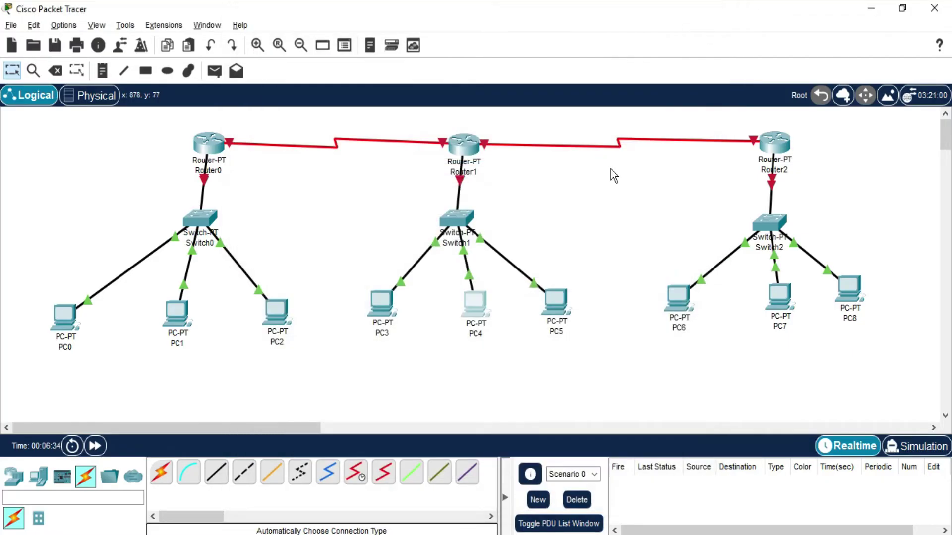
Step: Give PC5 the static IPv4 address 20.20.20.4 with subnet mask 255.0.0.0 in its IP configuration
{"action": "left_click", "coordinate": [560, 297]}
{"action": "left_click", "coordinate": [345, 46]}
{"action": "left_click", "coordinate": [293, 94]}
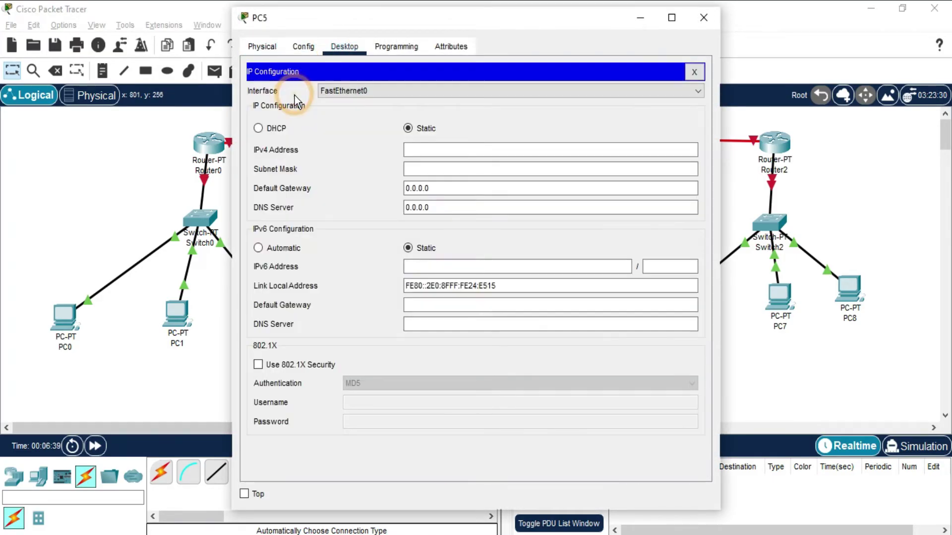
{"action": "left_click", "coordinate": [419, 149]}
{"action": "type", "text": "20.20.20.1"}
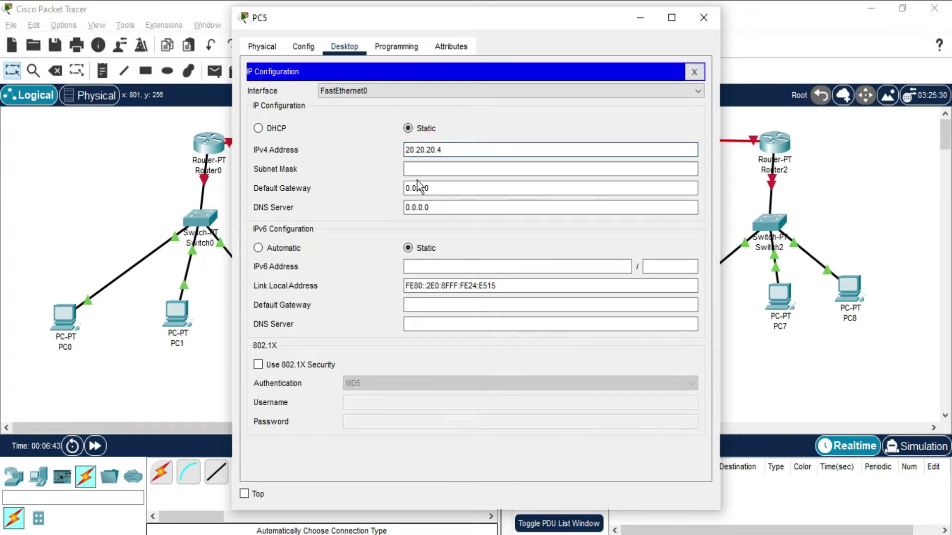
{"action": "left_click", "coordinate": [420, 169]}
Step: Set PC5's default gateway to 20.20.20.1 and close its window
{"action": "left_click", "coordinate": [426, 188]}
{"action": "double_click", "coordinate": [426, 188]}
{"action": "type", "text": "20.20.20.1"}
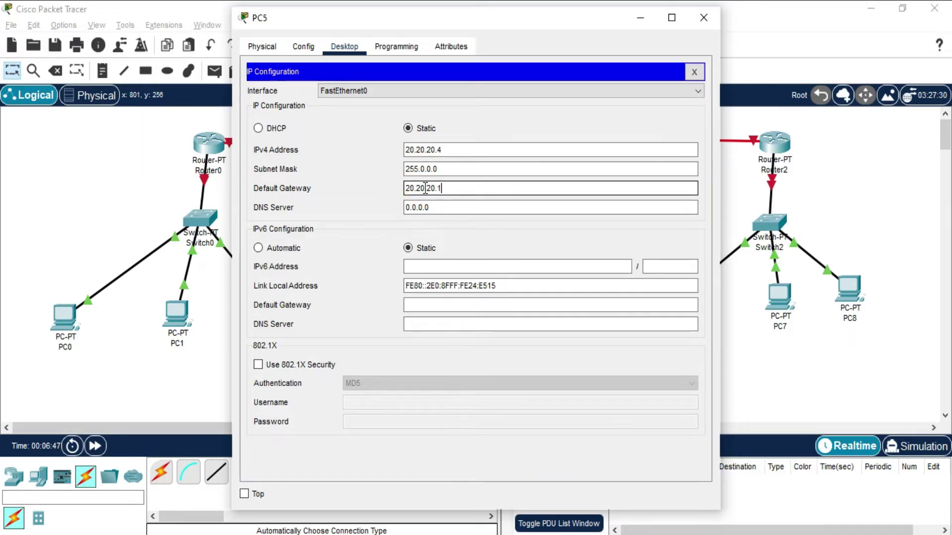
{"action": "left_click", "coordinate": [706, 12]}
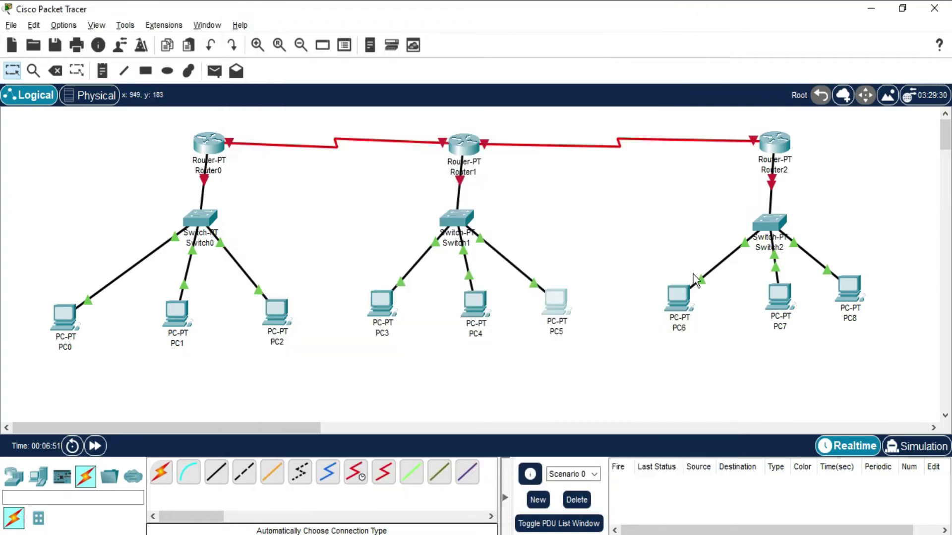
Step: Give PC6 the static IPv4 address 30.30.30.2 with subnet mask 255.0.0.0, copying the address for reuse
{"action": "left_click", "coordinate": [689, 307]}
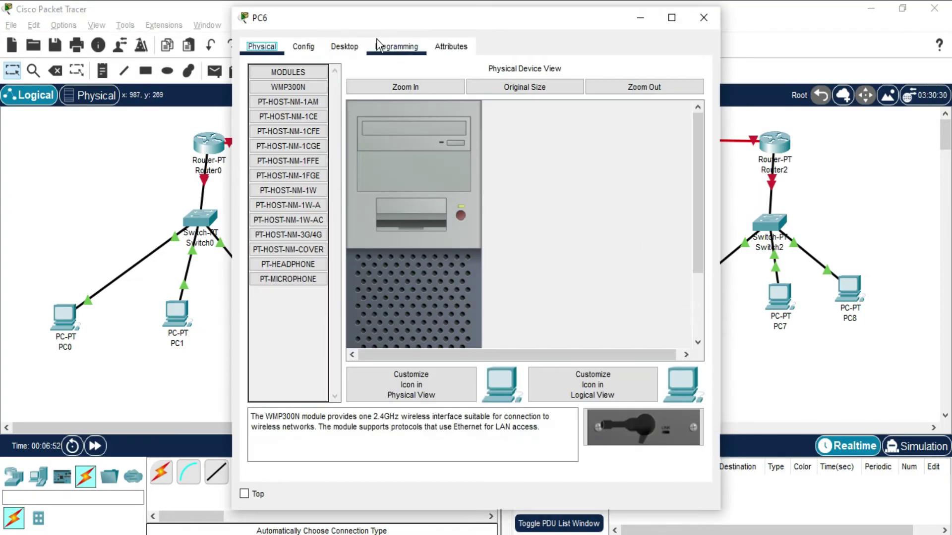
{"action": "left_click", "coordinate": [353, 50]}
{"action": "left_click", "coordinate": [300, 104]}
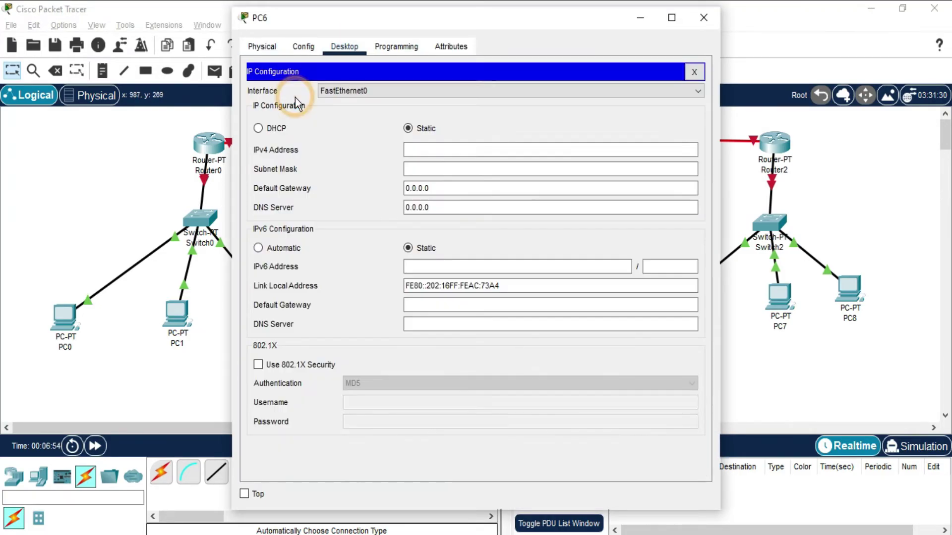
{"action": "left_click", "coordinate": [445, 154]}
{"action": "type", "text": "30"}
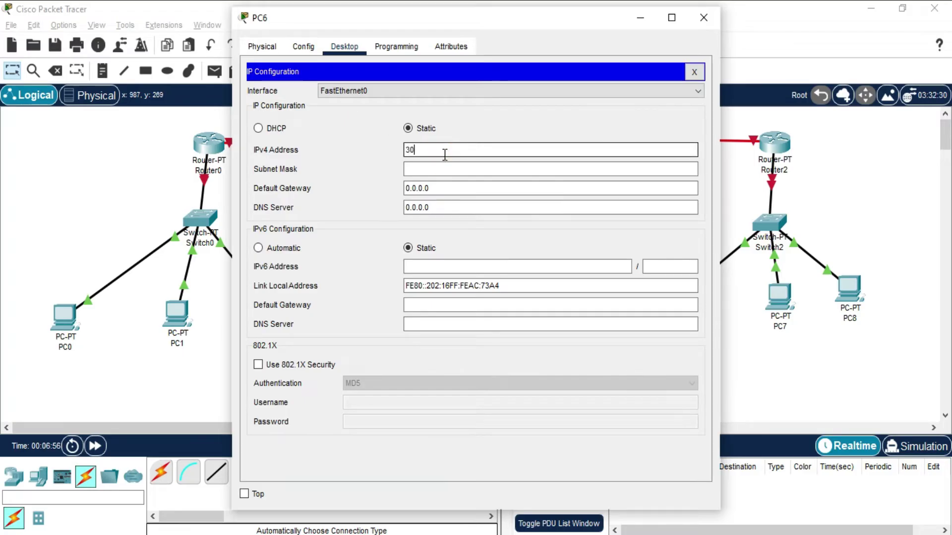
{"action": "type", "text": ".30.30.2"}
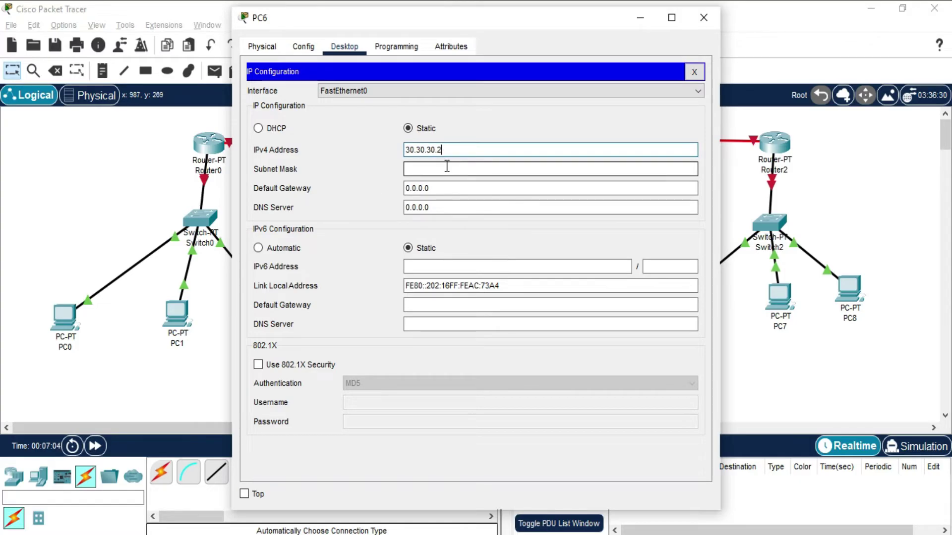
{"action": "left_click_drag", "start_coordinate": [457, 151], "coordinate": [366, 154]}
{"action": "key", "text": "ctrl+c"}
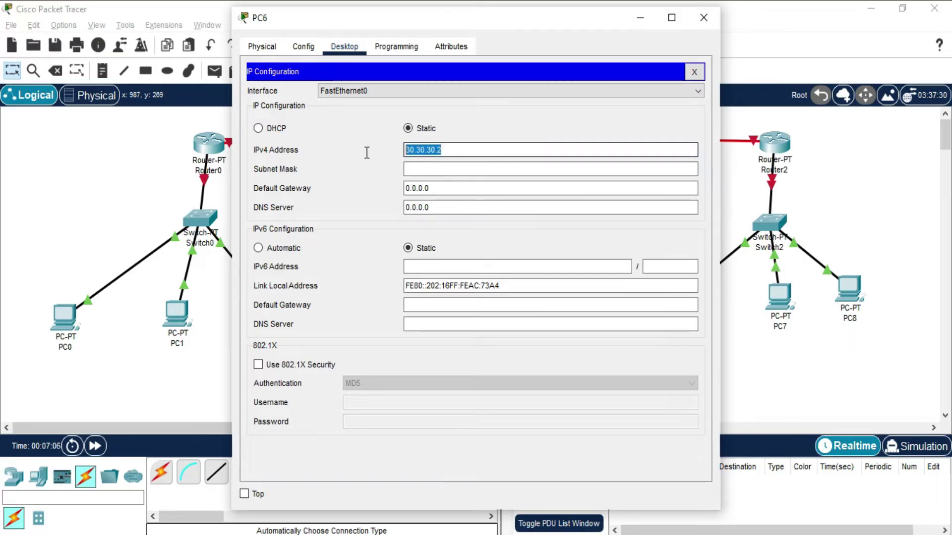
{"action": "left_click", "coordinate": [416, 169]}
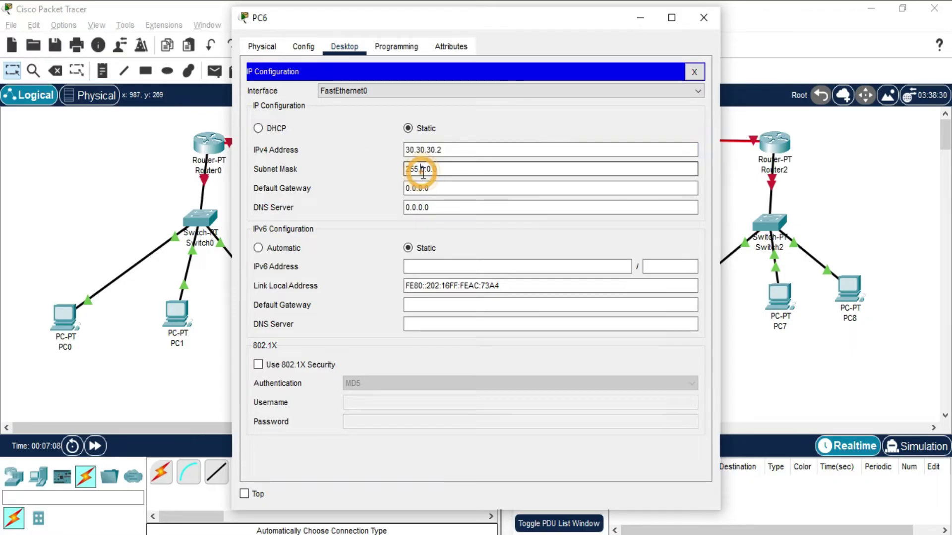
Step: Reuse the copied address to set PC6's default gateway to 30.30.30.1, copy the gateway address, and close the window
{"action": "left_click", "coordinate": [451, 195]}
{"action": "left_click_drag", "start_coordinate": [446, 188], "coordinate": [383, 189]}
{"action": "key", "text": "ctrl+v"}
{"action": "type", "text": "1"}
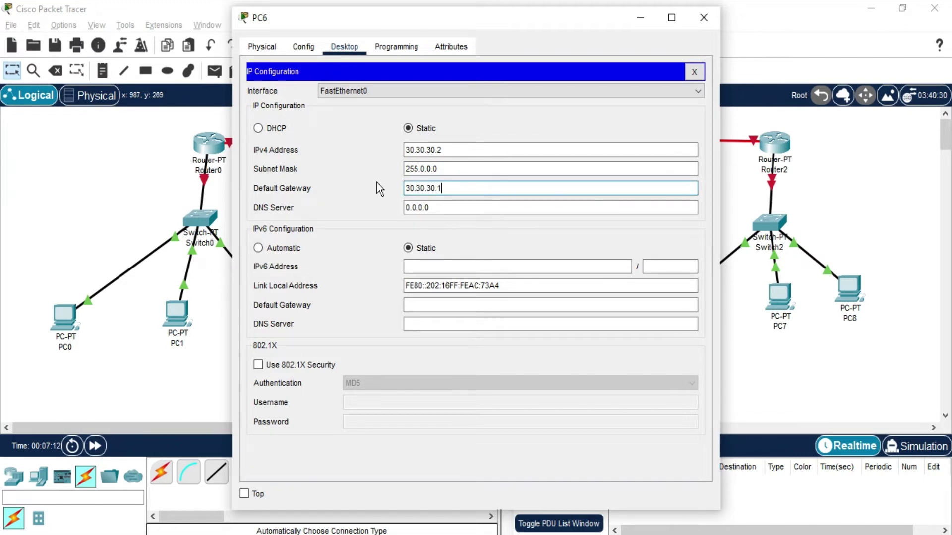
{"action": "left_click_drag", "start_coordinate": [456, 188], "coordinate": [367, 182]}
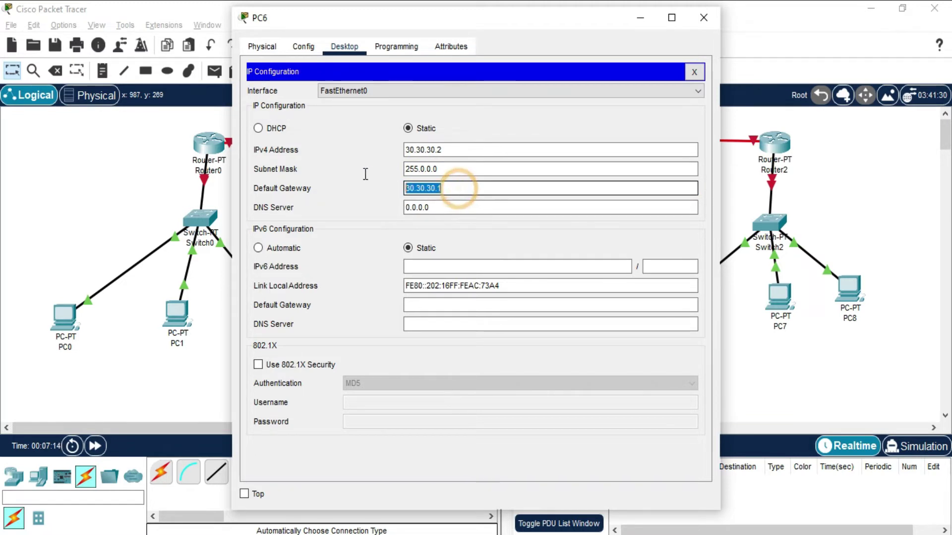
{"action": "left_click", "coordinate": [704, 18]}
Step: Give PC7 the static IPv4 address 30.30.30.3 with subnet mask 255.0.0.0 in its IP configuration
{"action": "left_click", "coordinate": [781, 296]}
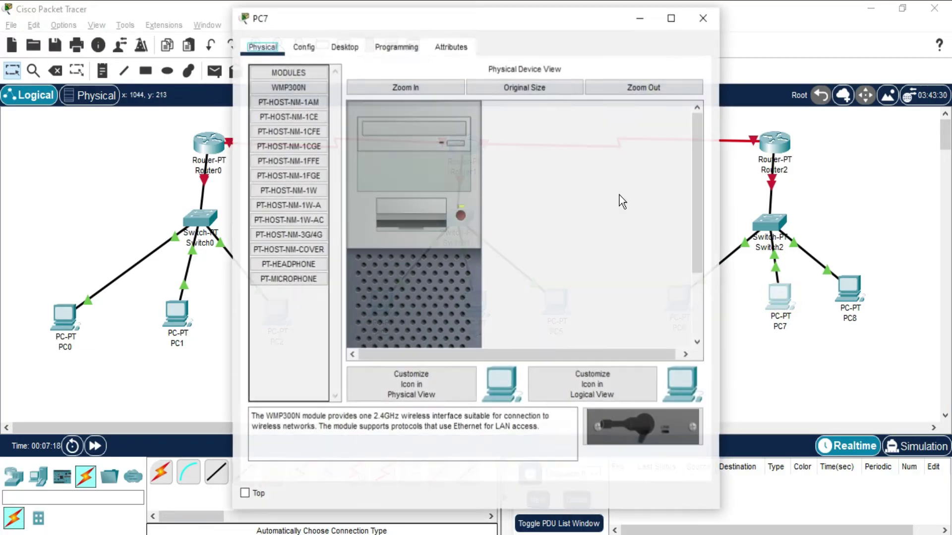
{"action": "left_click", "coordinate": [343, 47]}
{"action": "left_click", "coordinate": [300, 91]}
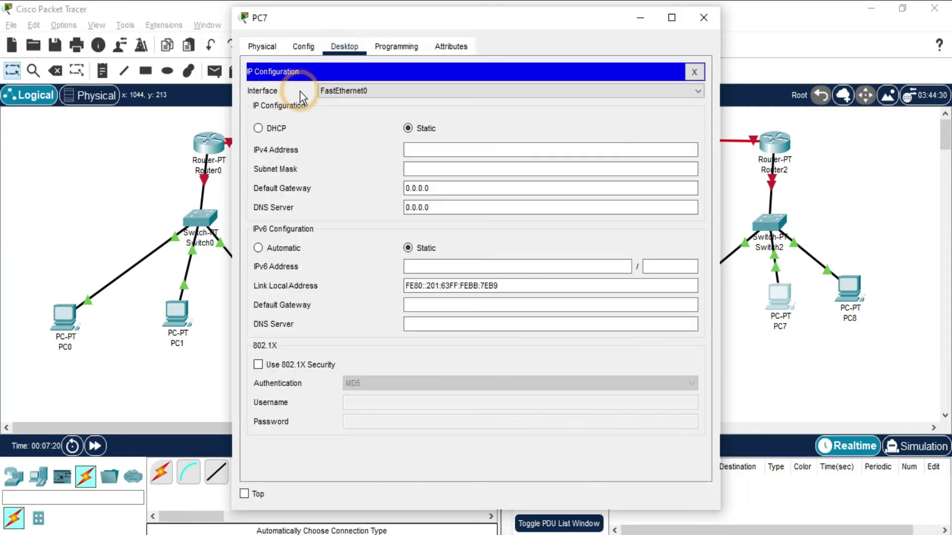
{"action": "left_click", "coordinate": [469, 150]}
{"action": "type", "text": "30.30.30.1"}
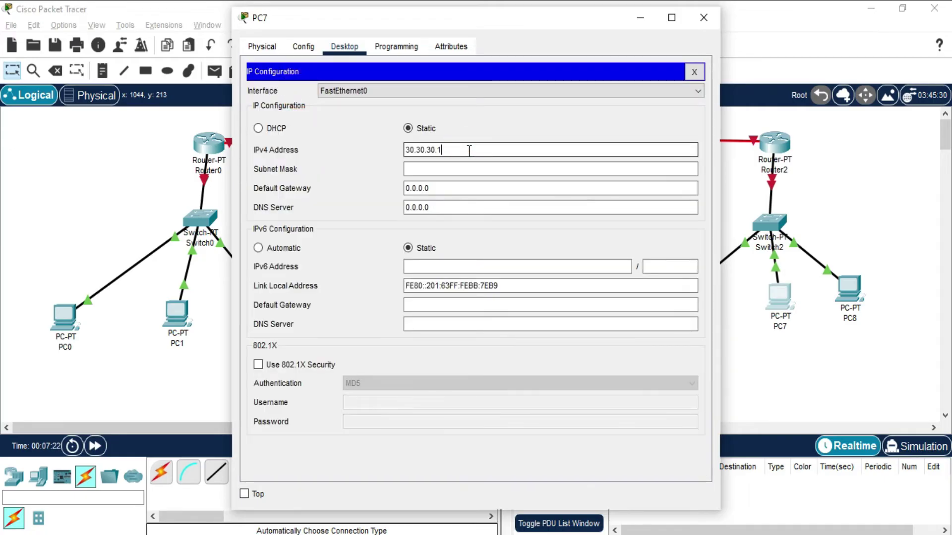
{"action": "left_click", "coordinate": [451, 168]}
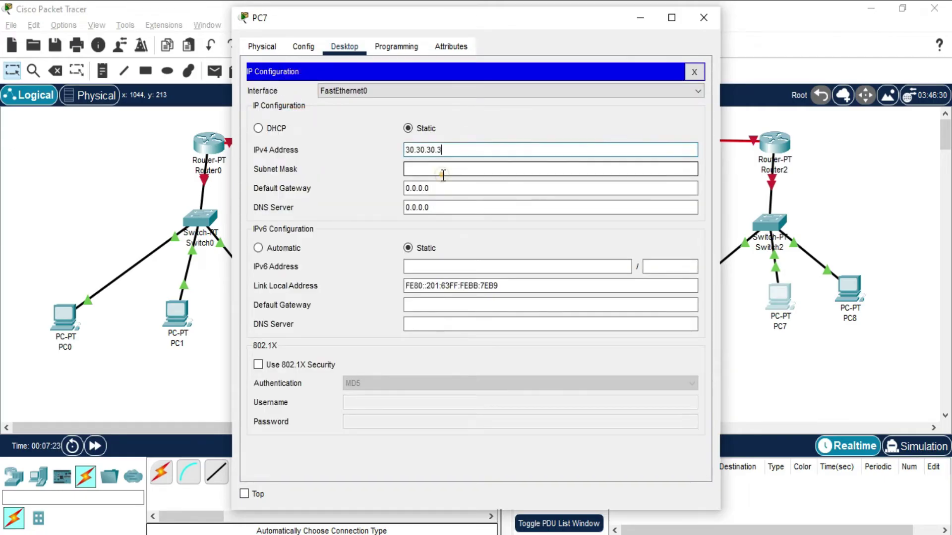
Step: Set PC7's default gateway to 30.30.30.1 and close its window
{"action": "double_click", "coordinate": [439, 189]}
{"action": "key", "text": "ctrl+a"}
{"action": "type", "text": "30.30.30.1"}
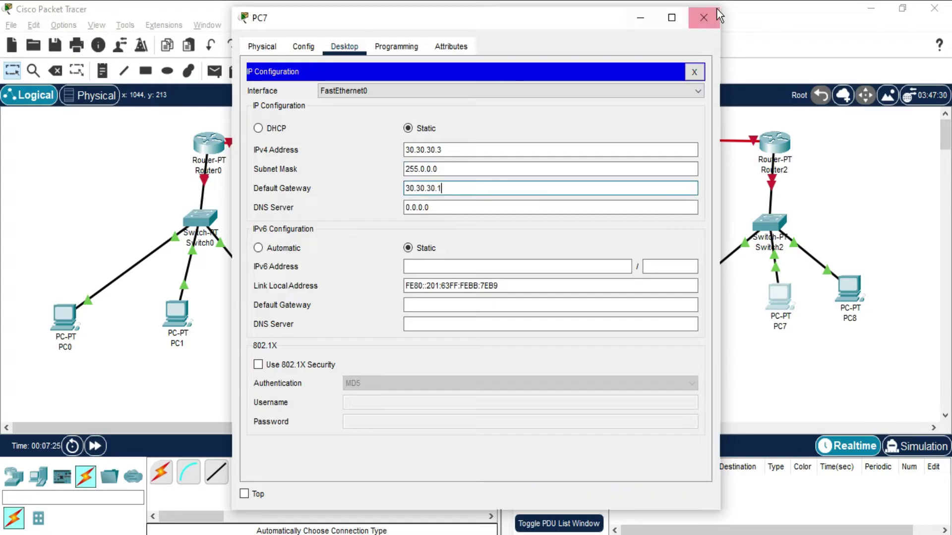
{"action": "left_click", "coordinate": [702, 23]}
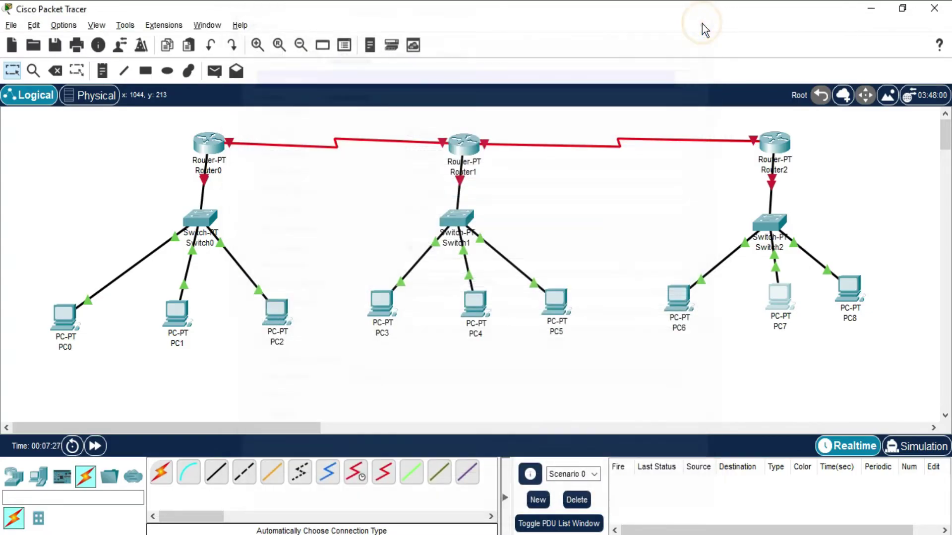
Step: Give PC8 the static IPv4 address 30.30.30.4 with subnet mask 255.0.0.0 in its IP configuration
{"action": "left_click", "coordinate": [850, 290]}
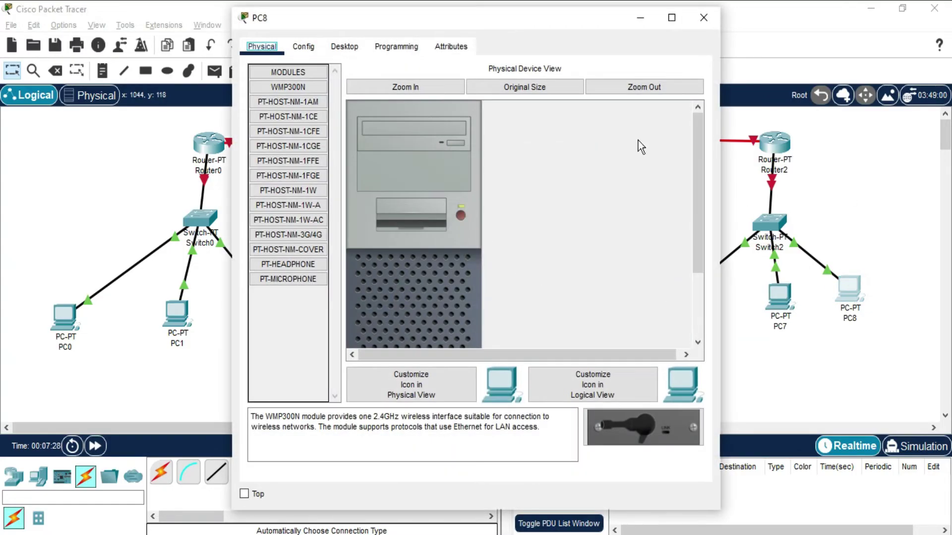
{"action": "left_click", "coordinate": [359, 44]}
{"action": "left_click", "coordinate": [321, 93]}
{"action": "left_click", "coordinate": [461, 151]}
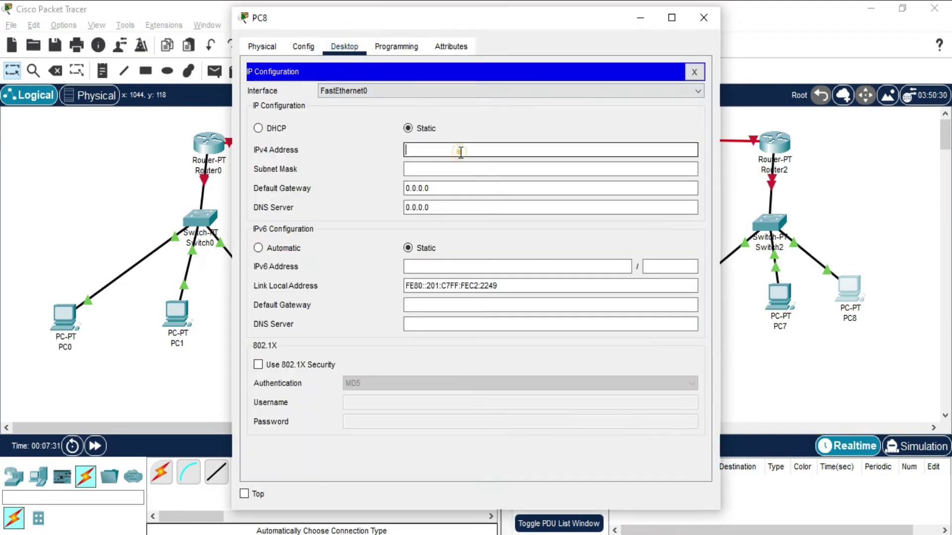
{"action": "type", "text": "30.30.30.1"}
{"action": "key", "text": "Tab"}
Step: Set PC8's default gateway to 30.30.30.1 and close its window
{"action": "left_click", "coordinate": [436, 189]}
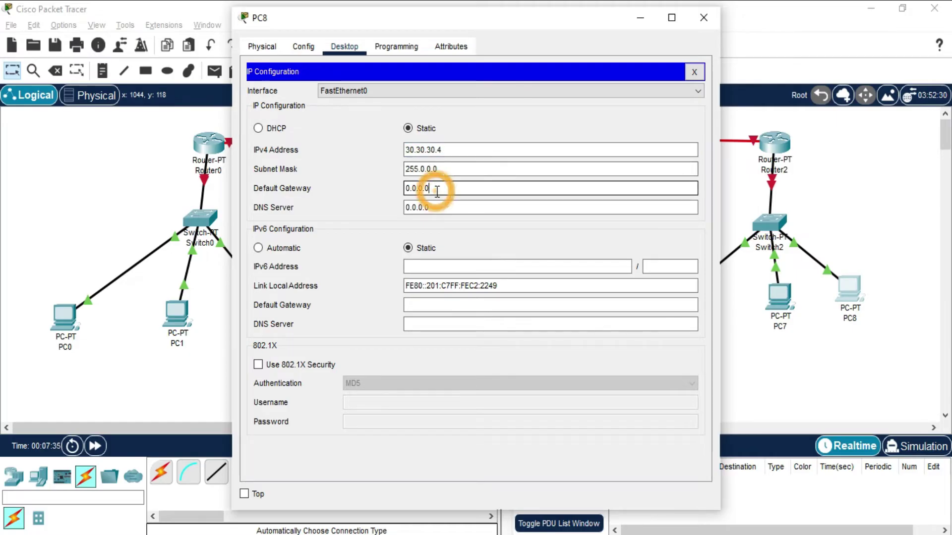
{"action": "double_click", "coordinate": [437, 191]}
{"action": "type", "text": "30.30.30.1"}
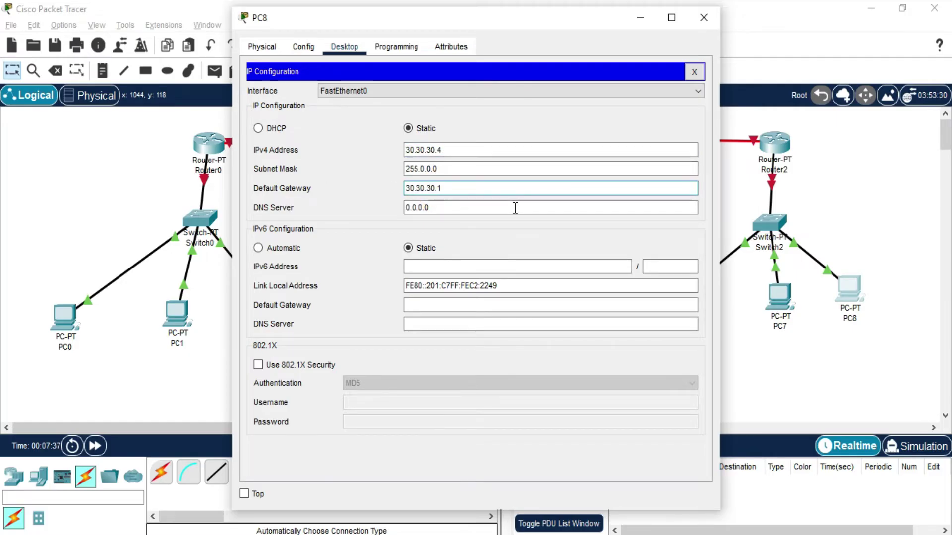
{"action": "left_click", "coordinate": [695, 19]}
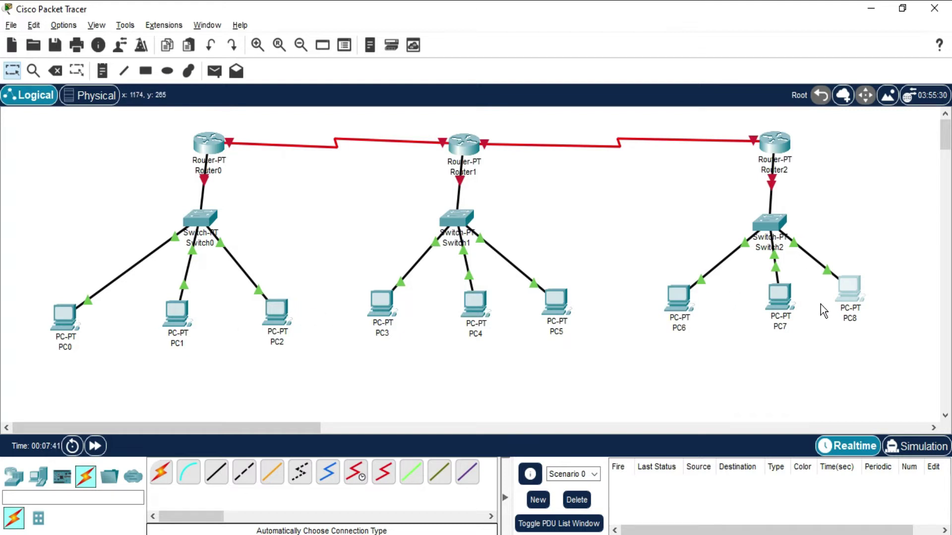
Step: Open Router0's configuration and switch on the port of its FastEthernet0/0 interface
{"action": "mouse_move", "coordinate": [837, 313]}
{"action": "mouse_move", "coordinate": [208, 225]}
{"action": "mouse_move", "coordinate": [476, 155]}
{"action": "left_click", "coordinate": [208, 155]}
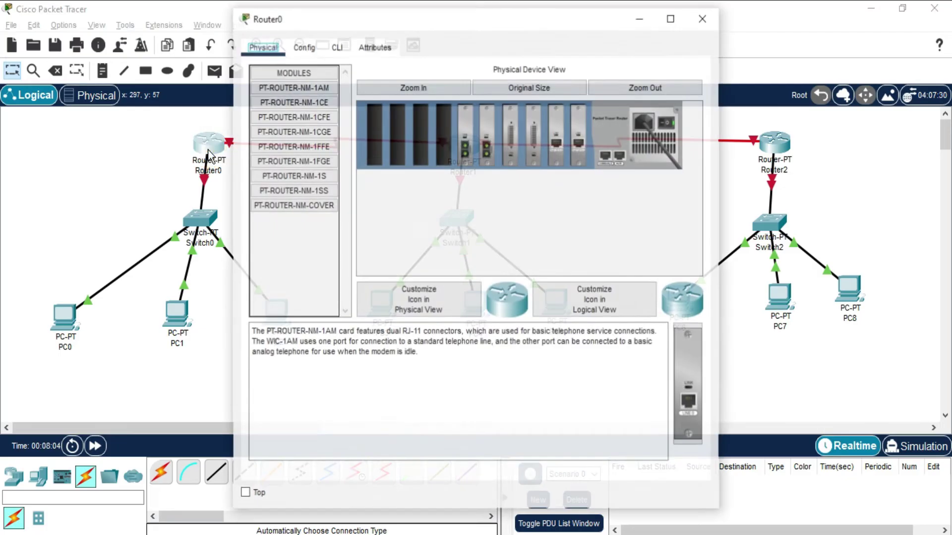
{"action": "double_click", "coordinate": [346, 19]}
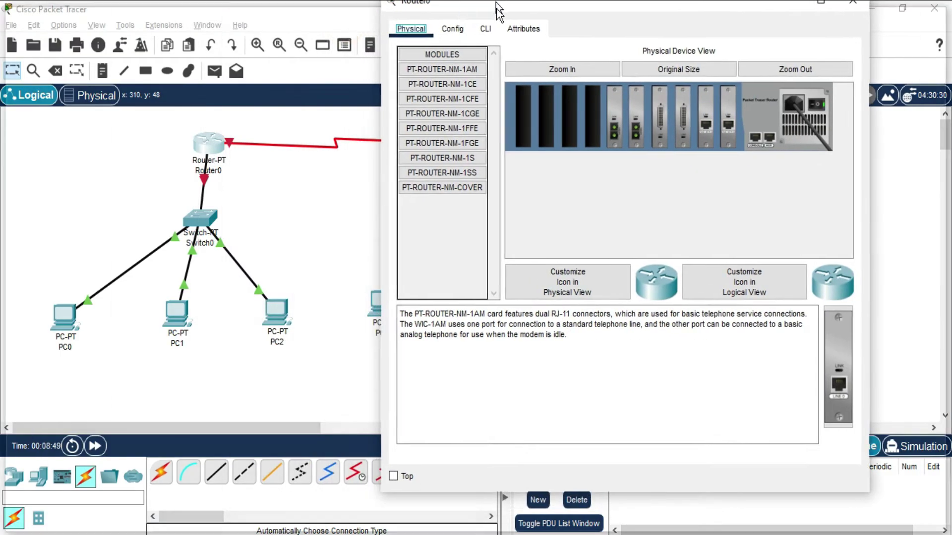
{"action": "left_click", "coordinate": [902, 9]}
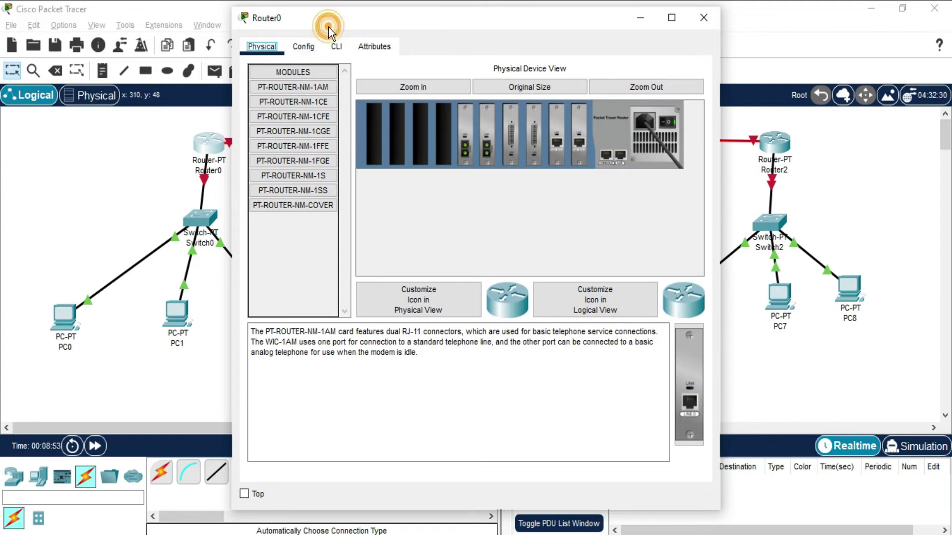
{"action": "left_click_drag", "start_coordinate": [328, 28], "coordinate": [373, 55]}
{"action": "left_click", "coordinate": [348, 79]}
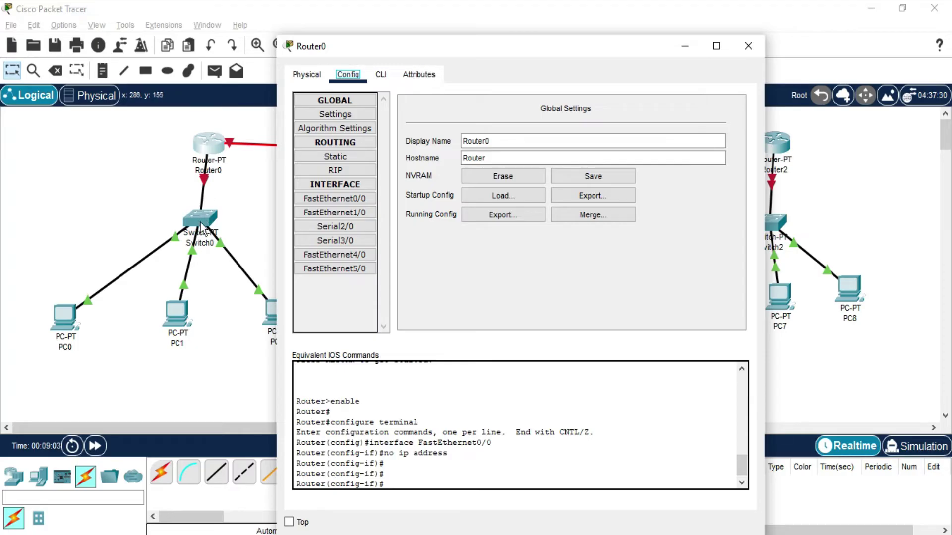
{"action": "left_click", "coordinate": [336, 201]}
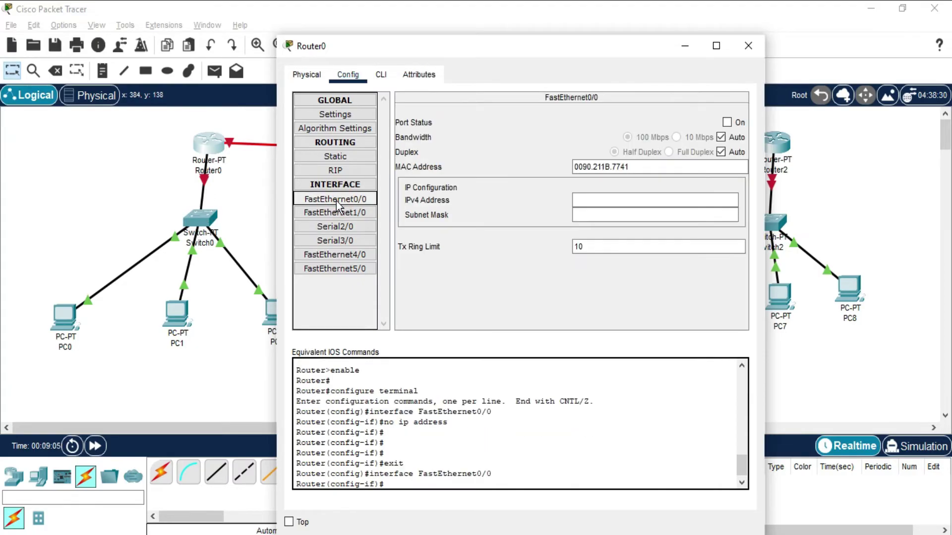
{"action": "left_click", "coordinate": [728, 123]}
Step: Assign IPv4 address 10.10.10.1 with subnet mask 255.0.0.0 to Router0's FastEthernet0/0 interface
{"action": "left_click", "coordinate": [596, 199]}
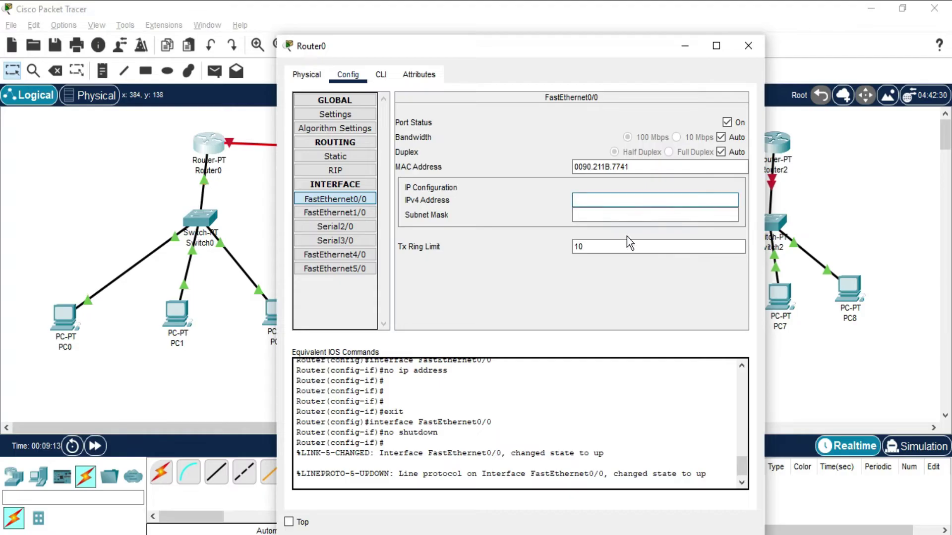
{"action": "type", "text": "10.10.10.1"}
{"action": "left_click", "coordinate": [620, 216]}
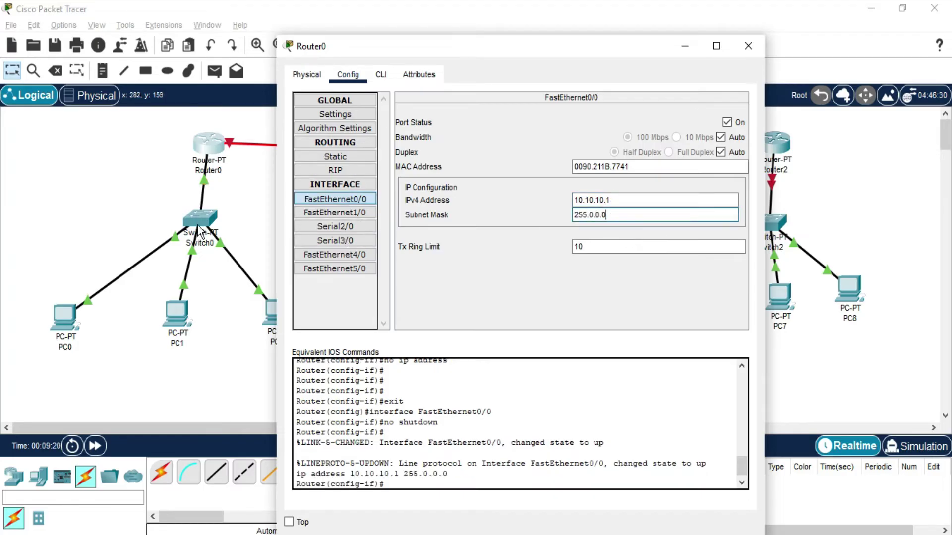
Step: Switch on the port of Router0's Serial2/0 interface
{"action": "left_click", "coordinate": [340, 228]}
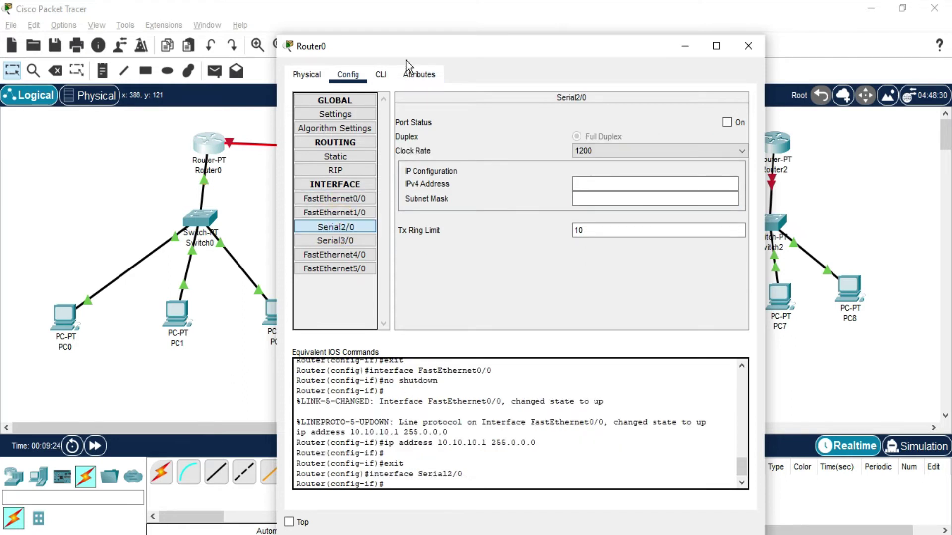
{"action": "left_click_drag", "start_coordinate": [406, 52], "coordinate": [439, 182]}
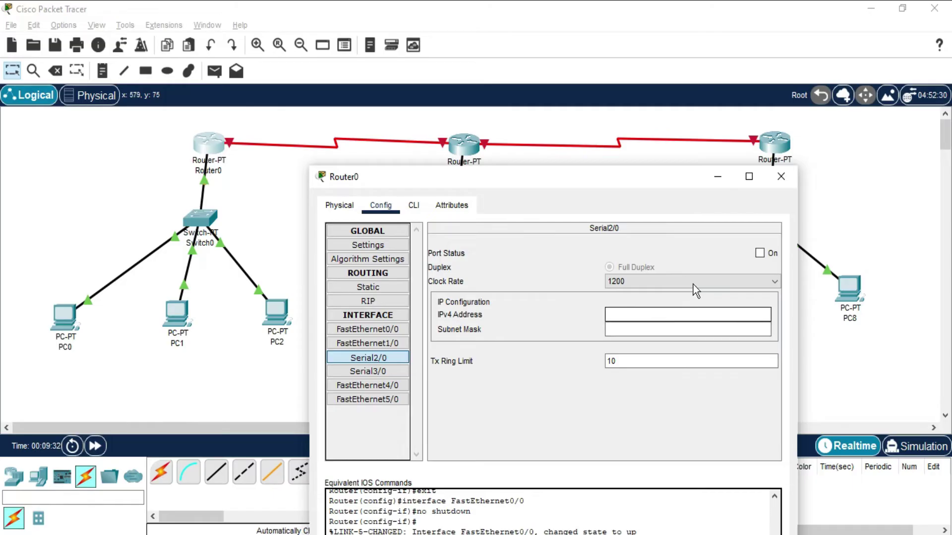
{"action": "left_click", "coordinate": [760, 253]}
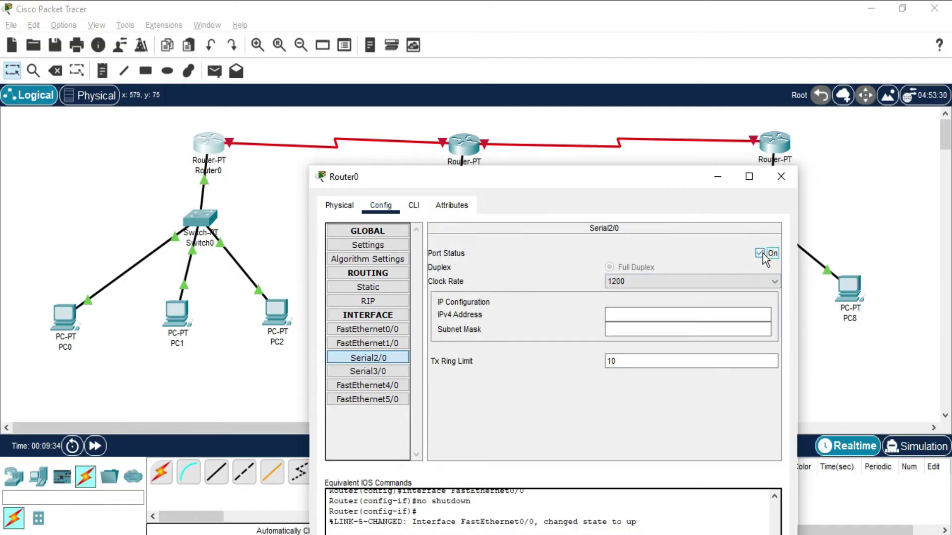
{"action": "left_click", "coordinate": [629, 316]}
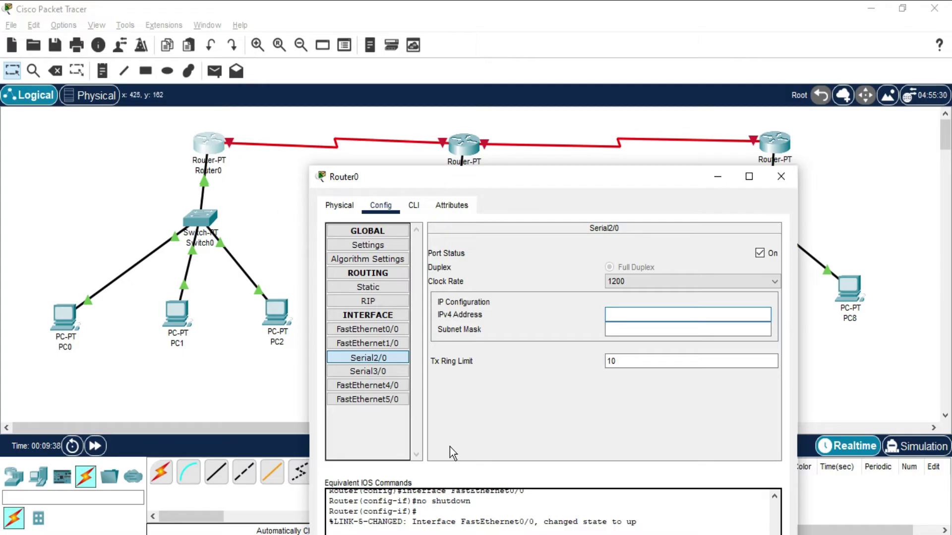
Step: Switch to CN Practical No-5.docx in WPS Office and check the planned IP addresses of Router 0's two interfaces
{"action": "key", "text": "alt+Tab"}
{"action": "key", "text": "Tab"}
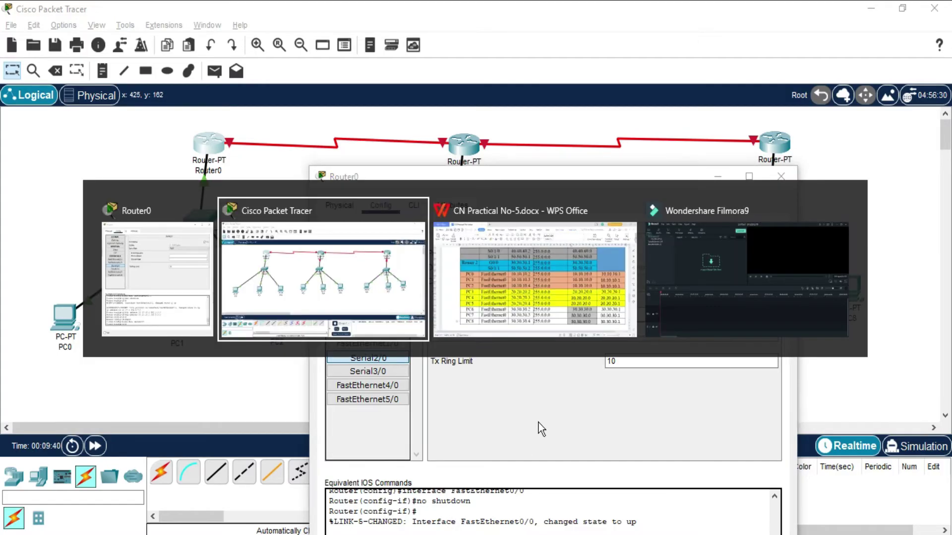
{"action": "scroll", "coordinate": [408, 371], "scroll_direction": "up", "scroll_amount": 6}
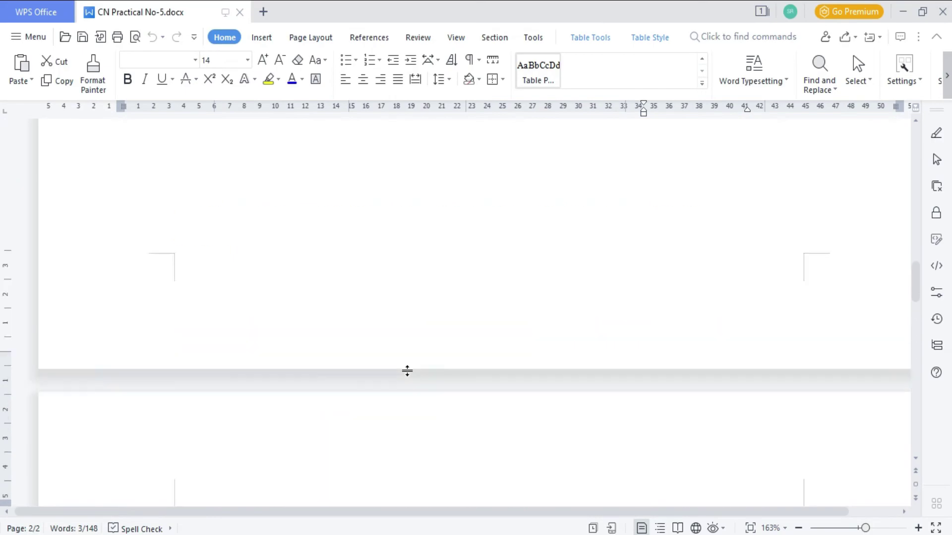
{"action": "scroll", "coordinate": [407, 371], "scroll_direction": "down", "scroll_amount": 2}
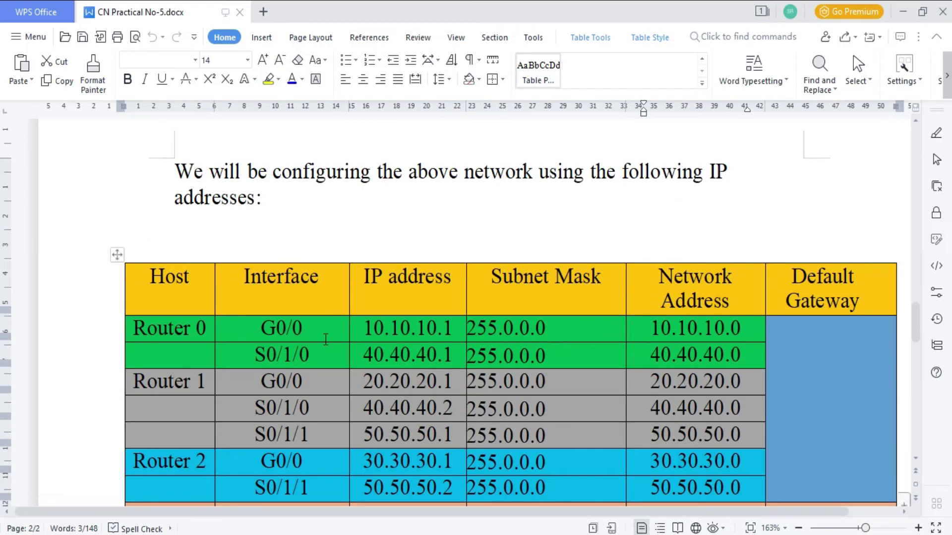
{"action": "left_click", "coordinate": [266, 330]}
{"action": "left_click_drag", "start_coordinate": [267, 330], "coordinate": [319, 329]}
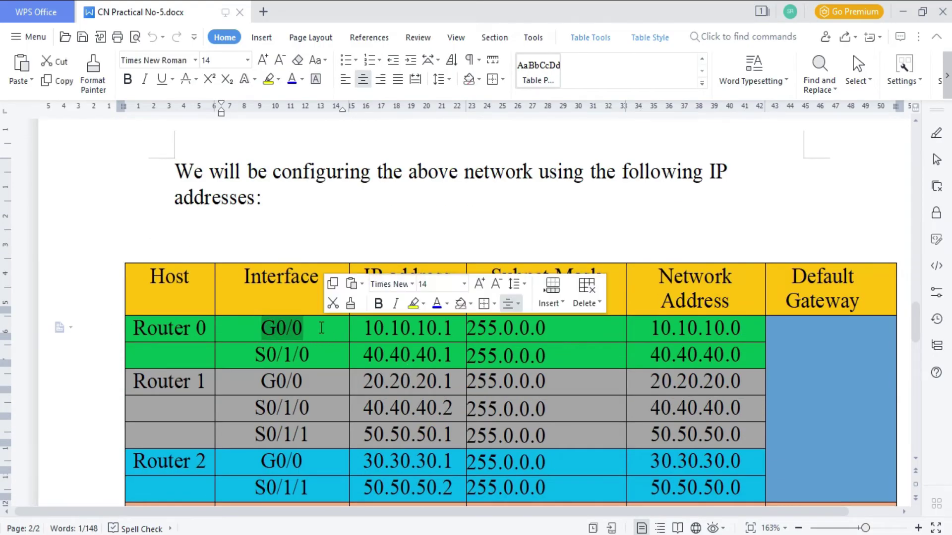
{"action": "left_click", "coordinate": [429, 329]}
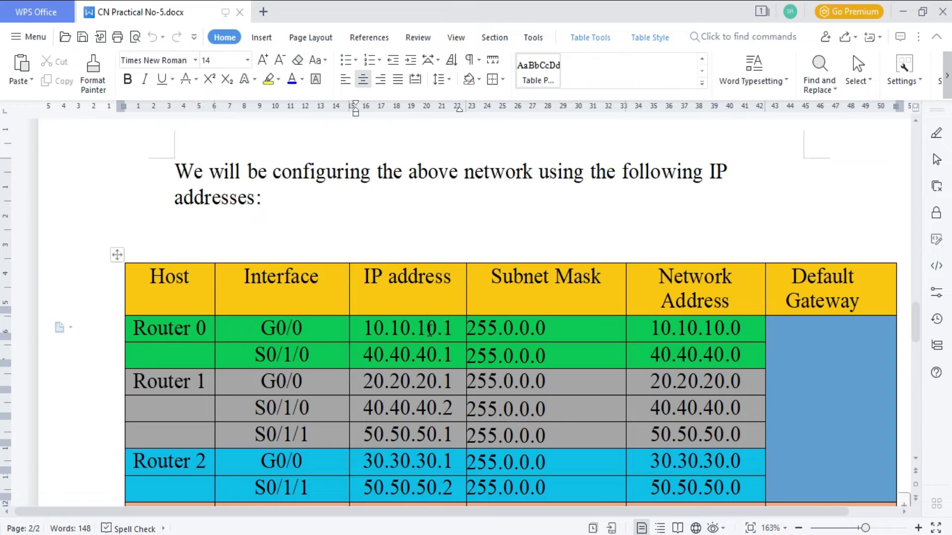
{"action": "left_click", "coordinate": [349, 331]}
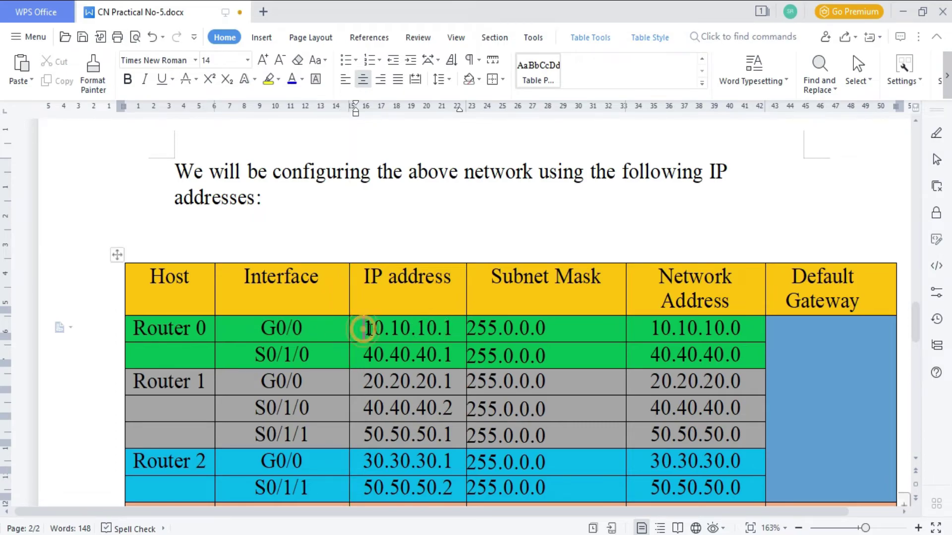
{"action": "left_click_drag", "start_coordinate": [364, 329], "coordinate": [437, 329]}
{"action": "left_click_drag", "start_coordinate": [363, 356], "coordinate": [453, 357]}
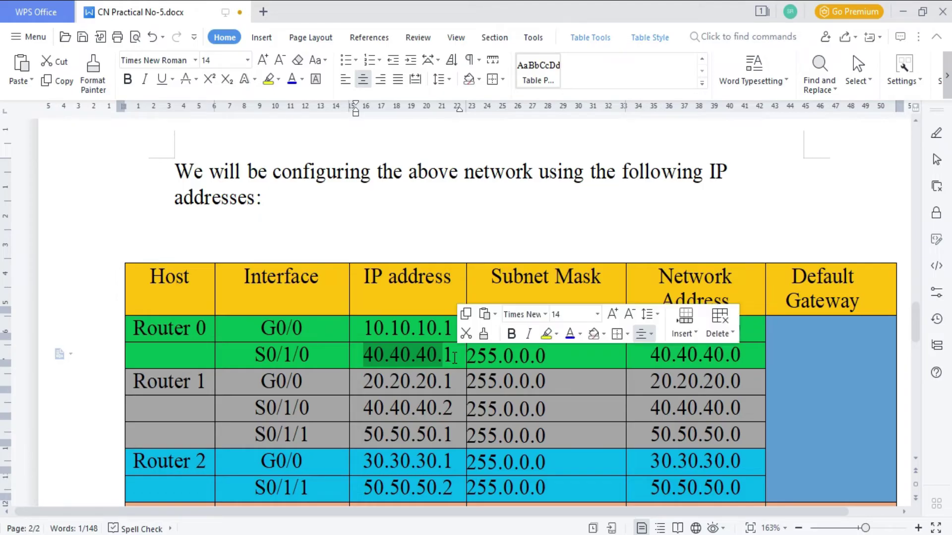
{"action": "key", "text": "alt"}
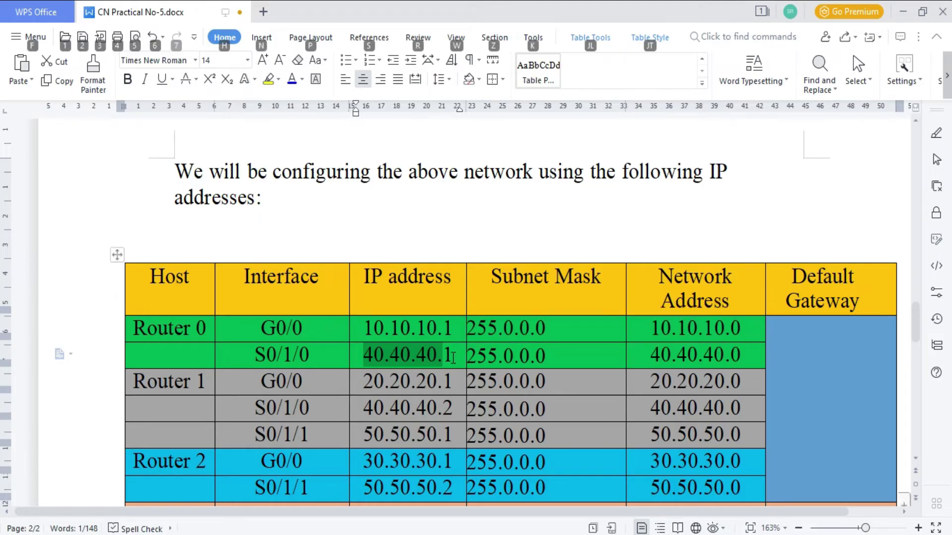
Step: Return to Packet Tracer, assign 40.40.40.1 with subnet mask 255.0.0.0 to Router0's Serial2/0 interface, and close the router's window
{"action": "key", "text": "alt+Tab"}
{"action": "left_click", "coordinate": [624, 314]}
{"action": "type", "text": "40.40.40."}
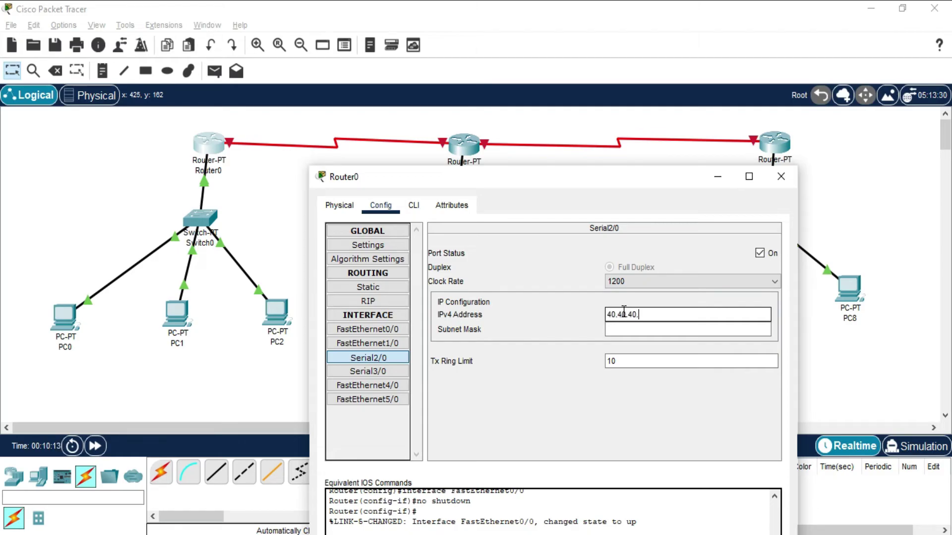
{"action": "type", "text": "1"}
{"action": "left_click", "coordinate": [657, 327]}
{"action": "left_click_drag", "start_coordinate": [650, 315], "coordinate": [605, 314]}
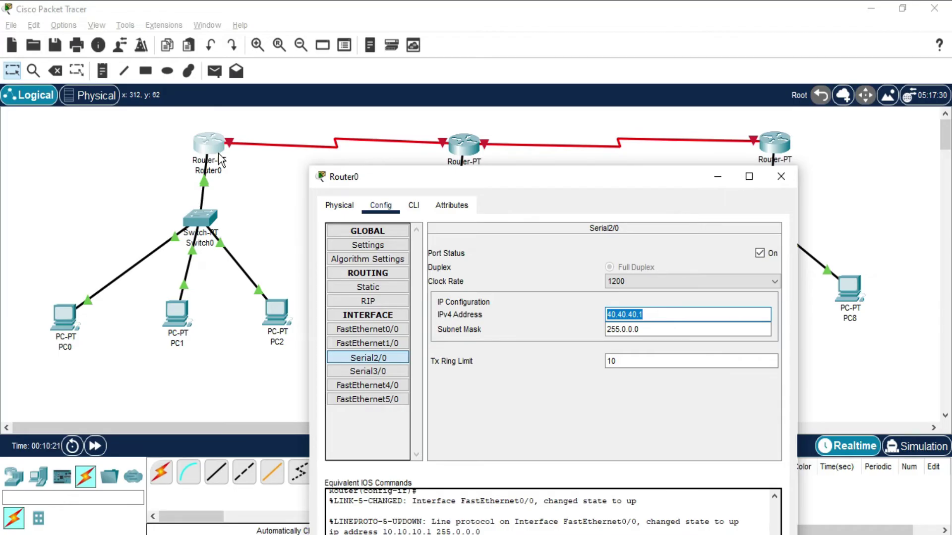
{"action": "left_click", "coordinate": [786, 175]}
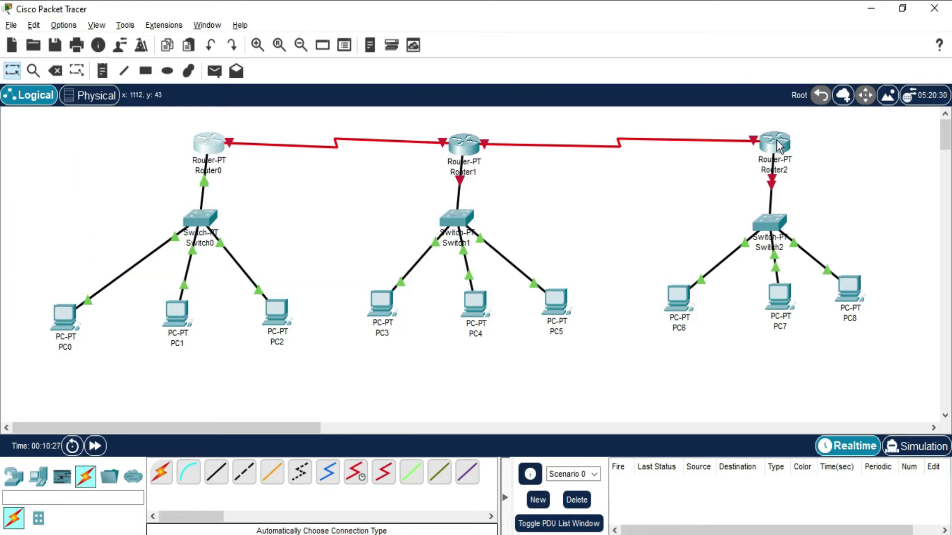
Step: Open Router1's configuration and switch on the port of its FastEthernet0/0 interface
{"action": "mouse_move", "coordinate": [779, 146]}
{"action": "mouse_move", "coordinate": [209, 149]}
{"action": "mouse_move", "coordinate": [465, 159]}
{"action": "left_click", "coordinate": [466, 152]}
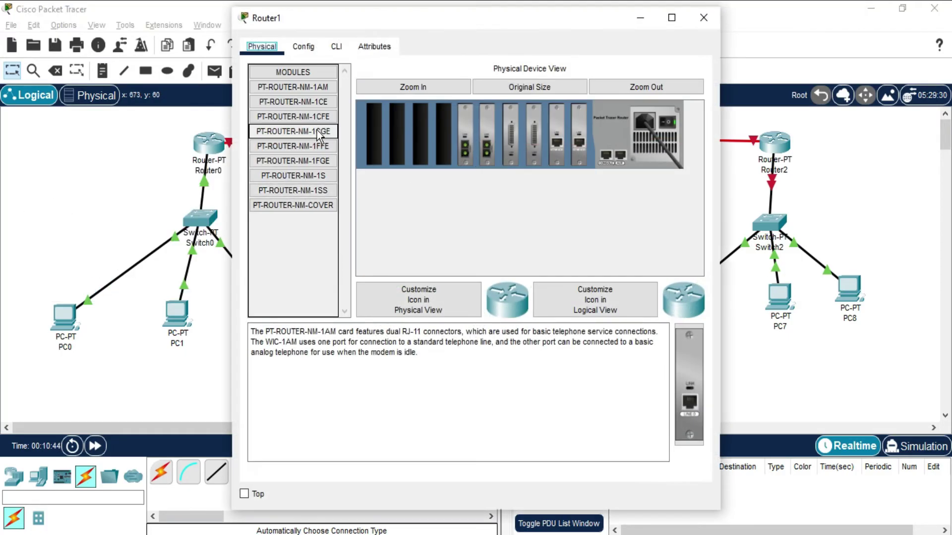
{"action": "left_click", "coordinate": [304, 47]}
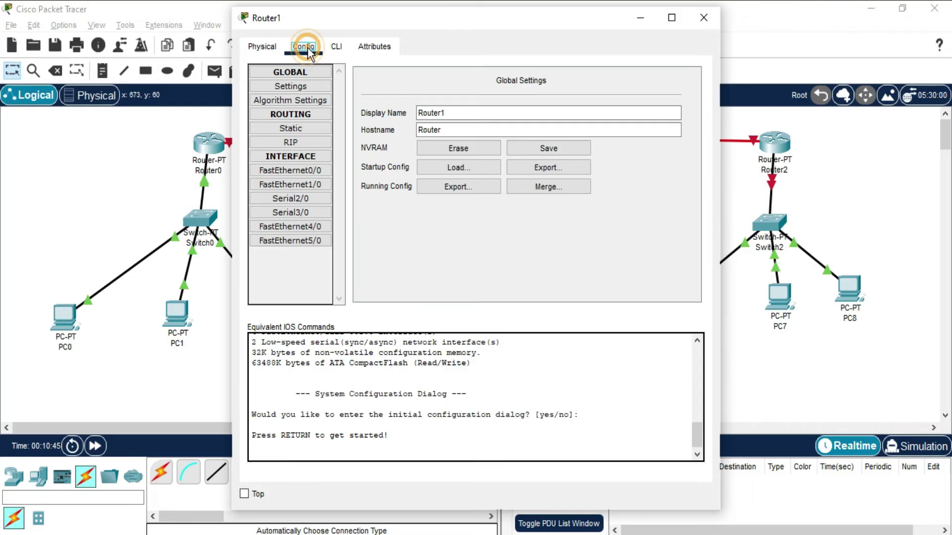
{"action": "left_click", "coordinate": [297, 174]}
{"action": "left_click", "coordinate": [694, 96]}
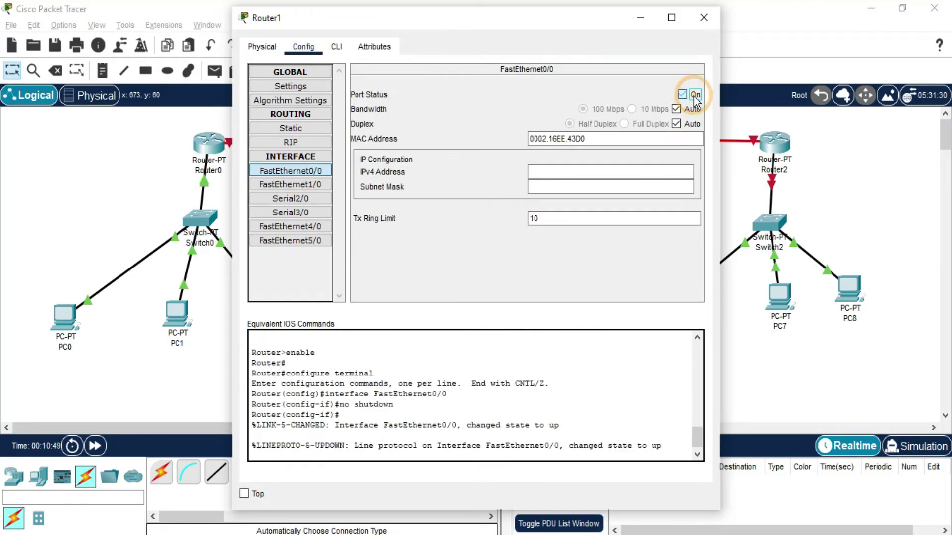
Step: Assign IPv4 address 20.20.20.1 with subnet mask 255.0.0.0 to Router1's FastEthernet0/0 interface
{"action": "left_click", "coordinate": [579, 173]}
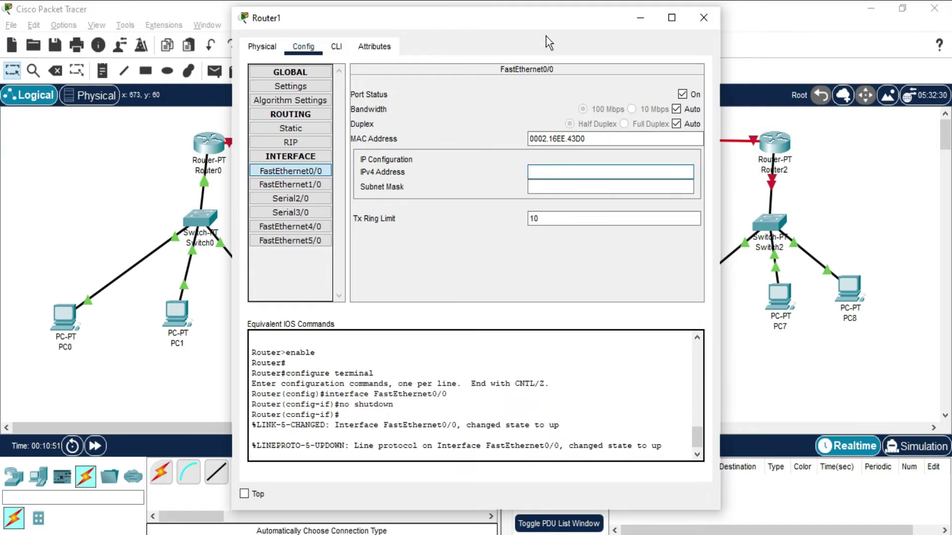
{"action": "left_click_drag", "start_coordinate": [545, 26], "coordinate": [698, 116]}
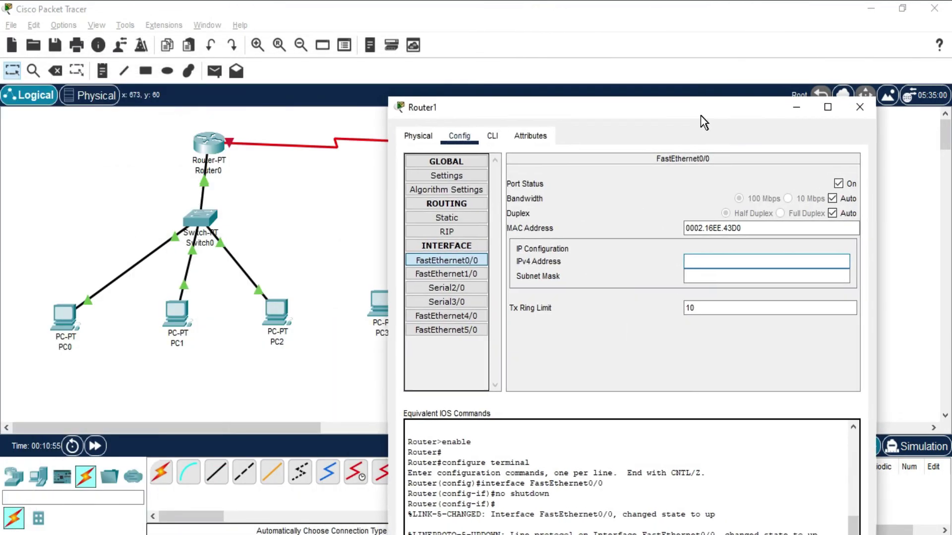
{"action": "left_click", "coordinate": [696, 263]}
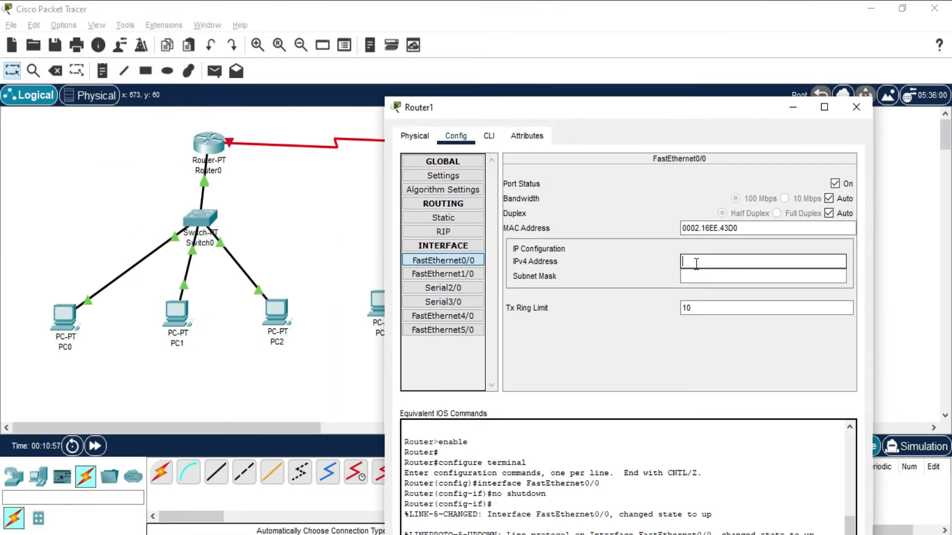
{"action": "type", "text": "20.20.20.1"}
{"action": "left_click", "coordinate": [697, 276]}
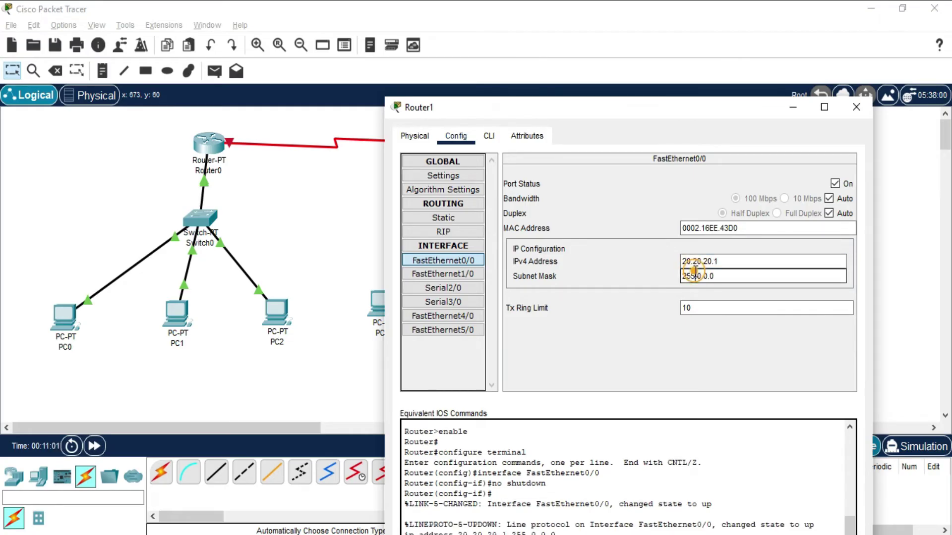
Step: Assign IPv4 address 40.40.40.2 with subnet mask 255.0.0.0 to Router1's Serial2/0 interface and switch on its port
{"action": "left_click", "coordinate": [456, 289]}
{"action": "left_click", "coordinate": [516, 109]}
{"action": "left_click_drag", "start_coordinate": [517, 108], "coordinate": [442, 204]}
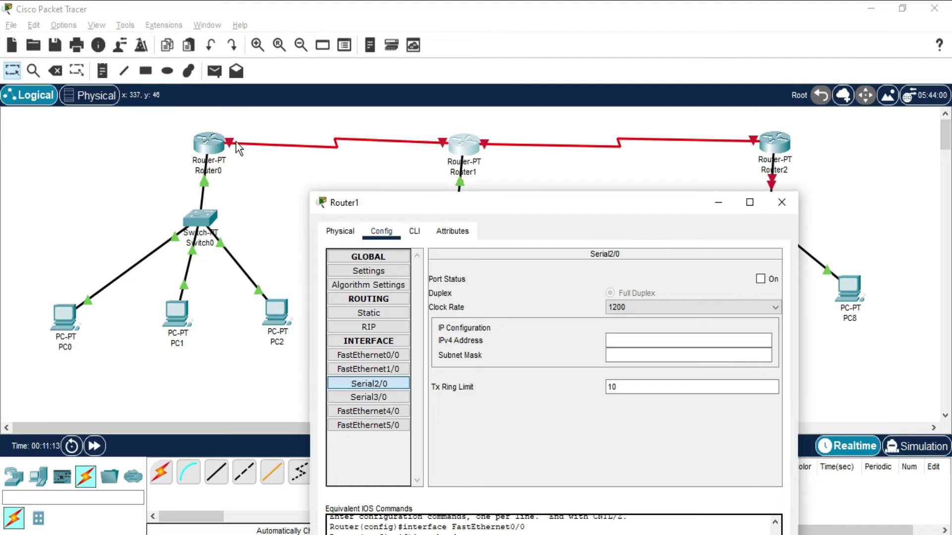
{"action": "left_click", "coordinate": [636, 341]}
{"action": "type", "text": "40.40.40"}
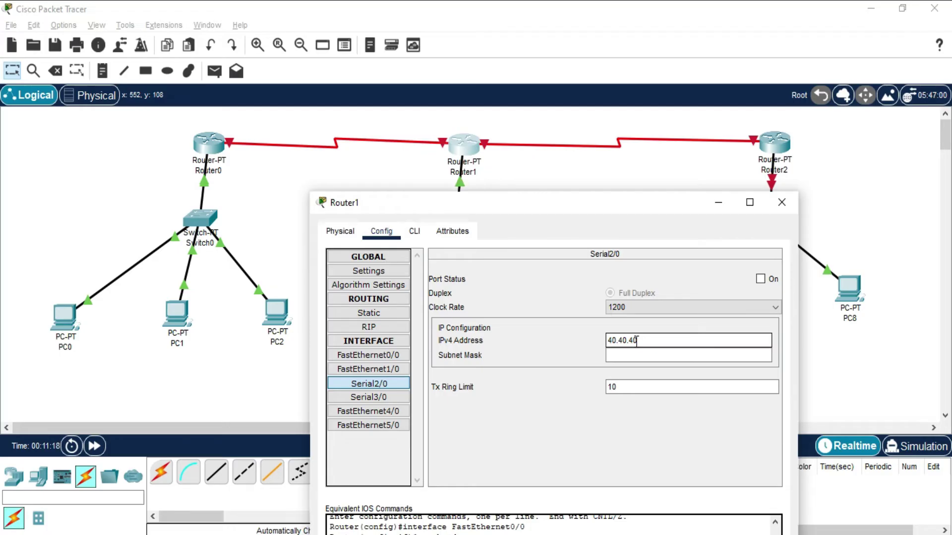
{"action": "type", "text": ".2"}
{"action": "left_click", "coordinate": [634, 355]}
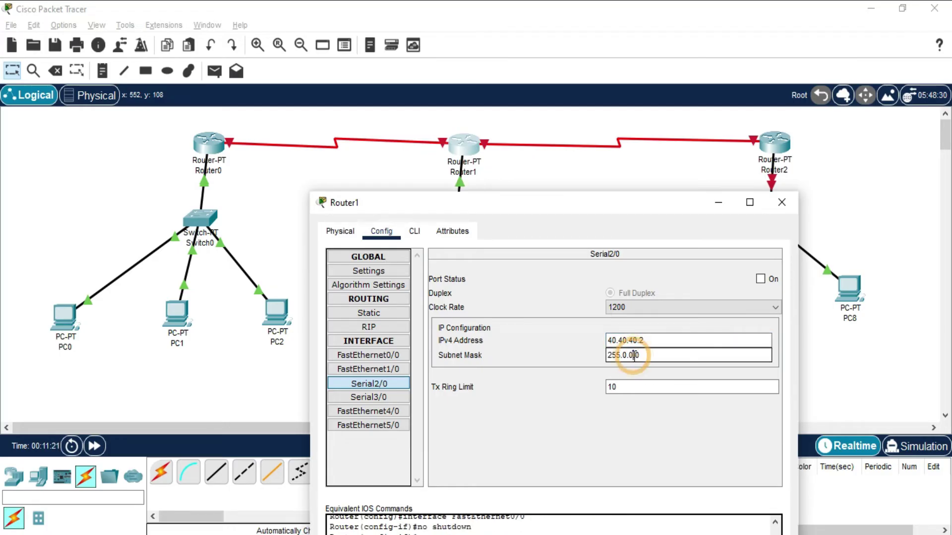
{"action": "left_click", "coordinate": [766, 279]}
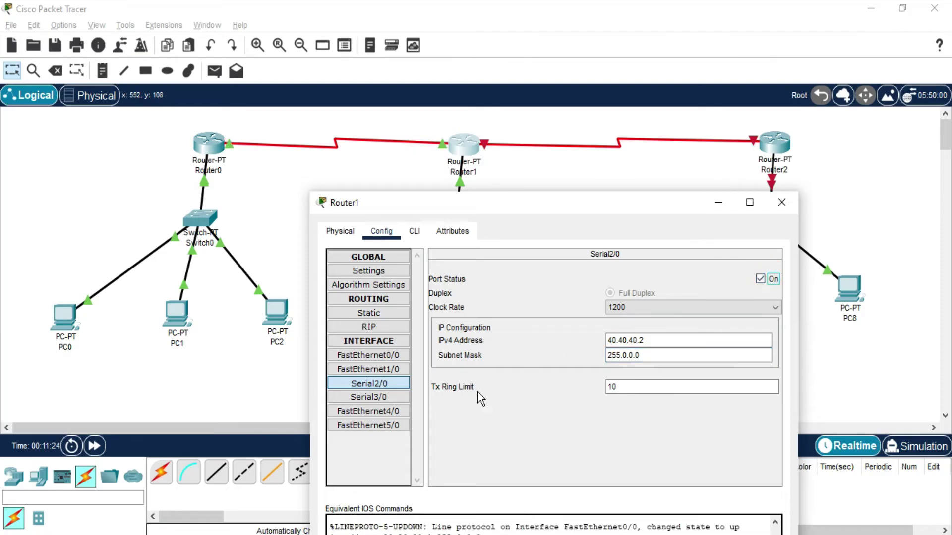
Step: Assign 50.50.50.1 with subnet mask 255.0.0.0 to Router1's Serial3/0 interface, switch its port on, and close the router's window
{"action": "left_click", "coordinate": [397, 401]}
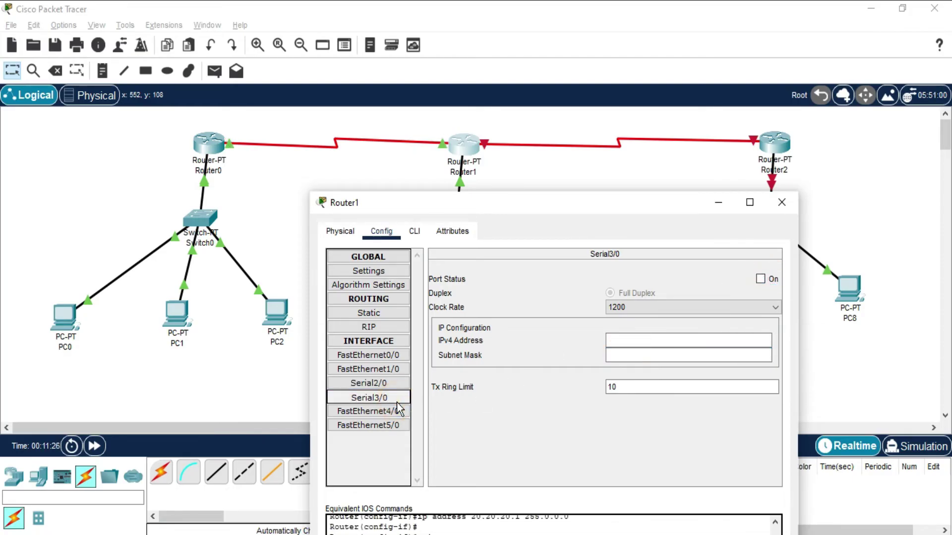
{"action": "left_click_drag", "start_coordinate": [490, 210], "coordinate": [428, 92]}
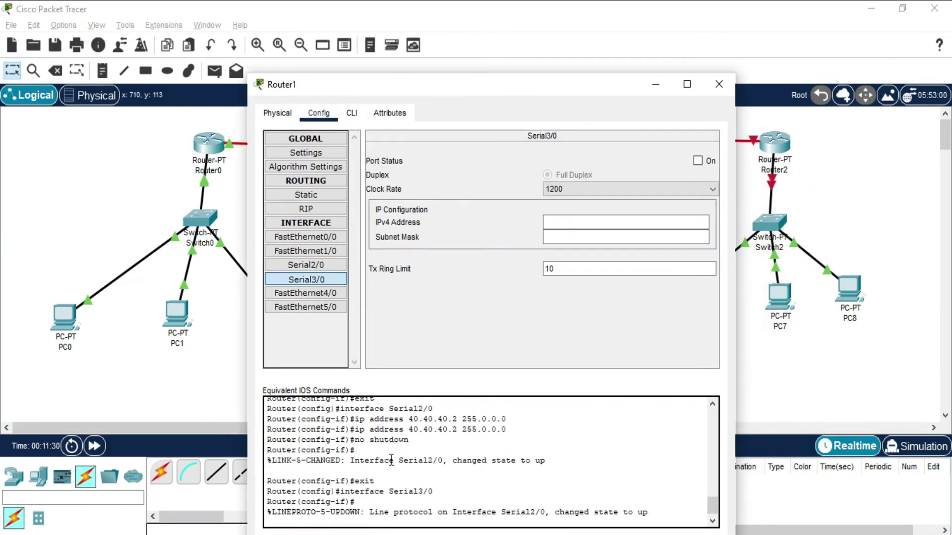
{"action": "left_click", "coordinate": [352, 114]}
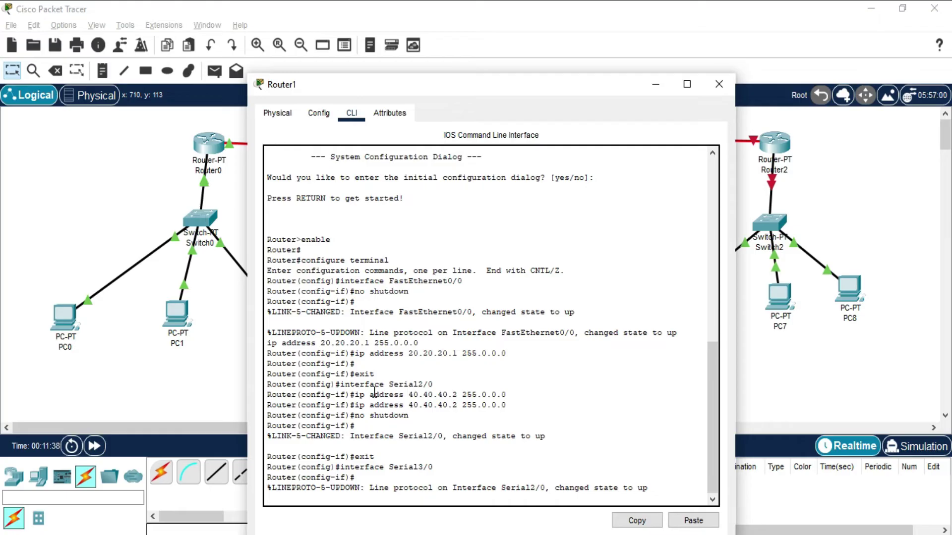
{"action": "left_click", "coordinate": [320, 120]}
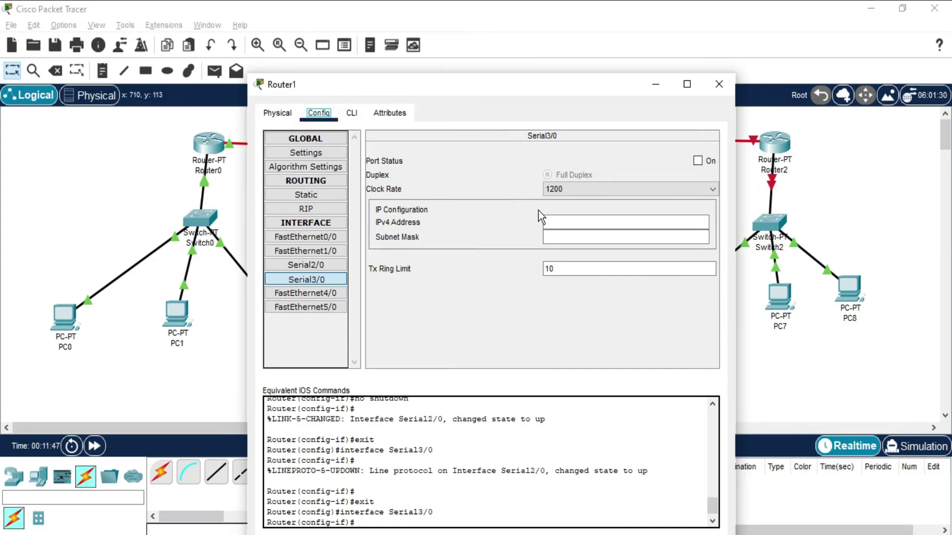
{"action": "left_click_drag", "start_coordinate": [542, 84], "coordinate": [266, 170]}
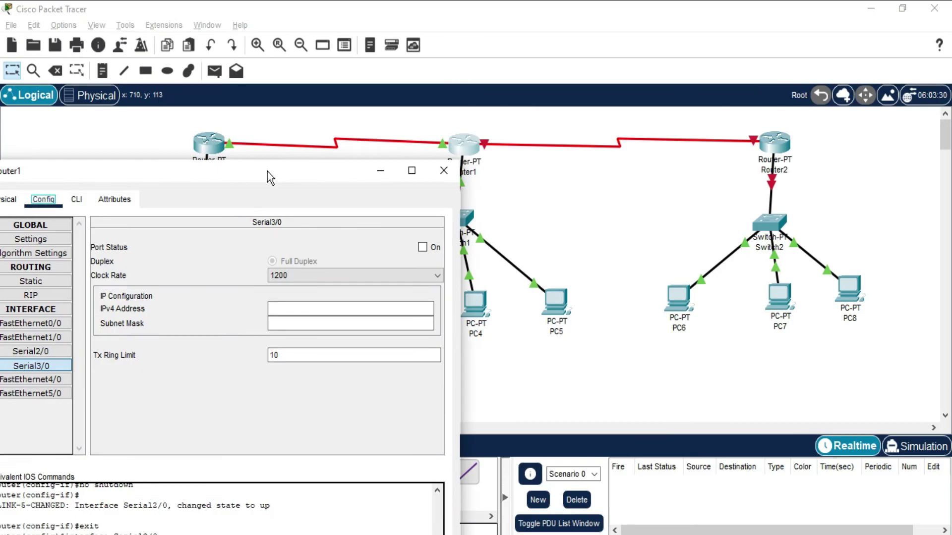
{"action": "left_click", "coordinate": [298, 308]}
{"action": "type", "text": "50.50.50.1"}
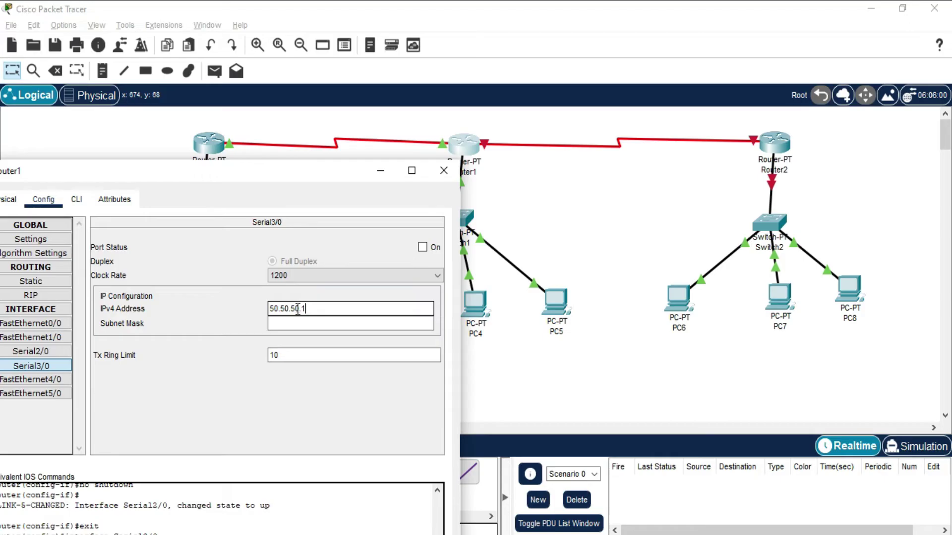
{"action": "left_click", "coordinate": [288, 324]}
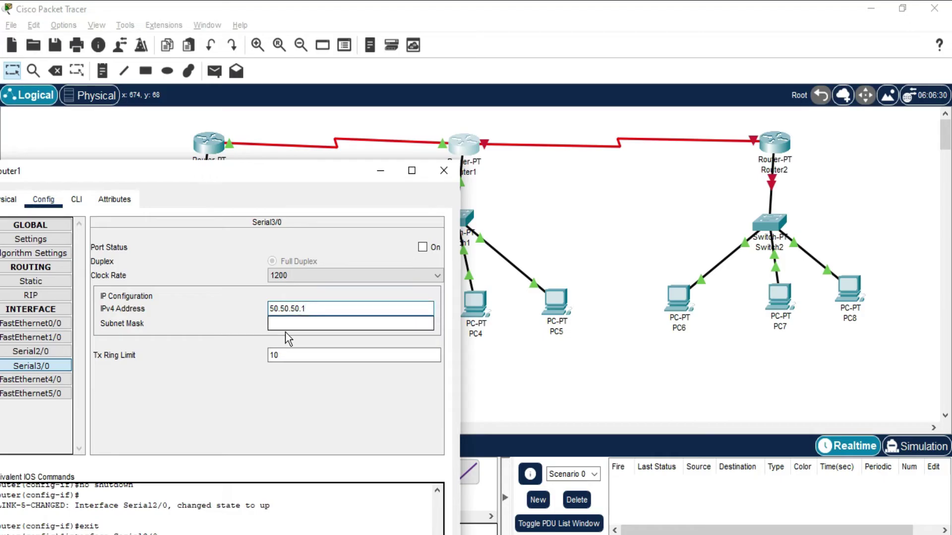
{"action": "left_click", "coordinate": [422, 247]}
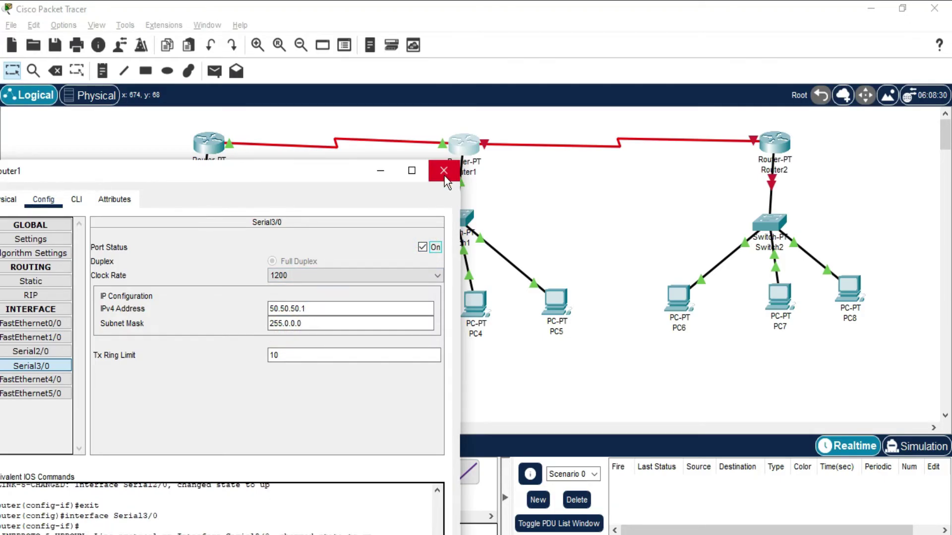
{"action": "left_click", "coordinate": [443, 170]}
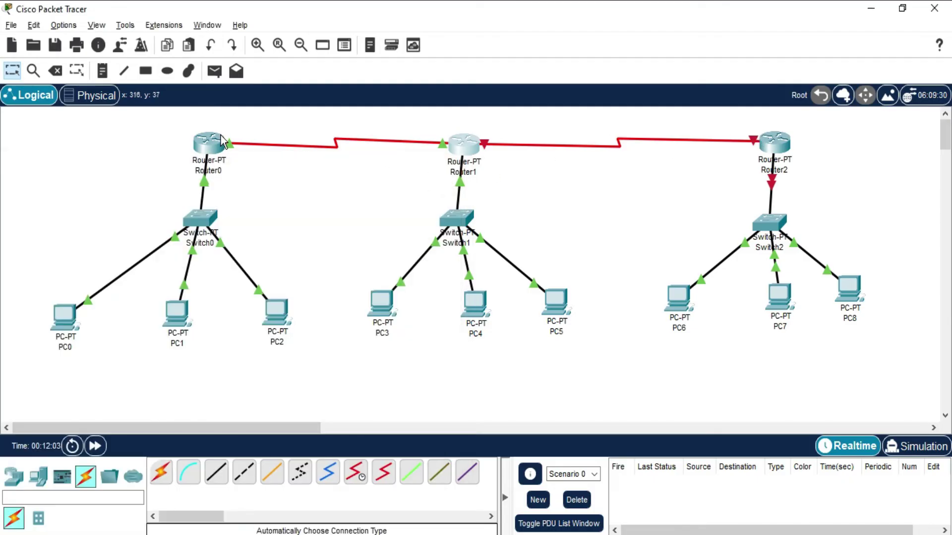
Step: Open Router2's configuration, assign 30.30.30.1 with subnet mask 255.0.0.0 to its FastEthernet0/0 interface, and switch on that port
{"action": "left_click", "coordinate": [650, 95]}
{"action": "left_click", "coordinate": [766, 151]}
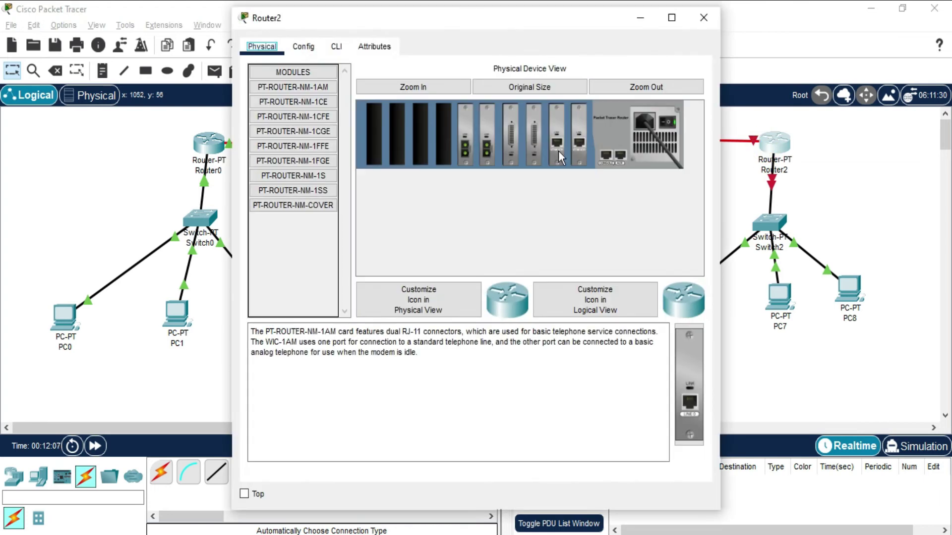
{"action": "left_click", "coordinate": [308, 46]}
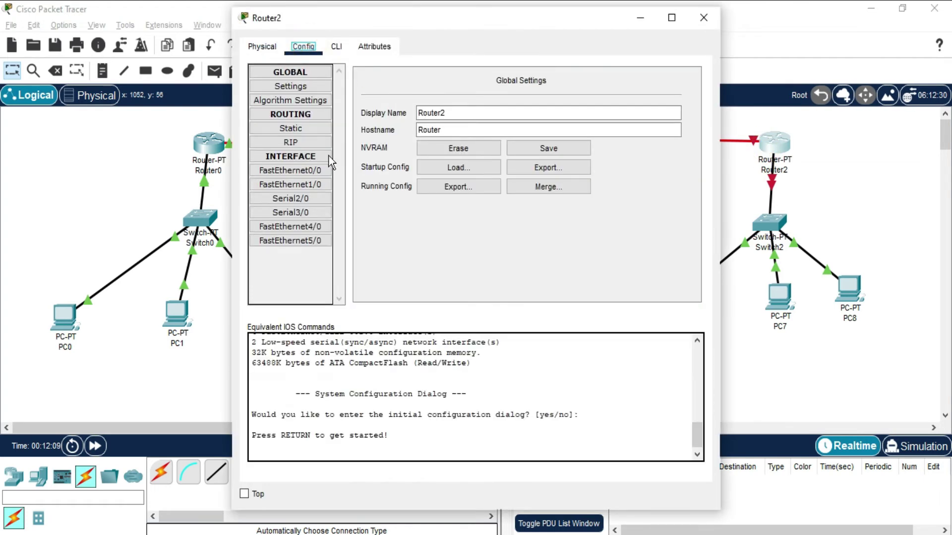
{"action": "left_click", "coordinate": [299, 170]}
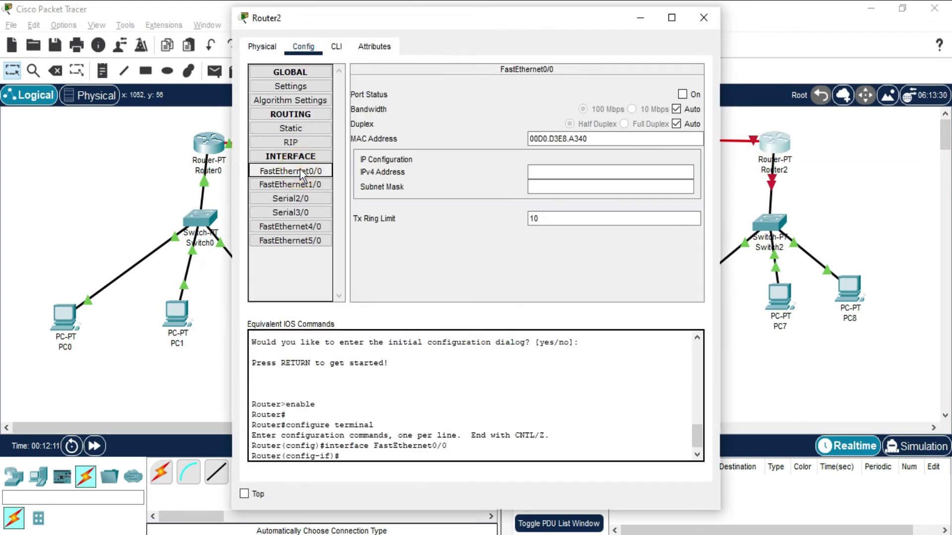
{"action": "left_click", "coordinate": [571, 174]}
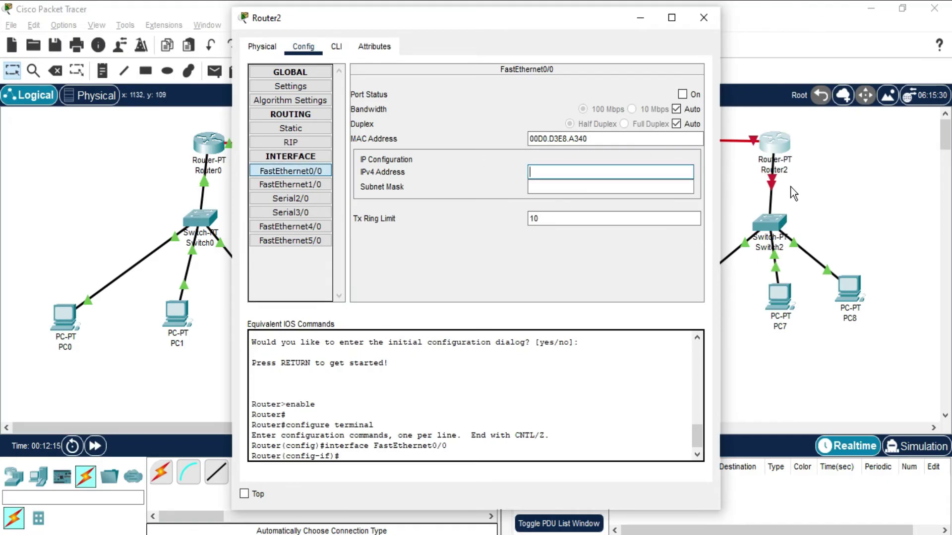
{"action": "type", "text": "30.30.30.1"}
{"action": "left_click", "coordinate": [662, 186]}
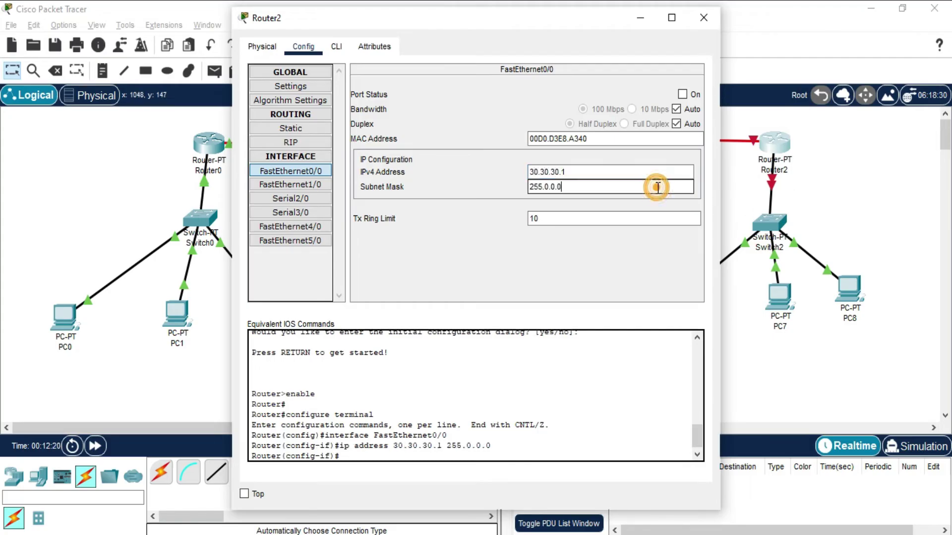
{"action": "left_click", "coordinate": [684, 94]}
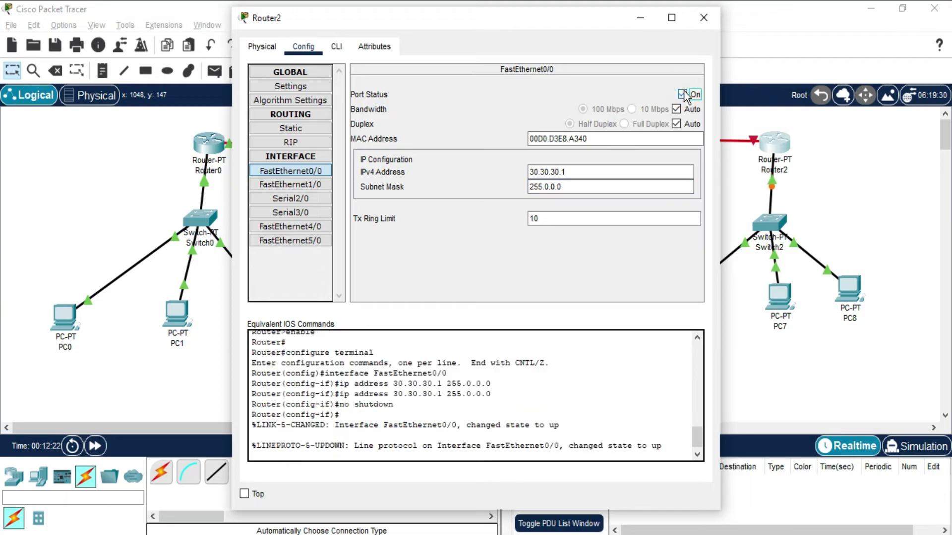
Step: Assign 50.50.50.2 with subnet mask 255.0.0.0 to Router2's Serial2/0 interface, switch its port on, and close the router's window
{"action": "left_click", "coordinate": [279, 198]}
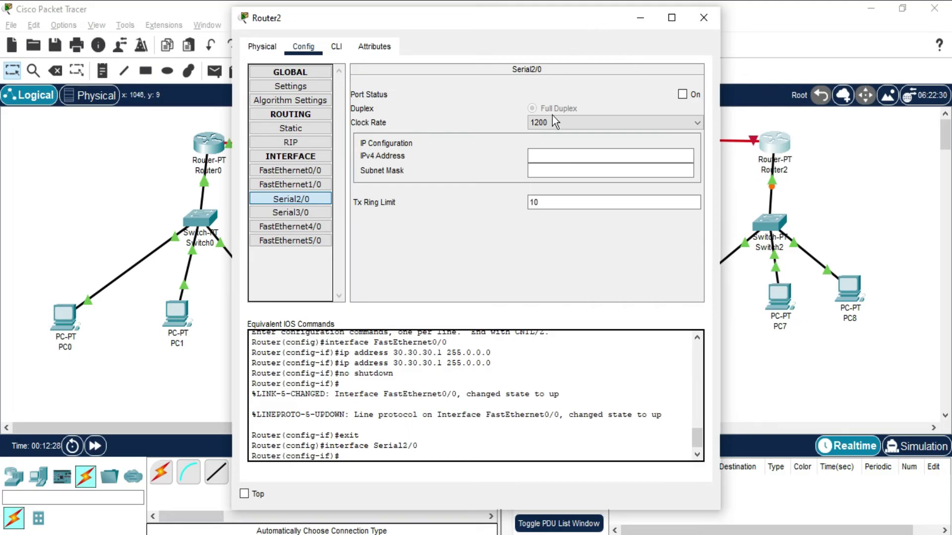
{"action": "left_click", "coordinate": [544, 156]}
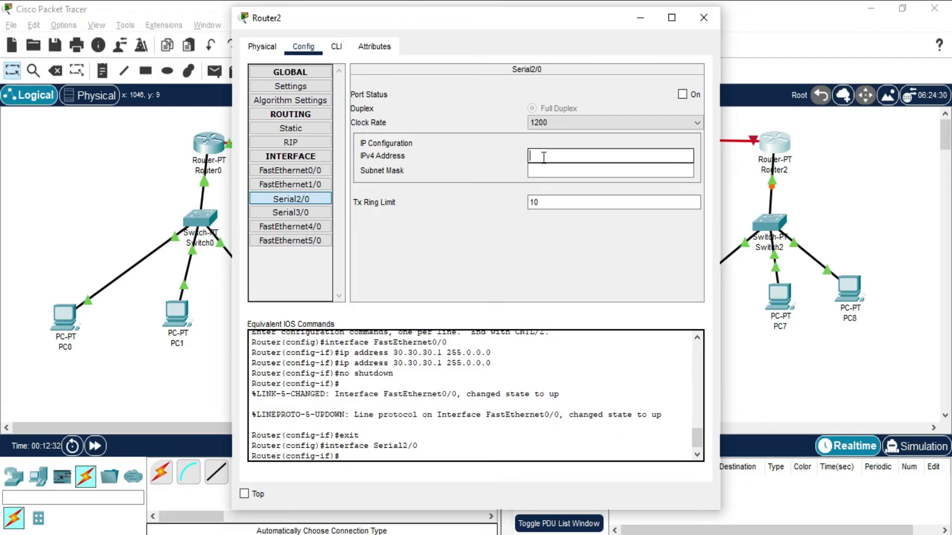
{"action": "type", "text": "50.50.50.2"}
{"action": "key", "text": "Tab"}
{"action": "left_click", "coordinate": [549, 167]}
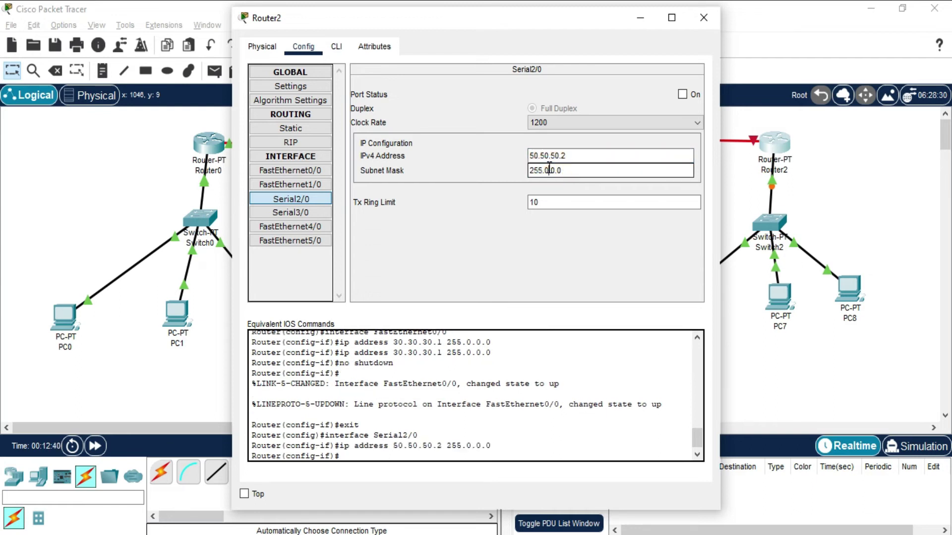
{"action": "left_click", "coordinate": [683, 95]}
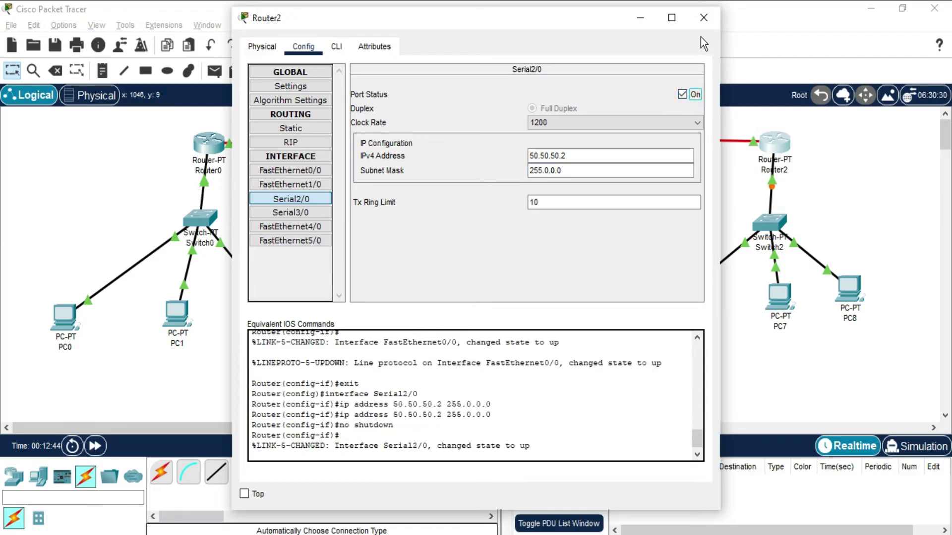
{"action": "left_click", "coordinate": [703, 18]}
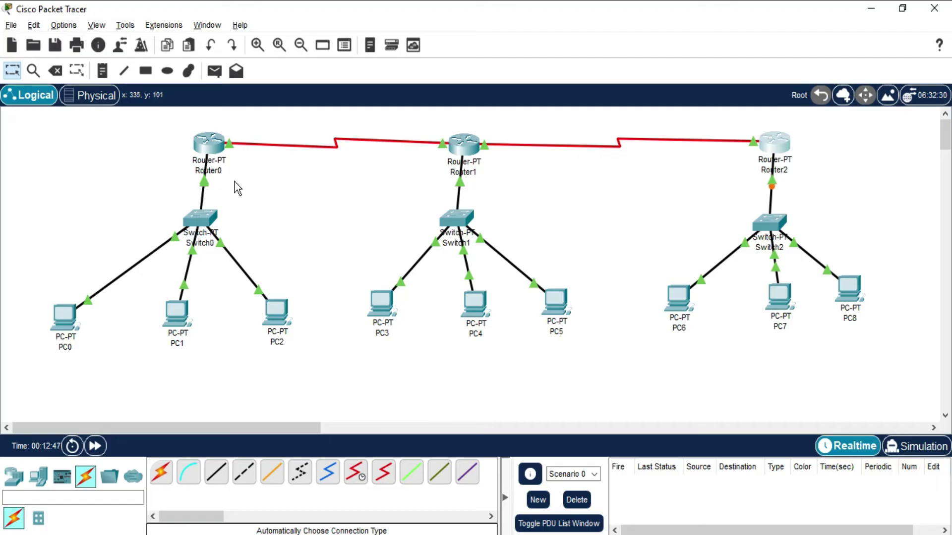
Step: Open Router0's RIP routing settings and add the network 10.0.0.0
{"action": "left_click", "coordinate": [214, 149]}
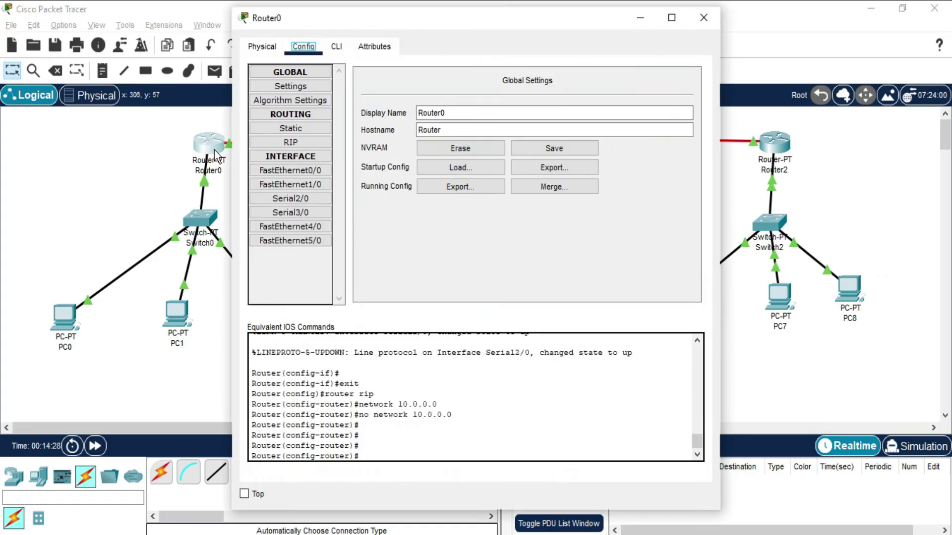
{"action": "left_click", "coordinate": [280, 142]}
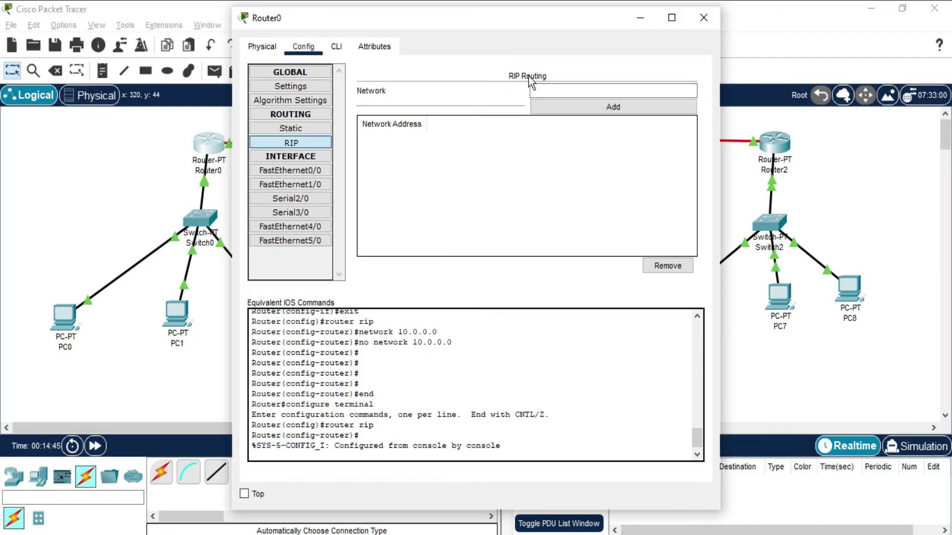
{"action": "left_click", "coordinate": [552, 89]}
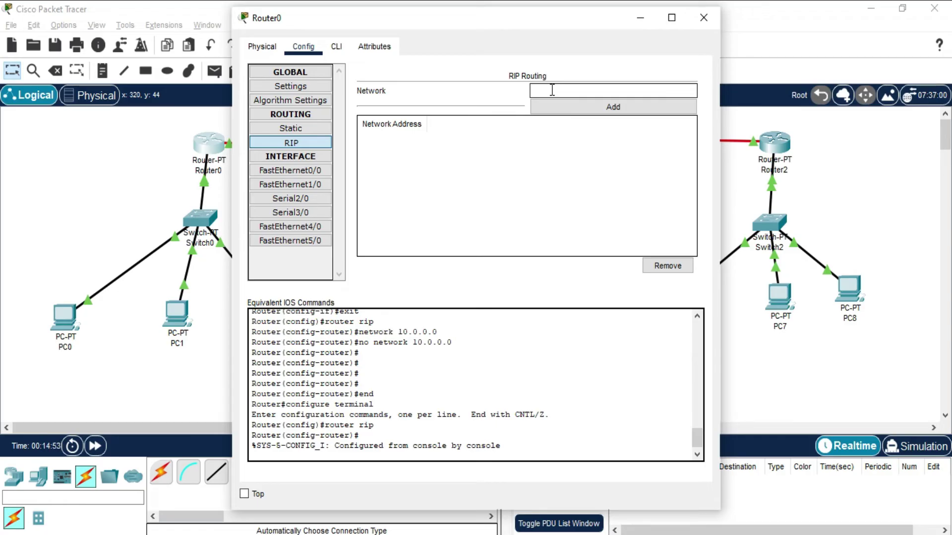
{"action": "left_click", "coordinate": [552, 90]}
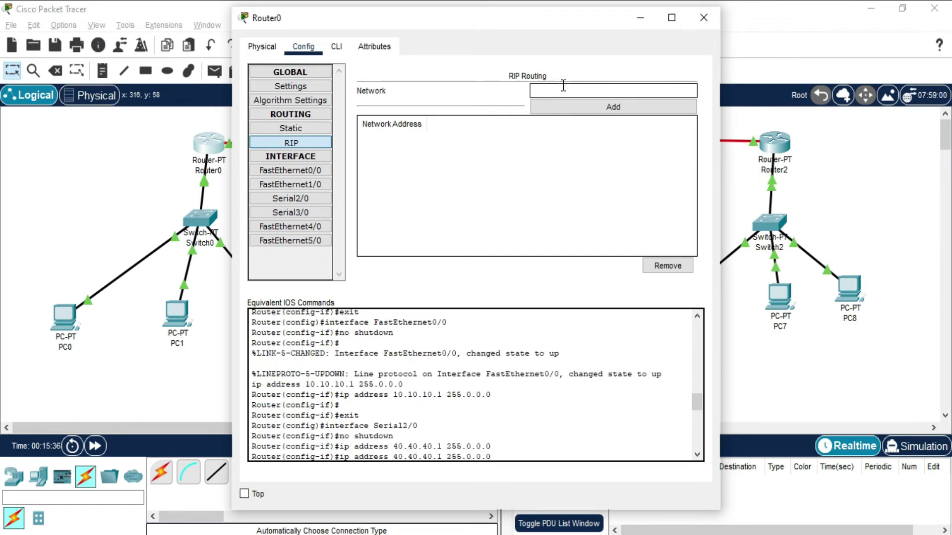
{"action": "left_click", "coordinate": [564, 87]}
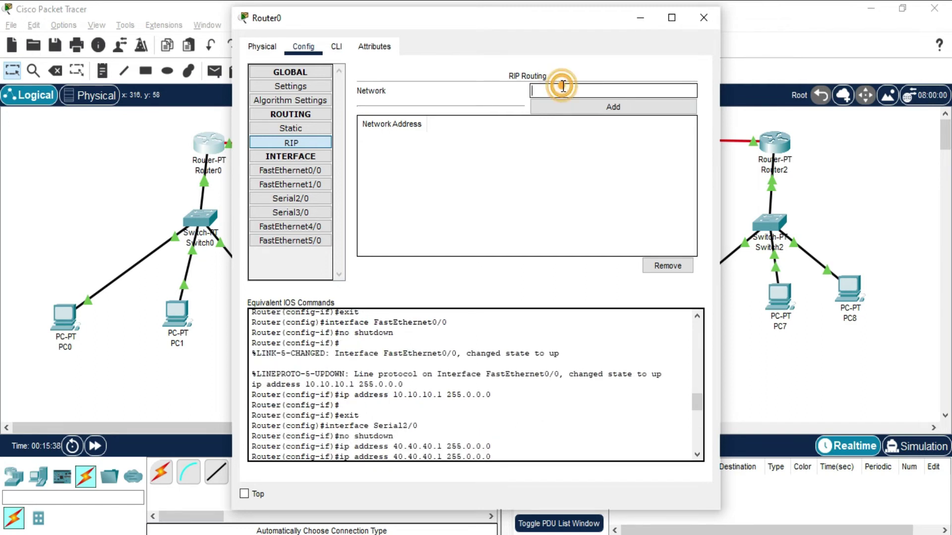
{"action": "type", "text": "10."}
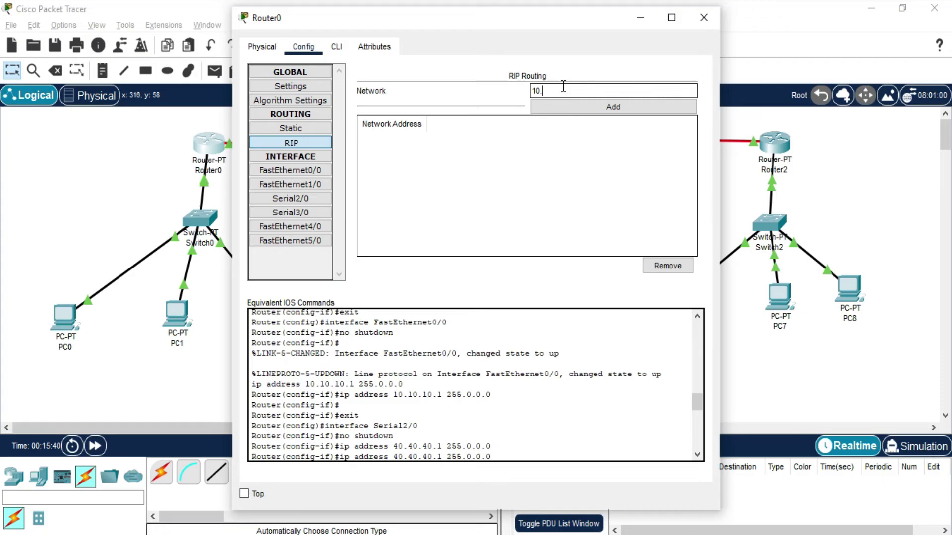
{"action": "type", "text": "0"}
{"action": "left_click", "coordinate": [563, 109]}
Step: Add the network 20.0.0.0 to Router0's RIP routing, copying the address for reuse
{"action": "left_click", "coordinate": [562, 91]}
{"action": "type", "text": "20.0.0"}
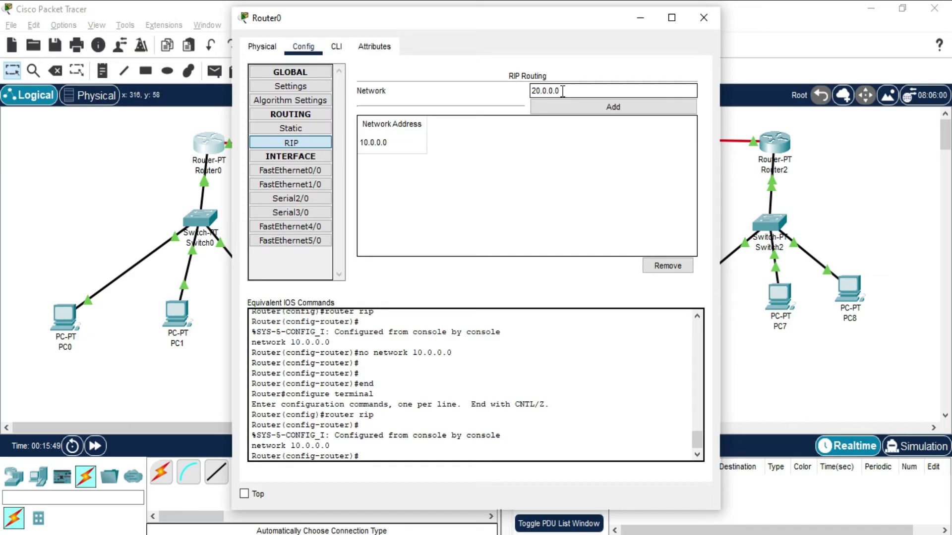
{"action": "double_click", "coordinate": [562, 91]}
{"action": "key", "text": "ctrl+c"}
{"action": "left_click", "coordinate": [579, 110]}
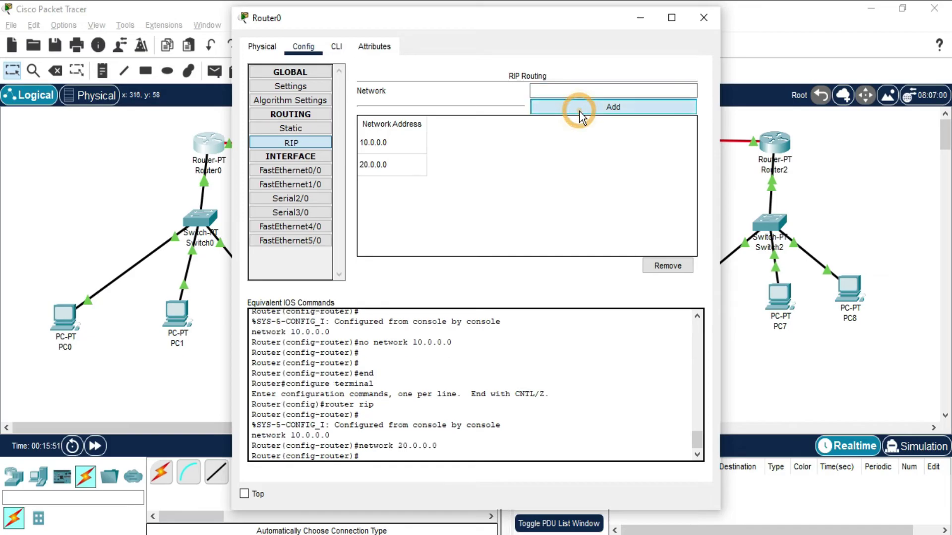
Step: Add the network 30.0.0.0 to Router0's RIP routing by adapting the copied address
{"action": "left_click", "coordinate": [574, 86]}
{"action": "key", "text": "ctrl+v"}
{"action": "left_click", "coordinate": [536, 86]}
{"action": "key", "text": "BackSpace"}
{"action": "type", "text": "3"}
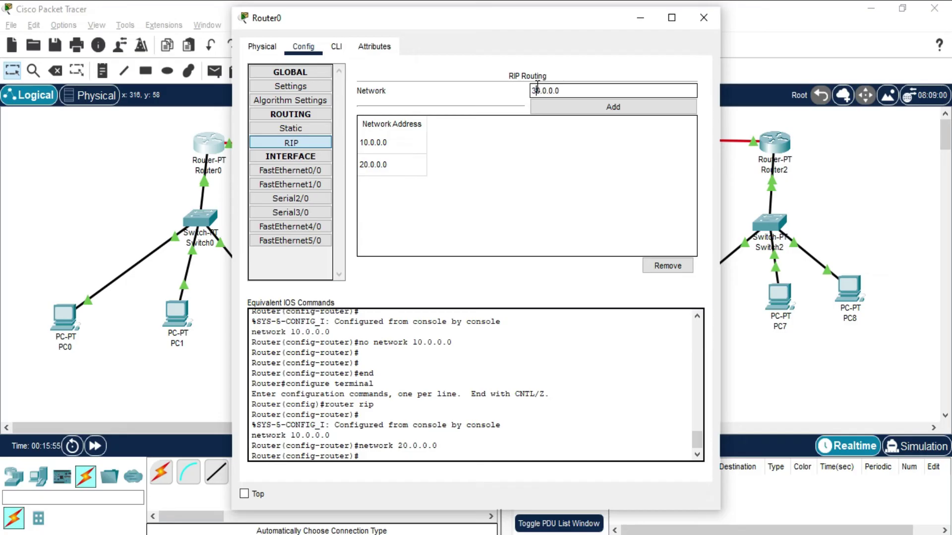
{"action": "left_click", "coordinate": [549, 107]}
Step: Add the network 40.0.0.0 to Router0's RIP routing by adapting the copied address
{"action": "key", "text": "ctrl+v"}
{"action": "left_click", "coordinate": [537, 91]}
{"action": "key", "text": "BackSpace"}
{"action": "type", "text": "4"}
{"action": "left_click", "coordinate": [546, 103]}
Step: Add the network 50.0.0.0 to Router0's RIP routing by adapting the copied address
{"action": "left_click", "coordinate": [559, 93]}
{"action": "key", "text": "ctrl+v"}
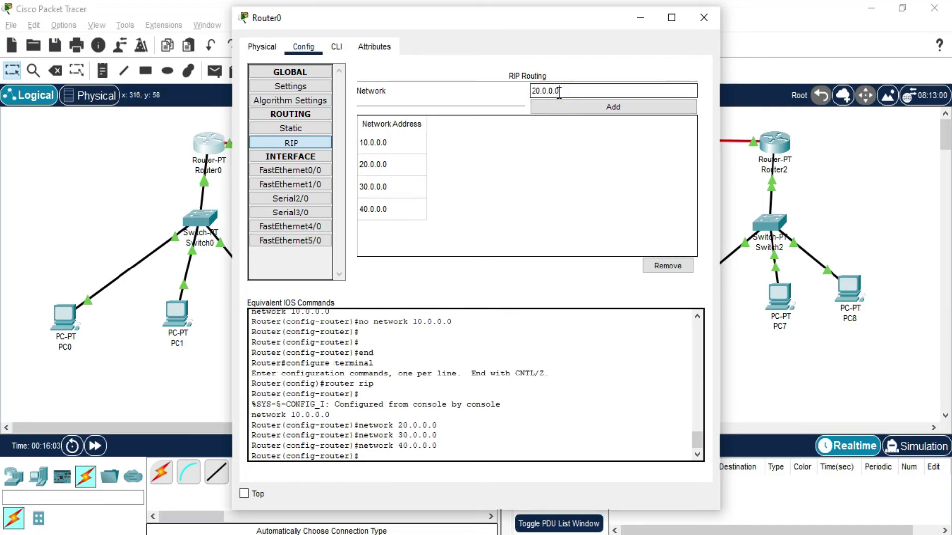
{"action": "left_click", "coordinate": [535, 91]}
{"action": "key", "text": "BackSpace"}
{"action": "type", "text": "5"}
{"action": "left_click", "coordinate": [552, 111]}
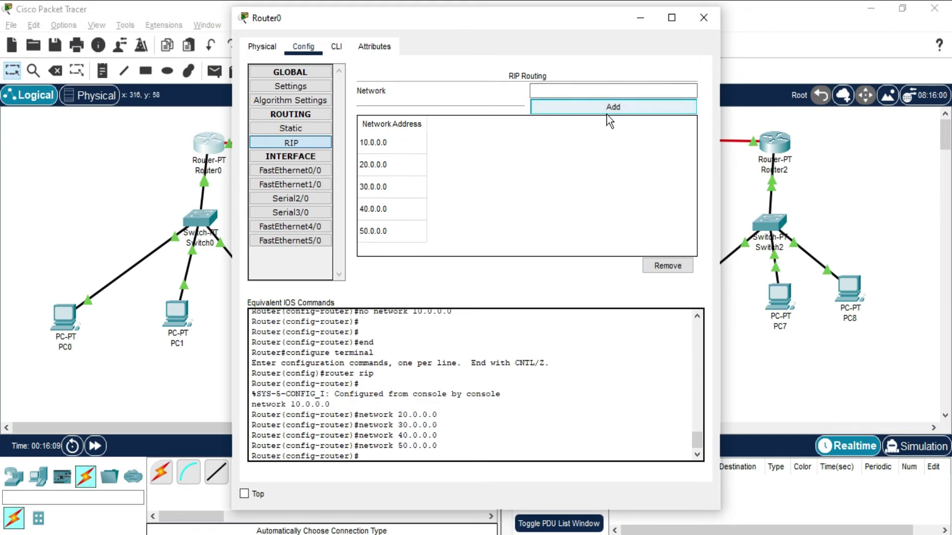
Step: Open Router1's RIP routing settings and add the network 10.0.0.0
{"action": "left_click", "coordinate": [704, 17]}
{"action": "left_click", "coordinate": [468, 145]}
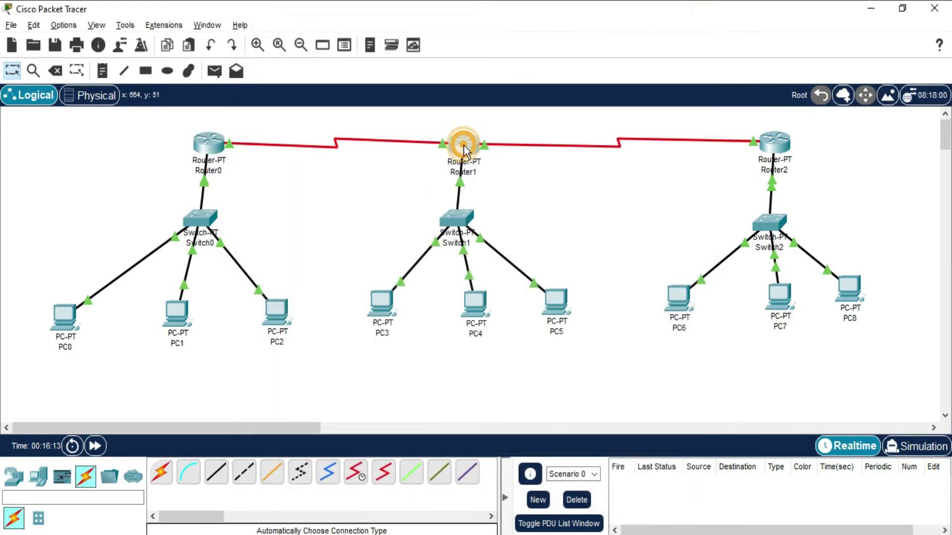
{"action": "left_click", "coordinate": [297, 142]}
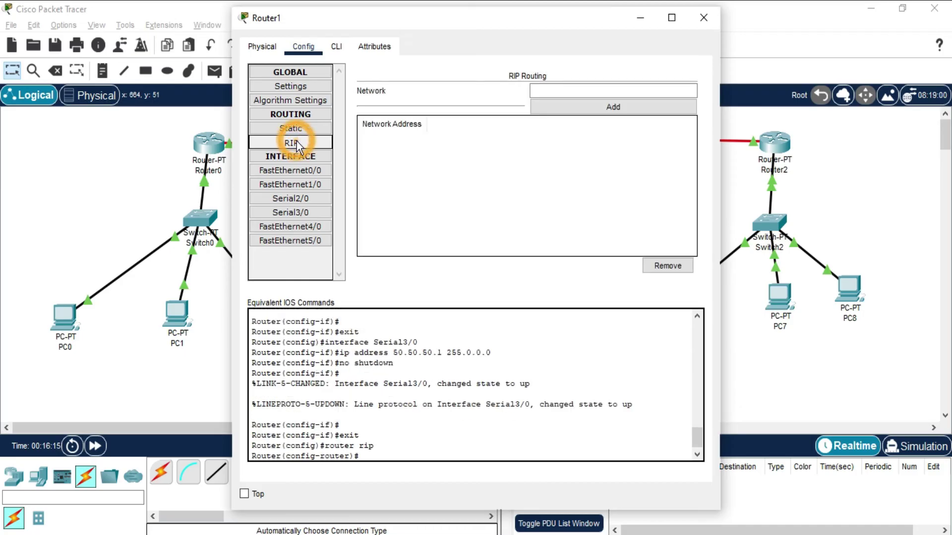
{"action": "left_click", "coordinate": [573, 94]}
{"action": "type", "text": "20.0.0.0"}
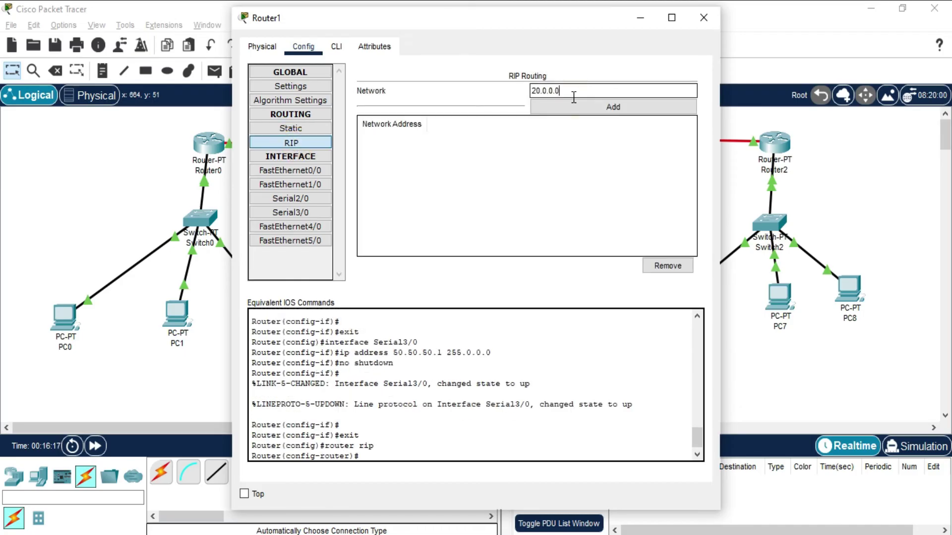
{"action": "left_click", "coordinate": [537, 94]}
{"action": "key", "text": "BackSpace"}
{"action": "type", "text": "1"}
{"action": "left_click", "coordinate": [568, 108]}
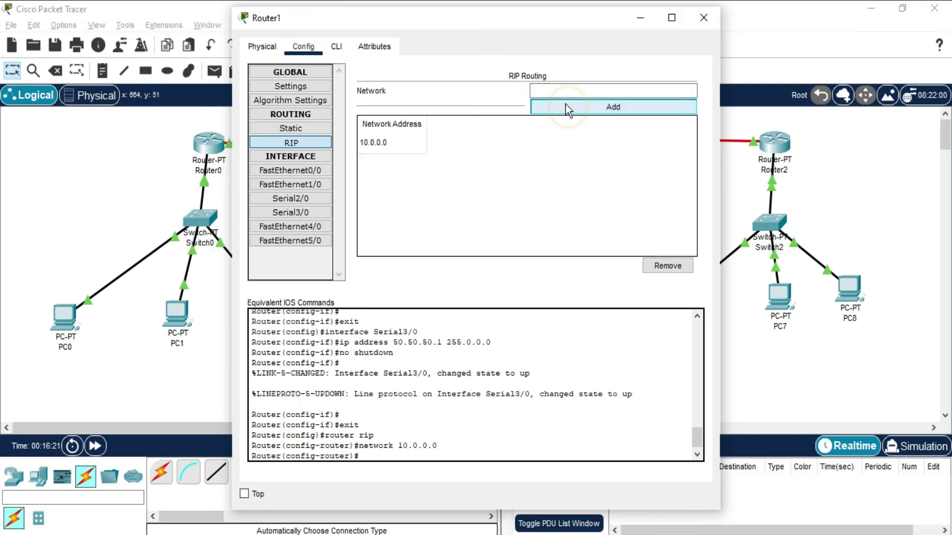
Step: Add the network 20.0.0.0 to Router1's RIP routing
{"action": "left_click", "coordinate": [557, 91]}
{"action": "type", "text": "20.0.0.0"}
{"action": "left_click", "coordinate": [560, 108]}
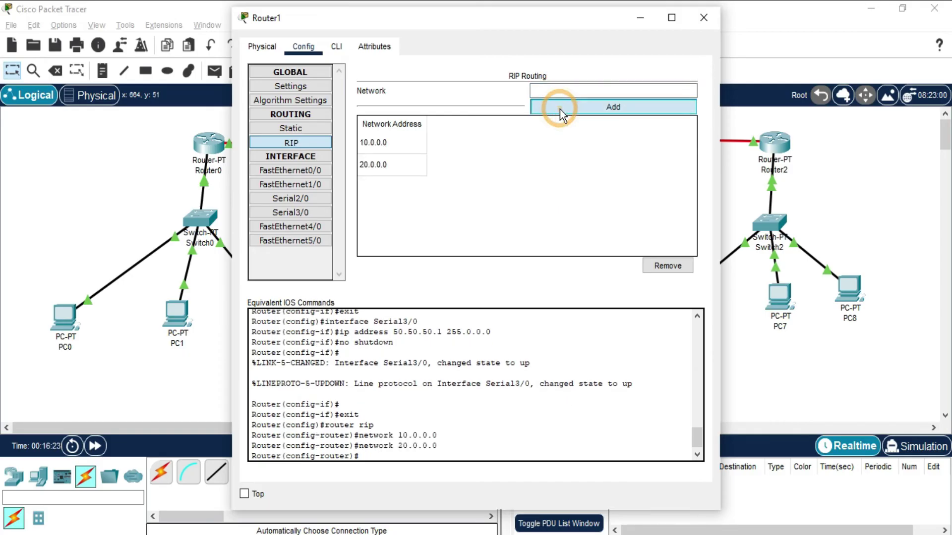
Step: Add the network 30.0.0.0 to Router1's RIP routing by adapting the copied address
{"action": "left_click", "coordinate": [550, 91]}
{"action": "left_click", "coordinate": [538, 92]}
{"action": "key", "text": "BackSpace"}
{"action": "type", "text": "30.0.0.0"}
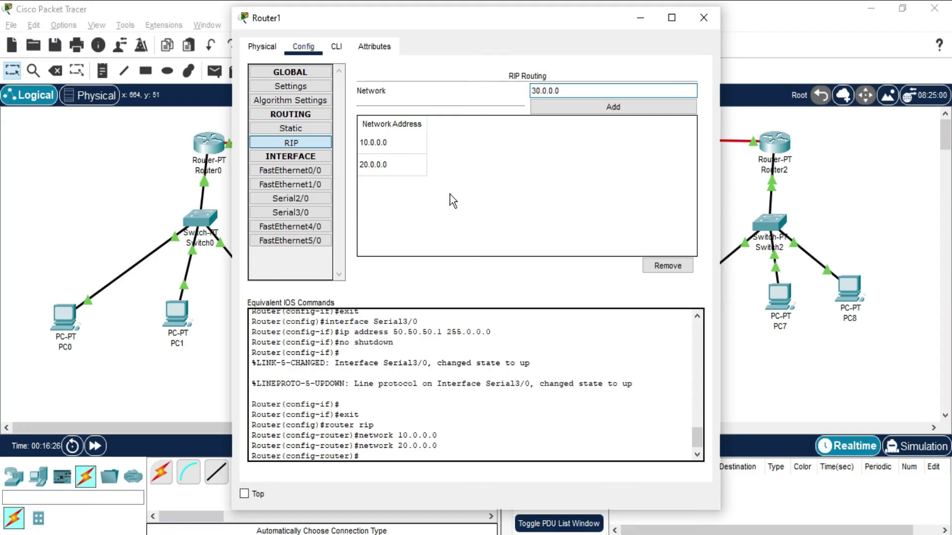
{"action": "left_click", "coordinate": [609, 111]}
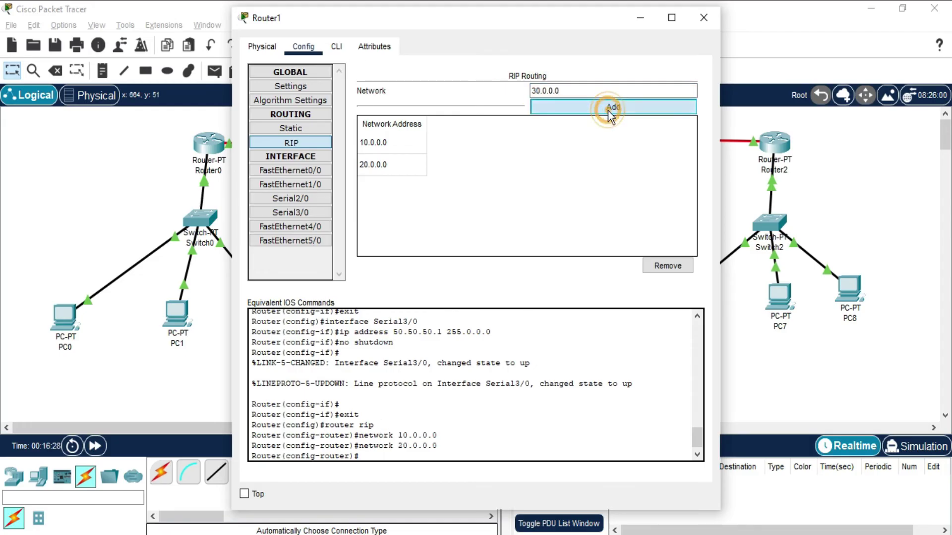
Step: Add the network 40.0.0.0 to Router1's RIP routing by adapting the copied address
{"action": "left_click", "coordinate": [570, 92]}
{"action": "type", "text": "30.0.0.0"}
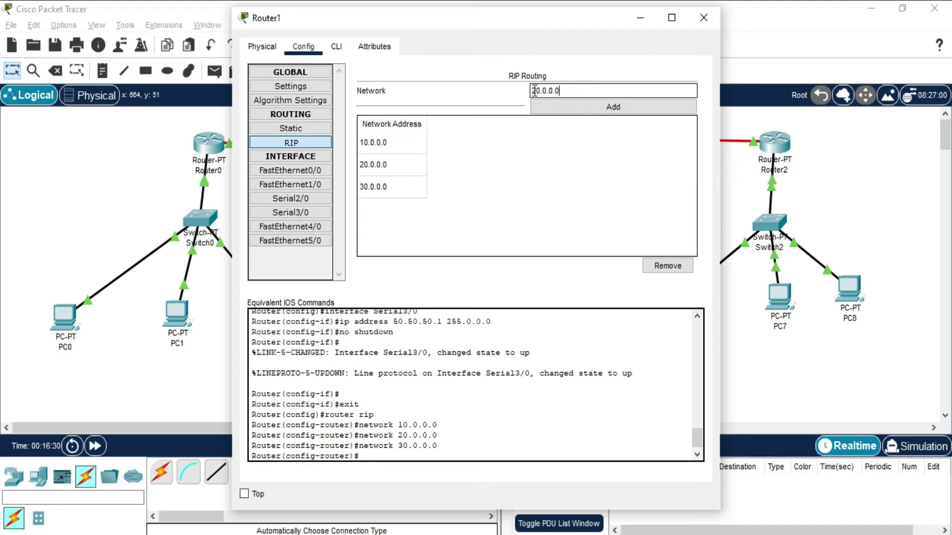
{"action": "left_click", "coordinate": [533, 91]}
{"action": "key", "text": "Delete"}
{"action": "type", "text": "4"}
{"action": "left_click", "coordinate": [545, 108]}
Step: Add the network 50.0.0.0 to Router1's RIP routing and close the router's configuration
{"action": "left_click", "coordinate": [555, 89]}
{"action": "key", "text": "ctrl+v"}
{"action": "left_click", "coordinate": [533, 91]}
{"action": "key", "text": "Delete"}
{"action": "type", "text": "5"}
{"action": "left_click", "coordinate": [549, 105]}
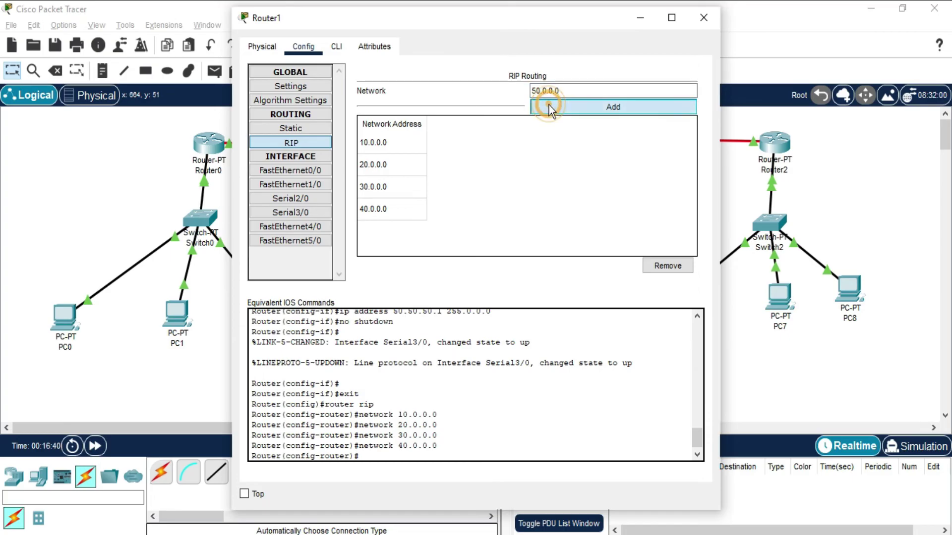
{"action": "left_click", "coordinate": [706, 25]}
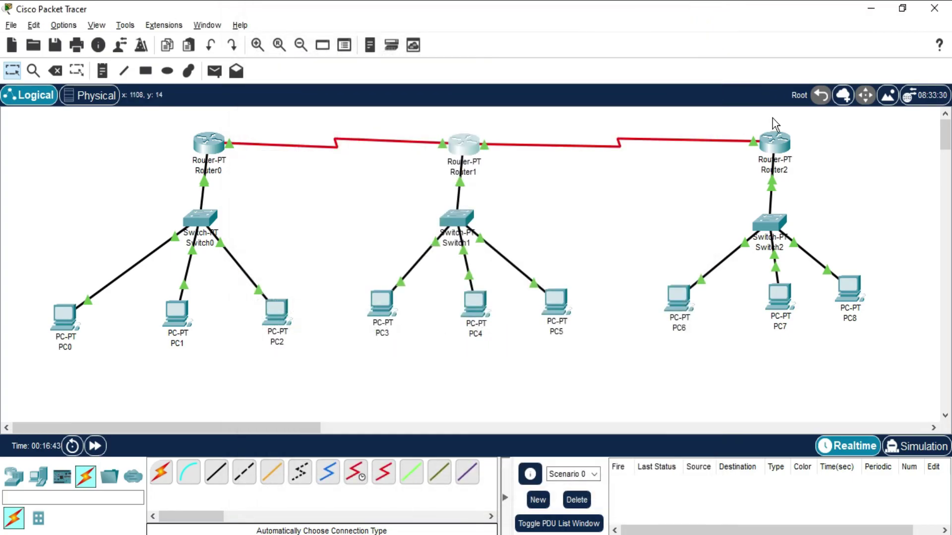
Step: Open Router2's RIP routing settings and add the network 10.0.0.0
{"action": "left_click", "coordinate": [772, 147]}
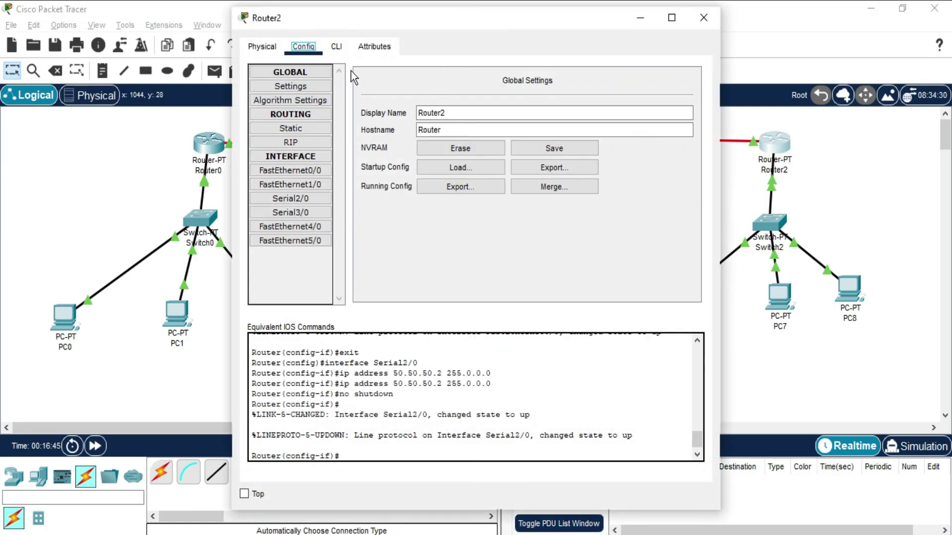
{"action": "left_click", "coordinate": [303, 144]}
{"action": "left_click", "coordinate": [547, 91]}
{"action": "type", "text": "20.0.0.0"}
{"action": "left_click", "coordinate": [535, 90]}
{"action": "key", "text": "BackSpace"}
{"action": "type", "text": "1"}
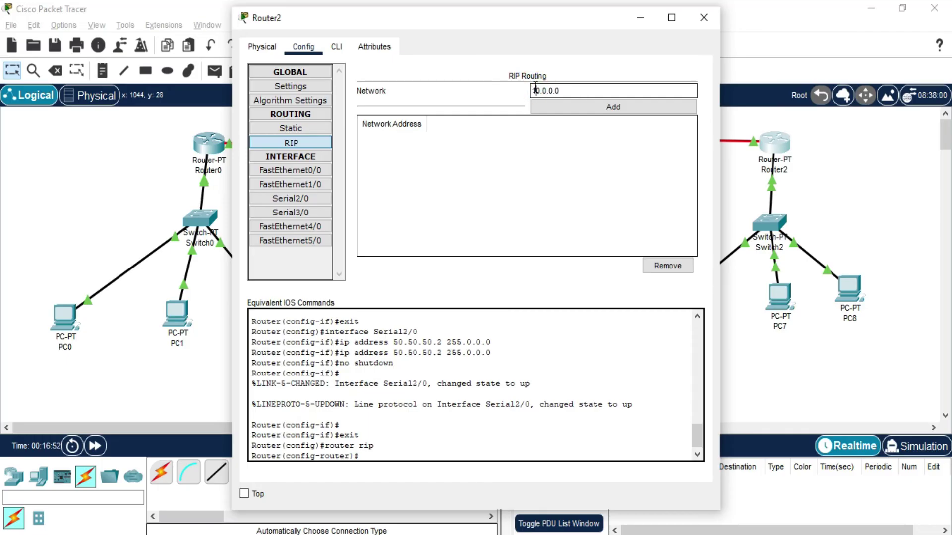
{"action": "left_click", "coordinate": [568, 104]}
Step: Add the network 20.0.0.0 to Router2's RIP routing
{"action": "left_click", "coordinate": [554, 91]}
{"action": "type", "text": "20.0.0.0"}
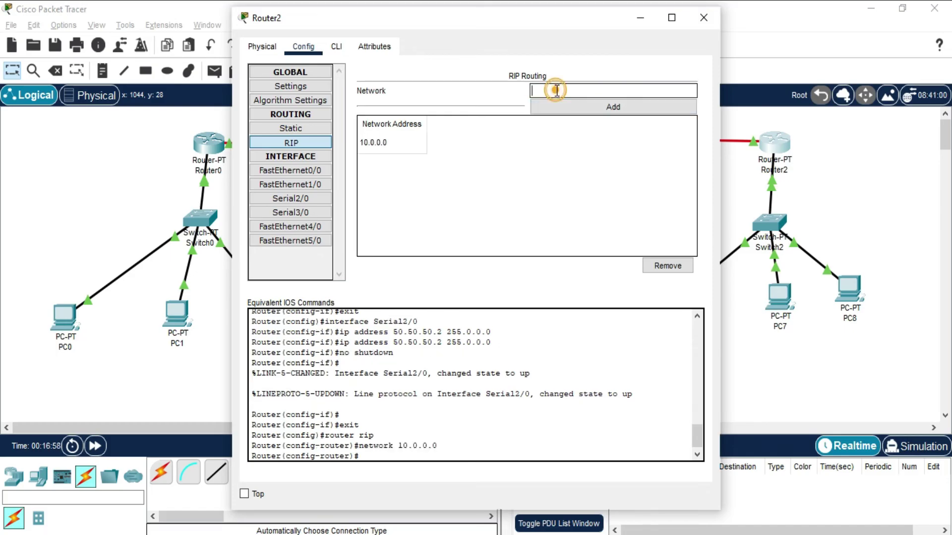
{"action": "left_click", "coordinate": [539, 91]}
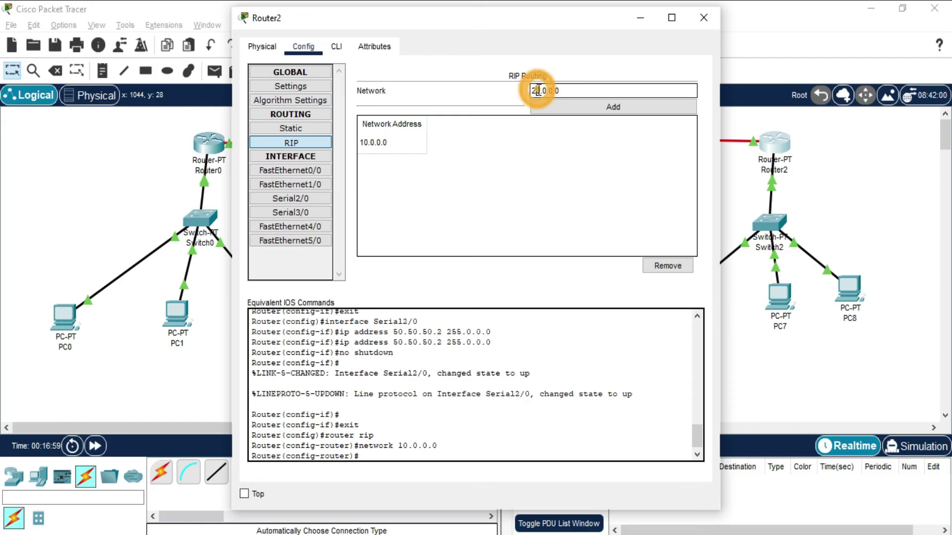
{"action": "left_click", "coordinate": [550, 105]}
Step: Add the network 30.0.0.0 to Router2's RIP routing by adapting the copied address
{"action": "left_click", "coordinate": [551, 91]}
{"action": "left_click", "coordinate": [538, 91]}
{"action": "key", "text": "BackSpace"}
{"action": "type", "text": "3"}
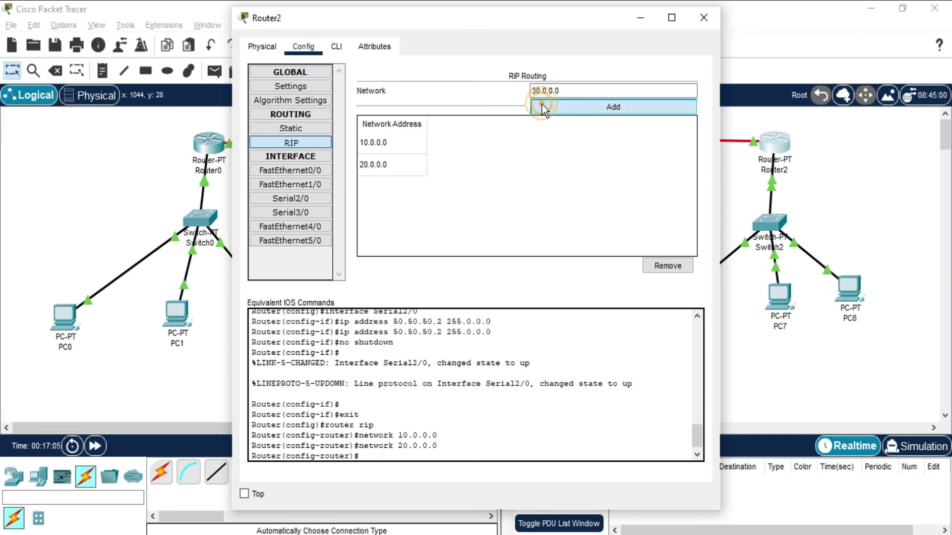
{"action": "left_click", "coordinate": [552, 92]}
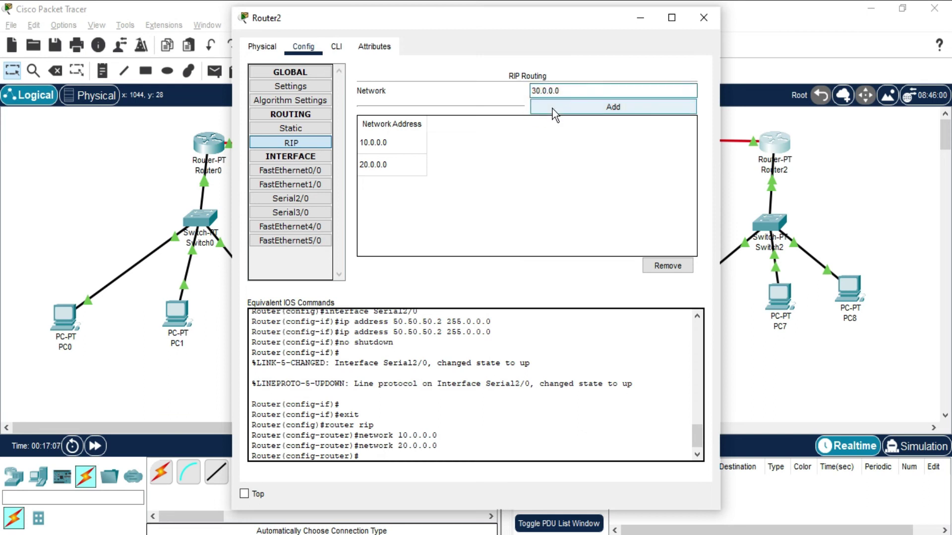
{"action": "left_click", "coordinate": [552, 108]}
Step: Add the network 40.0.0.0 to Router2's RIP routing by adapting the copied address
{"action": "left_click", "coordinate": [556, 93]}
{"action": "type", "text": "30.0.0.0"}
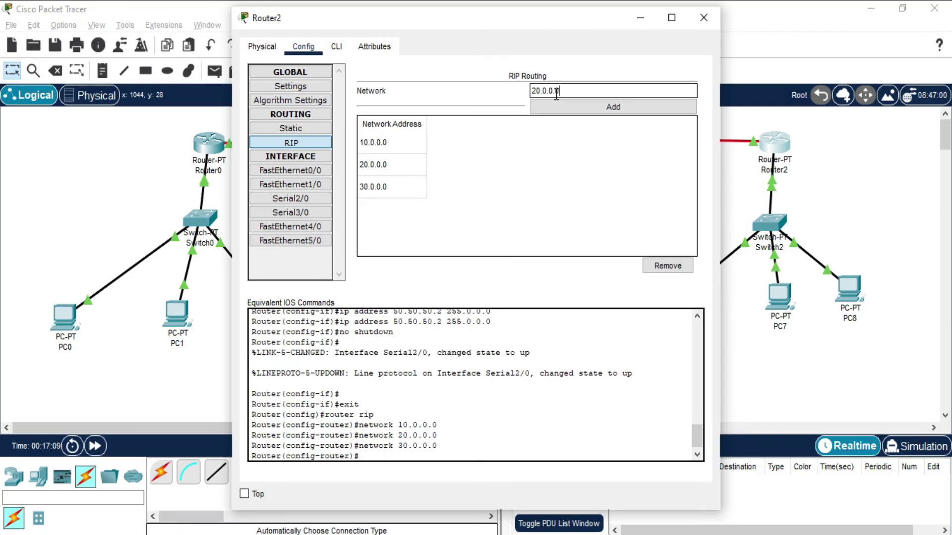
{"action": "left_click", "coordinate": [535, 91]}
{"action": "key", "text": "BackSpace"}
{"action": "type", "text": "4"}
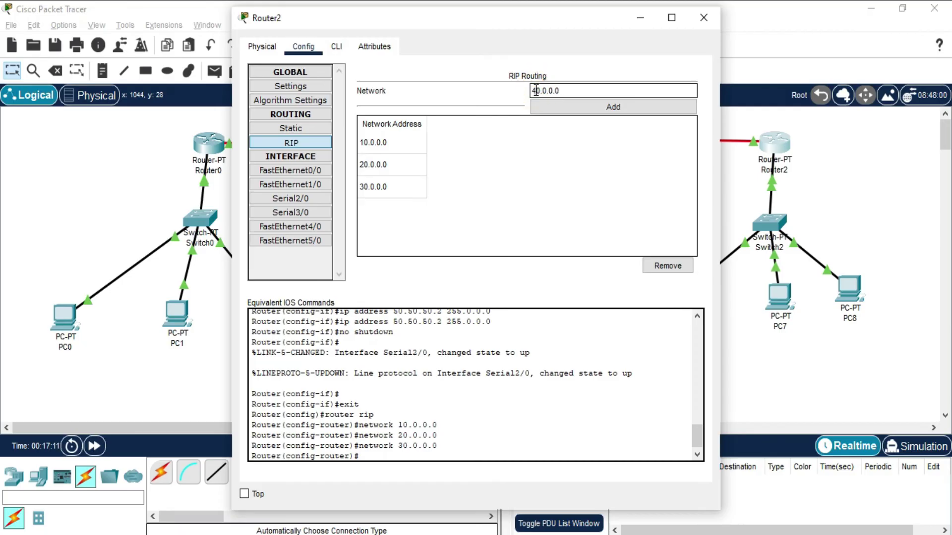
{"action": "left_click", "coordinate": [557, 107]}
Step: Add the network 50.0.0.0 to Router2's RIP routing and close the router's configuration
{"action": "key", "text": "ctrl+v"}
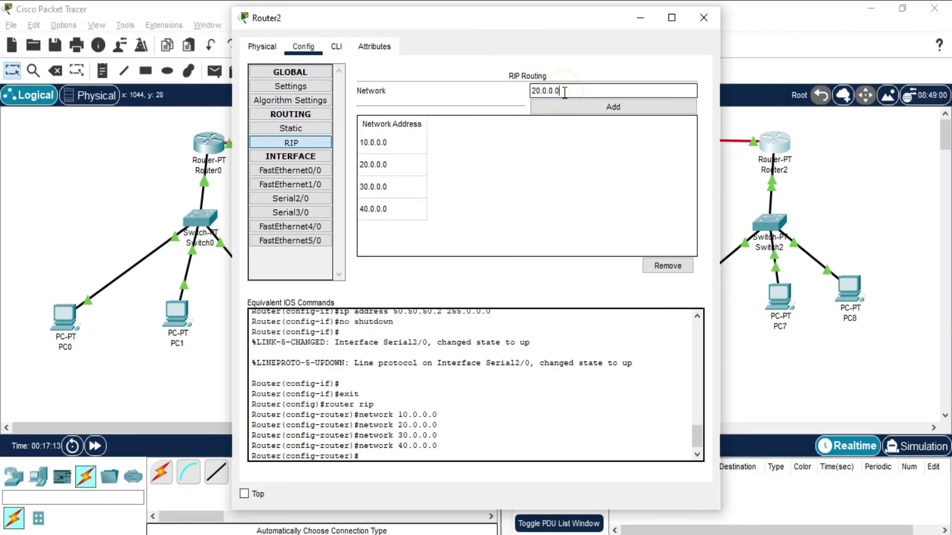
{"action": "left_click", "coordinate": [538, 91]}
{"action": "key", "text": "BackSpace"}
{"action": "type", "text": "5"}
{"action": "left_click", "coordinate": [593, 106]}
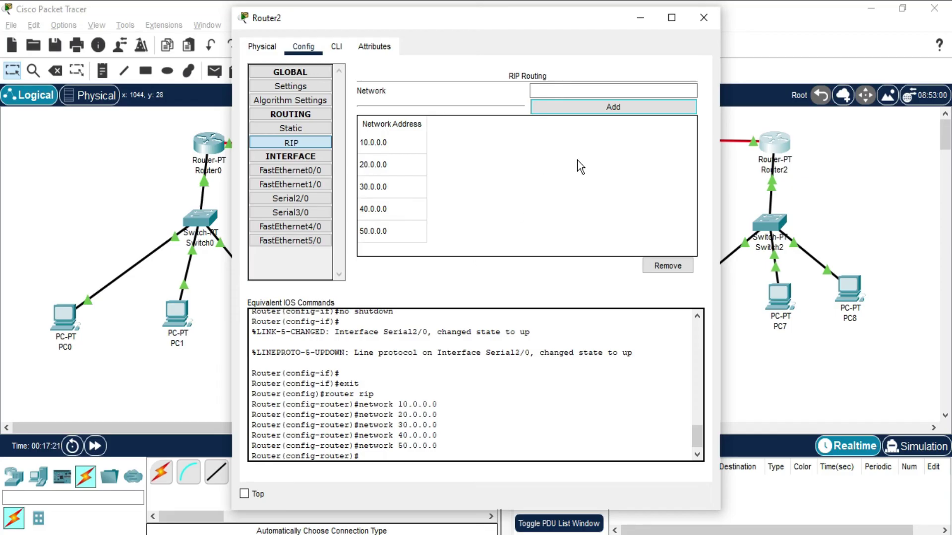
{"action": "left_click", "coordinate": [697, 26]}
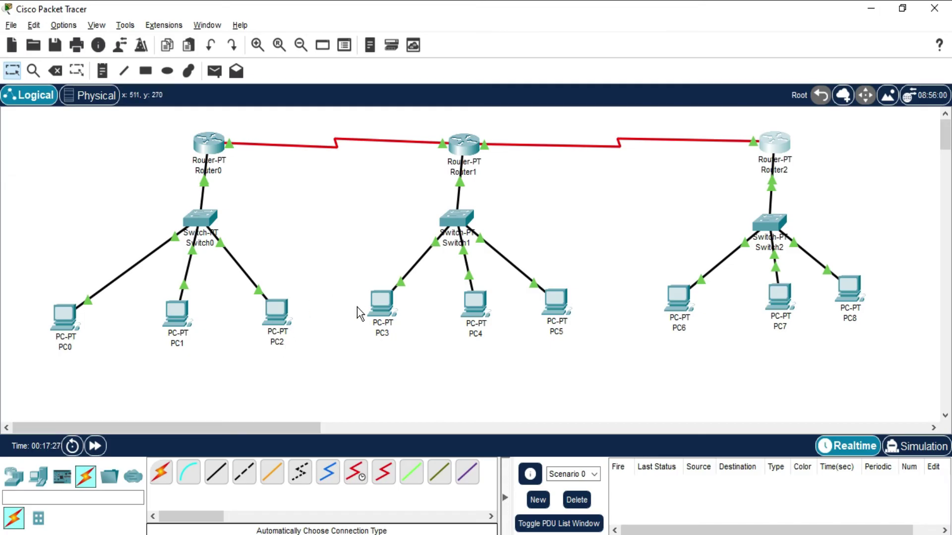
Step: Test connectivity between the first two LANs by sending a simple PDU from PC0 to PC4 twice
{"action": "left_click", "coordinate": [215, 72]}
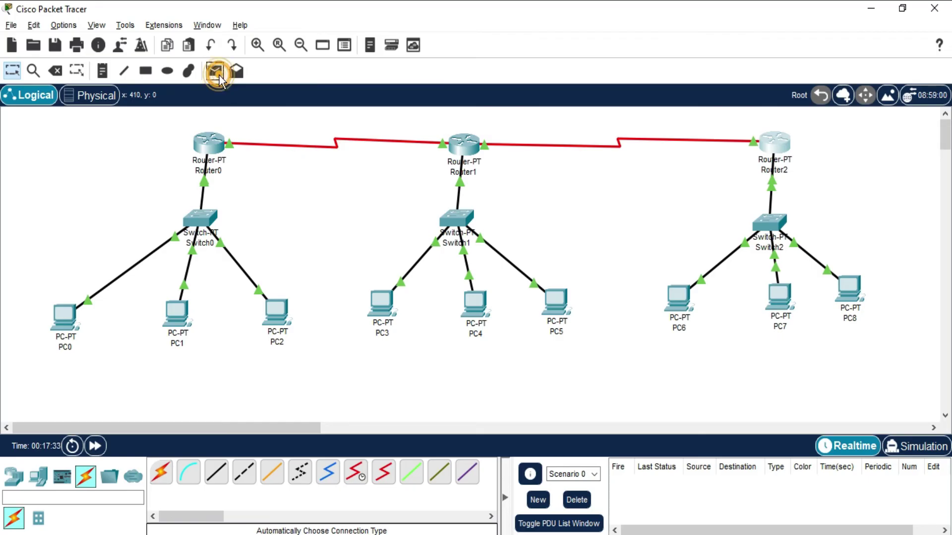
{"action": "left_click", "coordinate": [64, 320]}
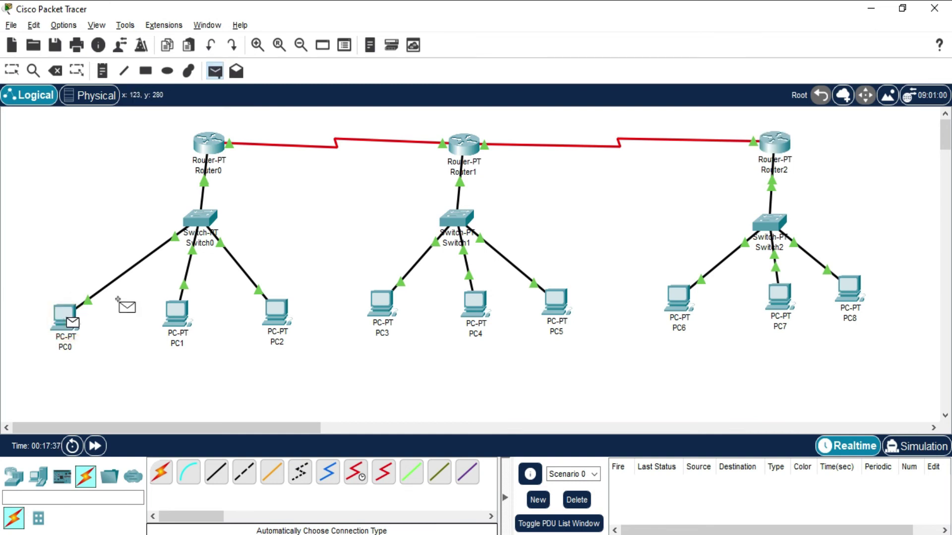
{"action": "left_click", "coordinate": [468, 309]}
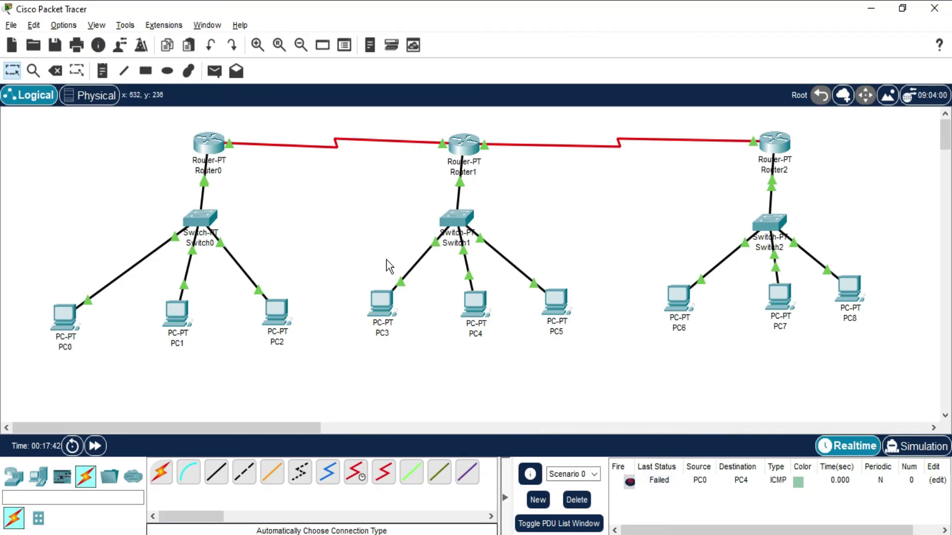
{"action": "left_click", "coordinate": [214, 72]}
{"action": "left_click", "coordinate": [69, 311]}
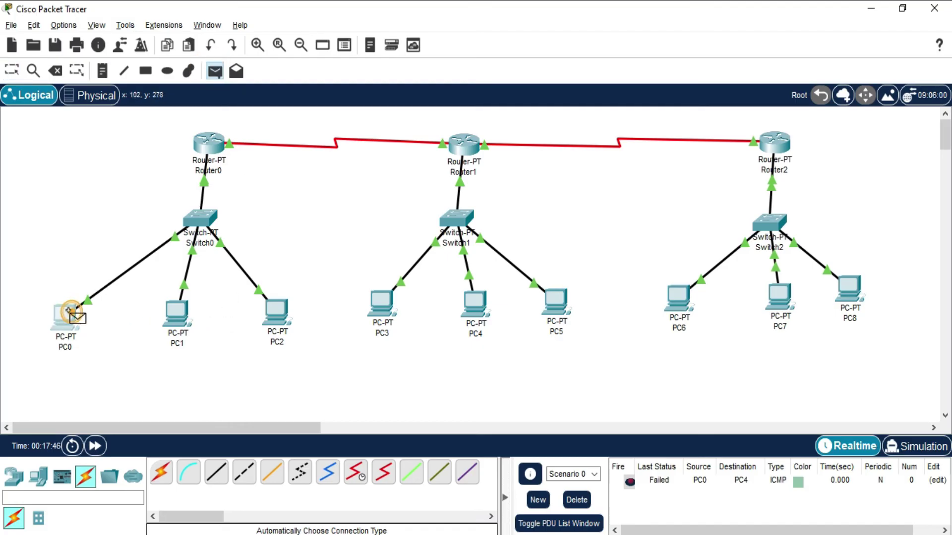
{"action": "left_click", "coordinate": [475, 305]}
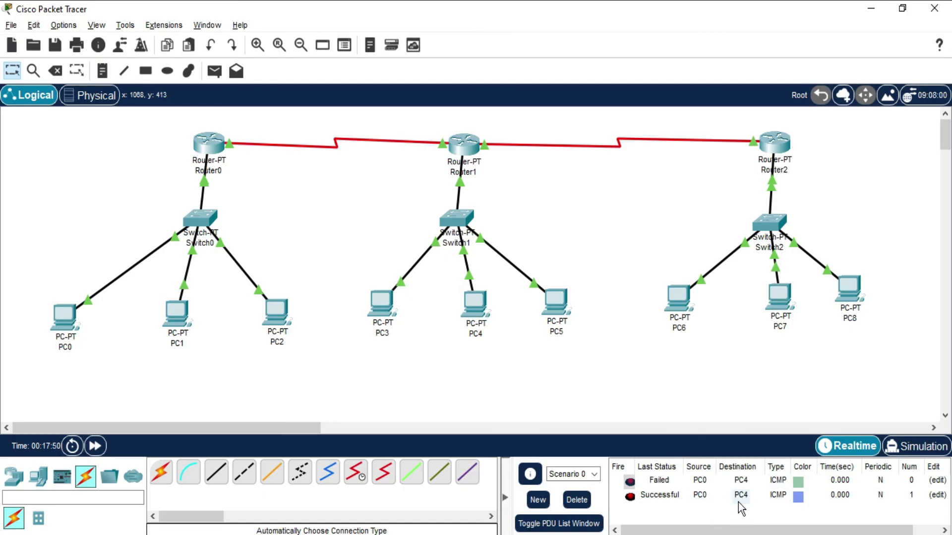
Step: Send a simple PDU from PC6 to PC7 to test connectivity within Router2's LAN
{"action": "left_click", "coordinate": [218, 77]}
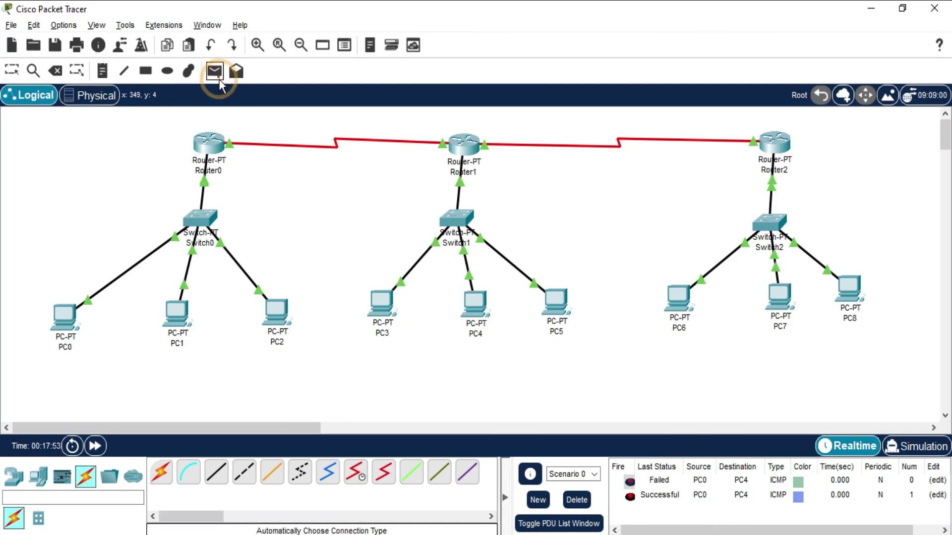
{"action": "left_click", "coordinate": [688, 303]}
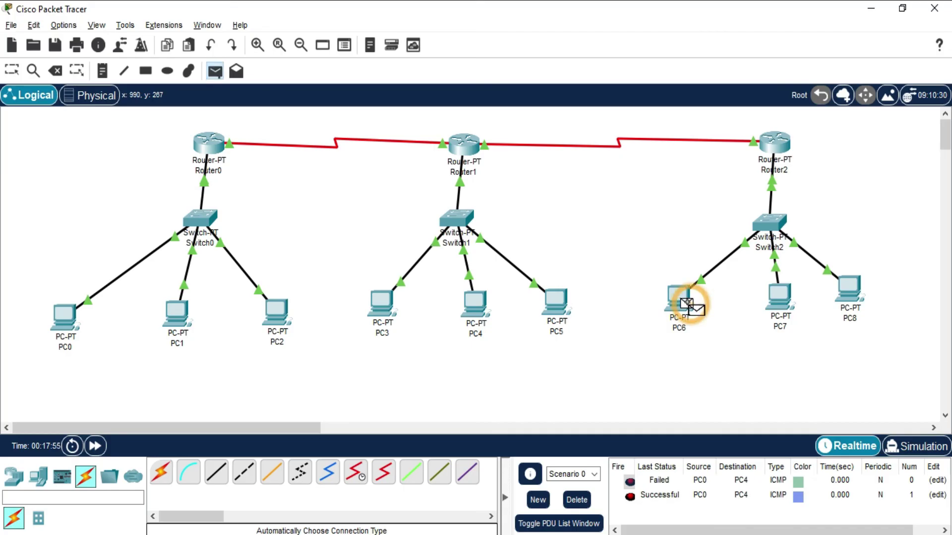
{"action": "left_click", "coordinate": [777, 311]}
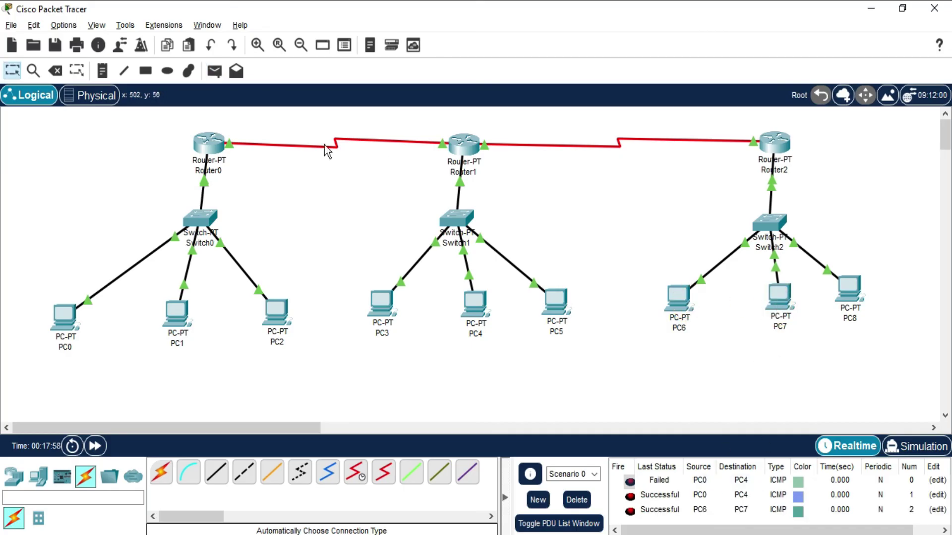
Step: Send a simple PDU from PC4 to PC7 and check its status in the PDU list
{"action": "left_click", "coordinate": [215, 71]}
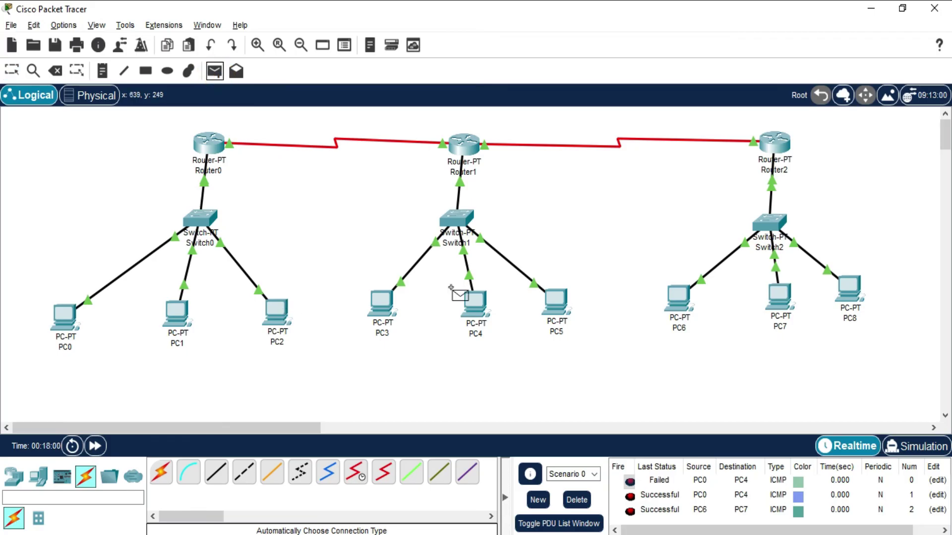
{"action": "left_click", "coordinate": [471, 300]}
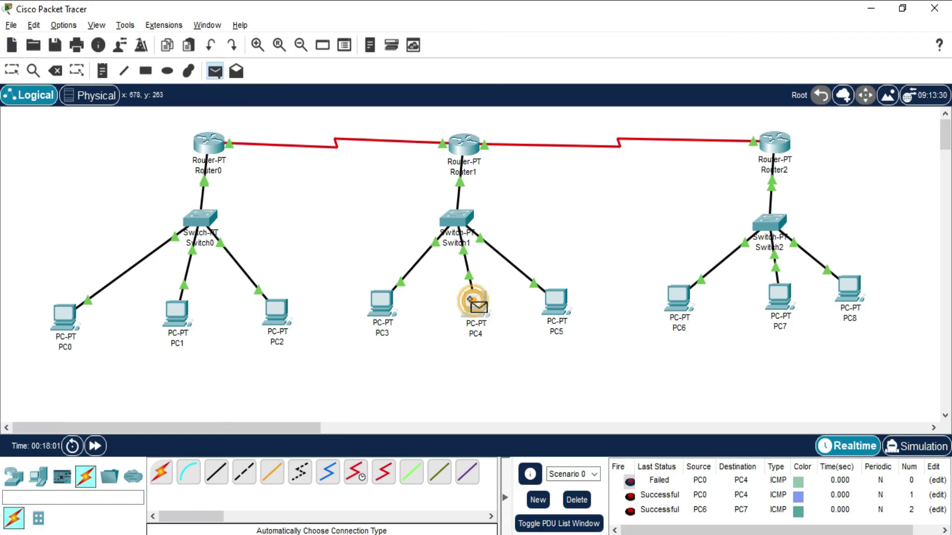
{"action": "left_click", "coordinate": [791, 303]}
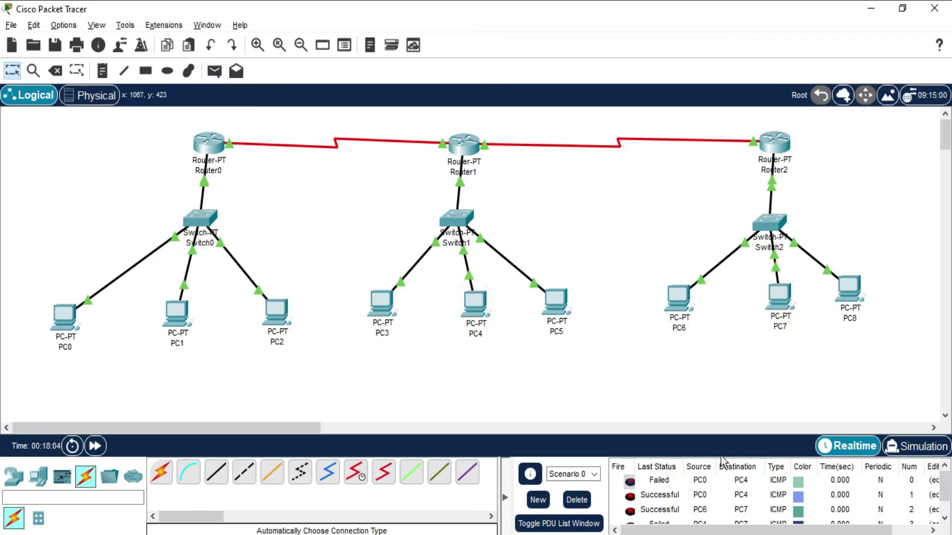
{"action": "scroll", "coordinate": [704, 492], "scroll_direction": "down", "scroll_amount": 1}
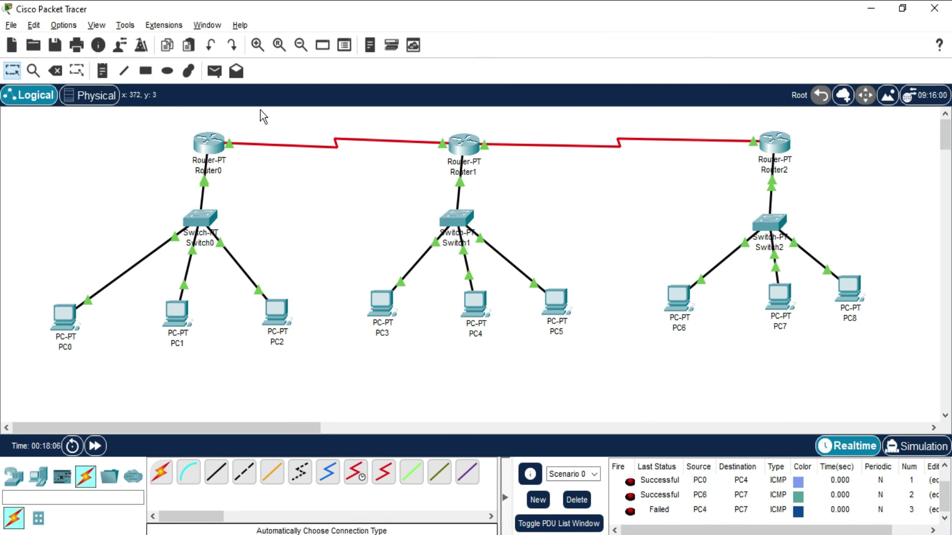
Step: Send another simple PDU from PC4 to PC7 and review all test results in the expanded PDU list, then collapse it
{"action": "left_click", "coordinate": [215, 71]}
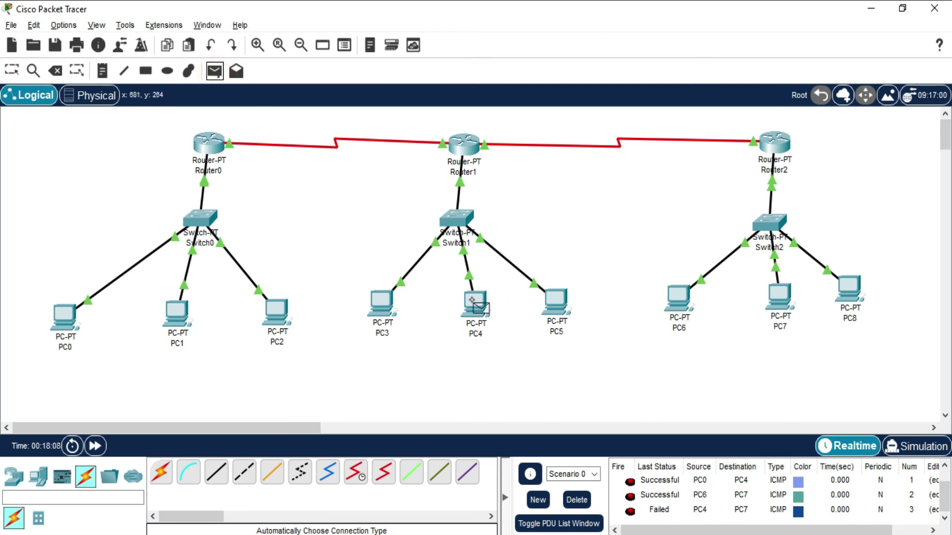
{"action": "left_click", "coordinate": [476, 304]}
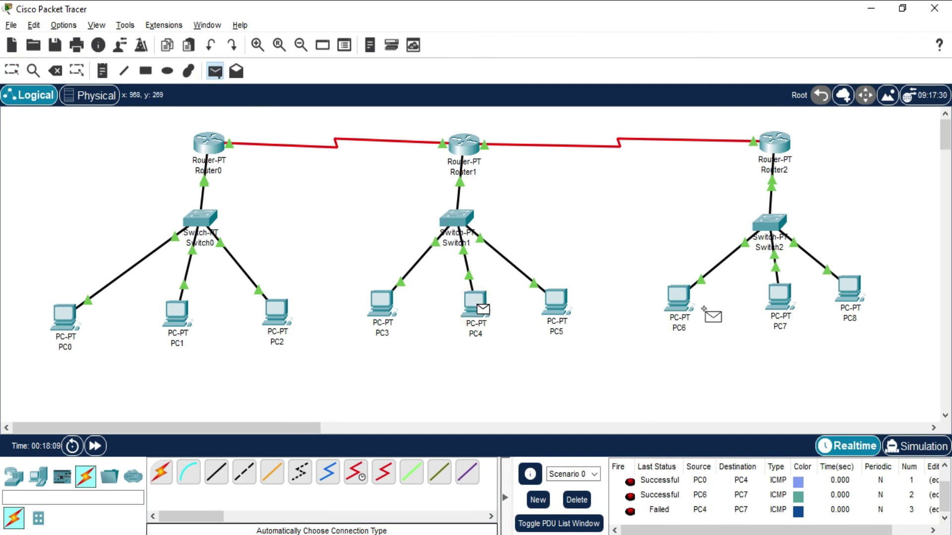
{"action": "left_click", "coordinate": [784, 306]}
{"action": "scroll", "coordinate": [702, 512], "scroll_direction": "down", "scroll_amount": 2}
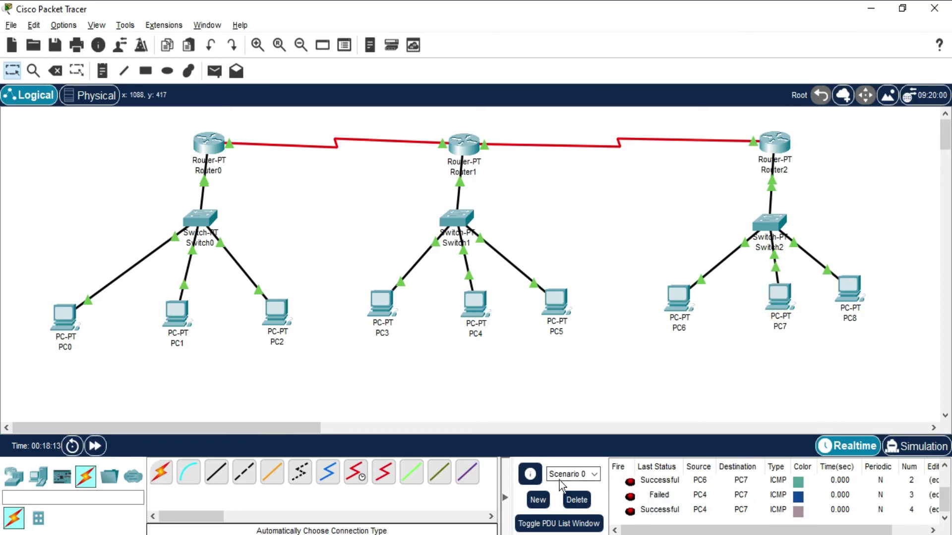
{"action": "left_click", "coordinate": [544, 523]}
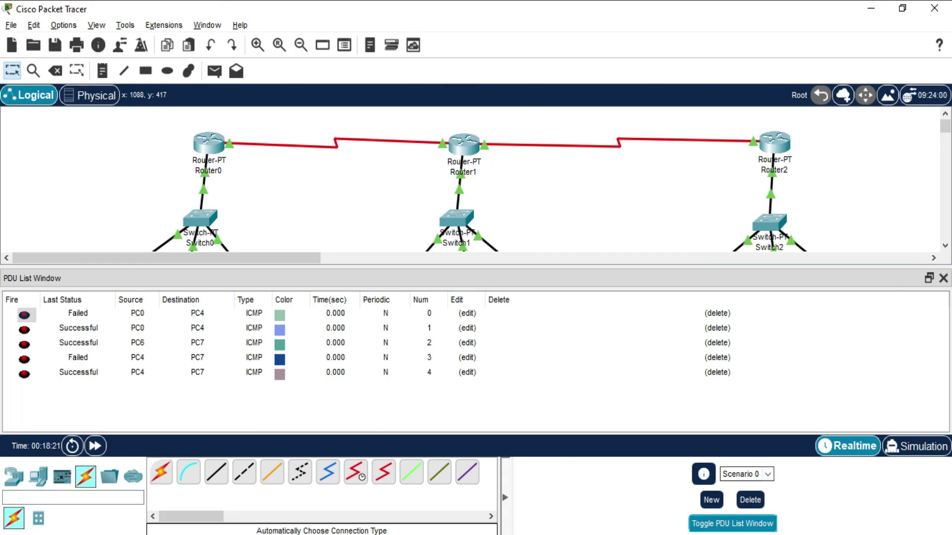
{"action": "left_click", "coordinate": [704, 523]}
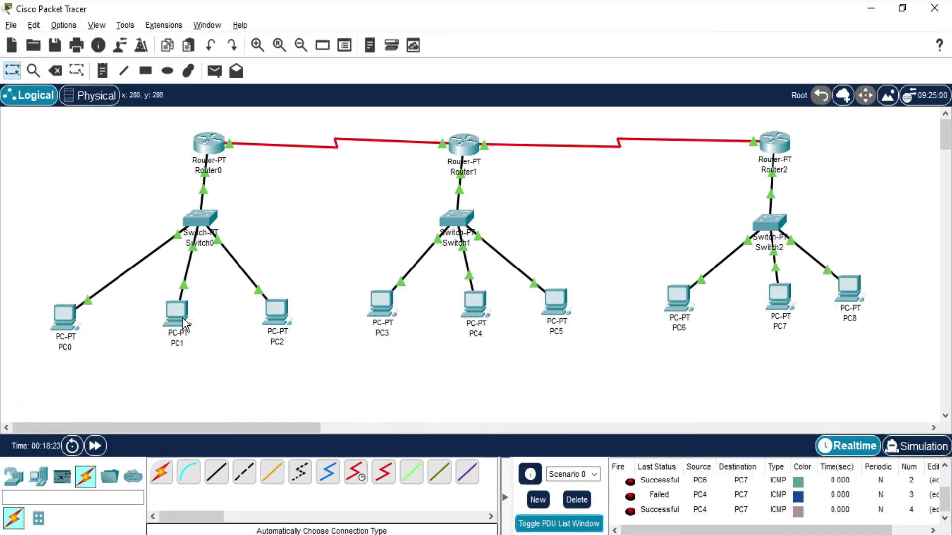
Step: Ping 20.20.20.2 from PC0's Command Prompt to test connectivity across the routers, and close PC0's window
{"action": "left_click", "coordinate": [66, 330]}
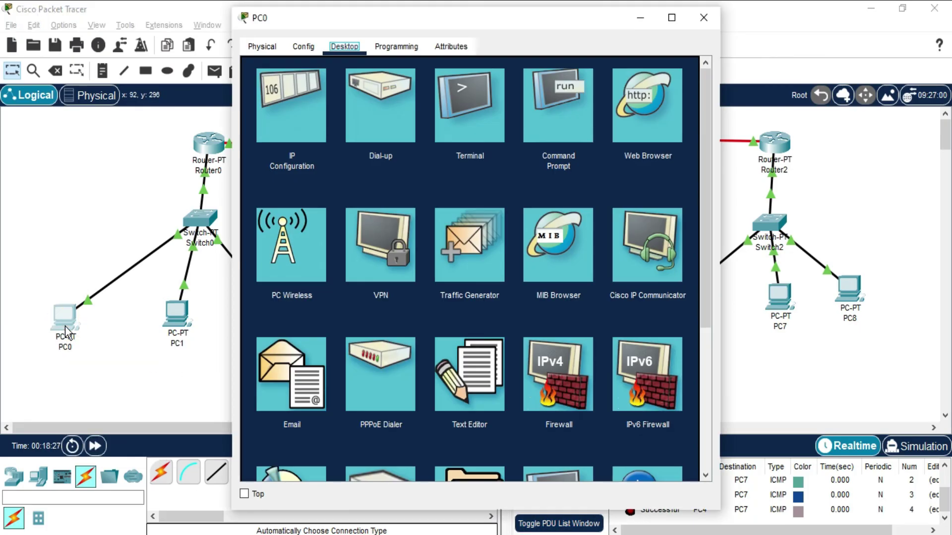
{"action": "left_click", "coordinate": [534, 110]}
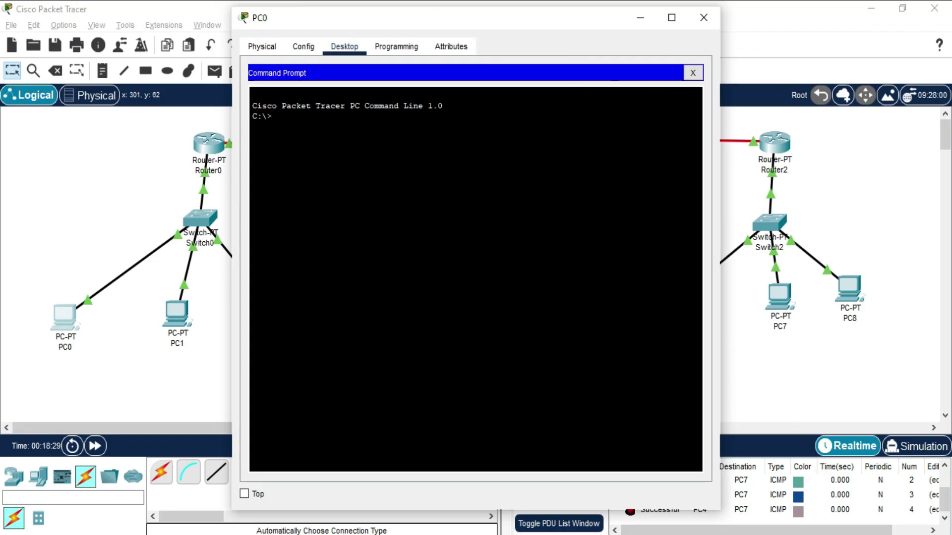
{"action": "type", "text": "ping 20.20.20"}
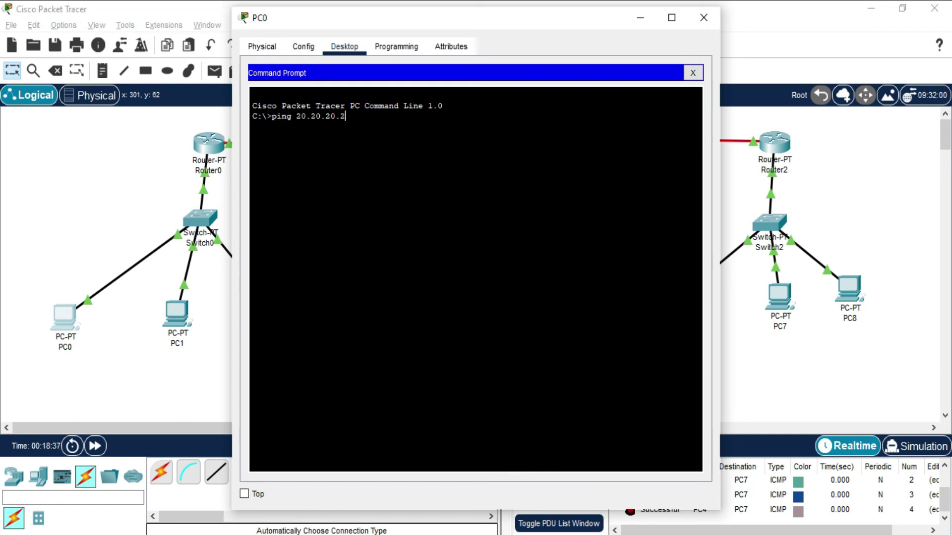
{"action": "type", "text": ".2"}
{"action": "key", "text": "Return"}
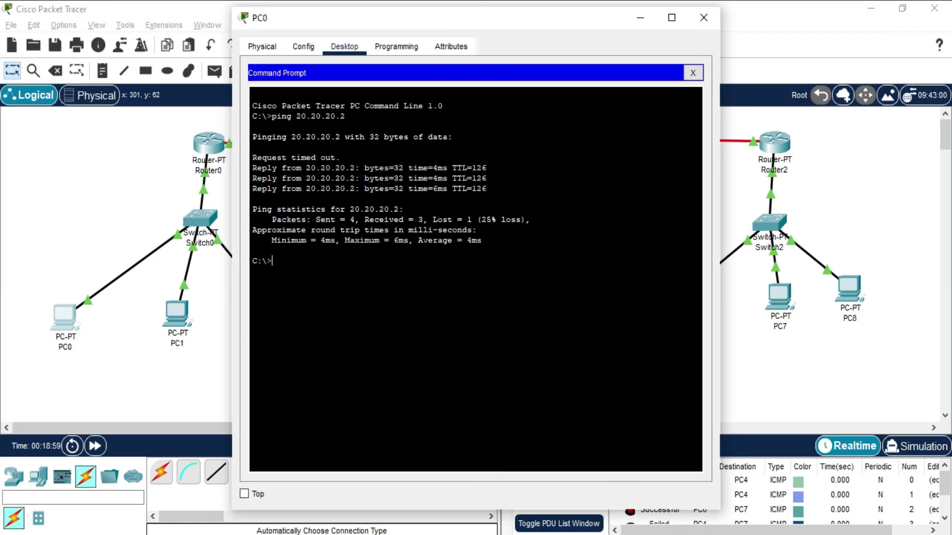
{"action": "left_click", "coordinate": [704, 17]}
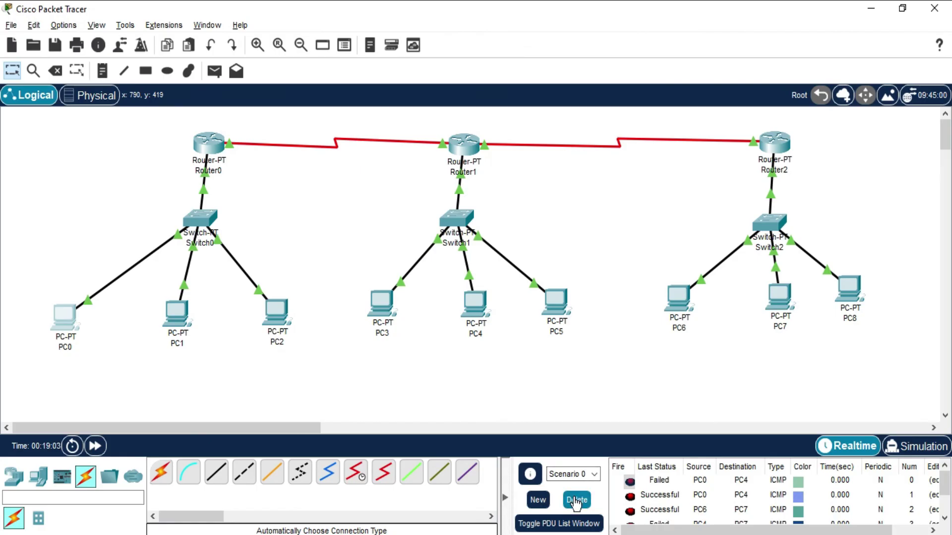
Step: Delete Scenario 0 to clear all the test PDUs from the list
{"action": "left_click", "coordinate": [575, 501]}
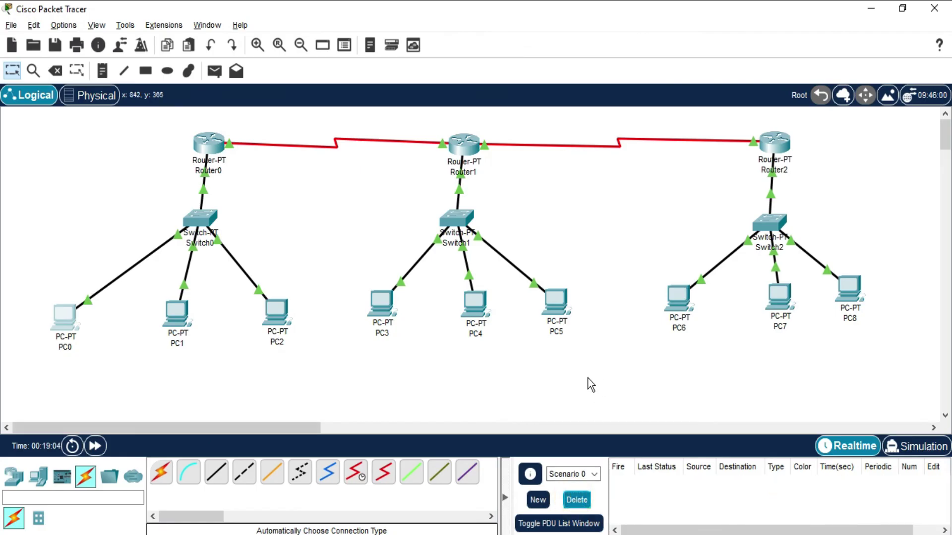